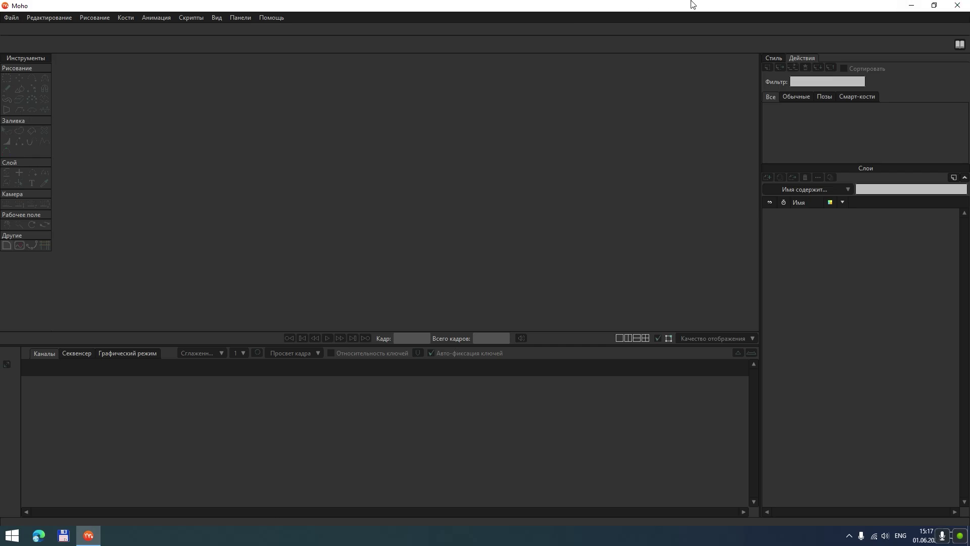
{"action": "left_click", "coordinate": [11, 17]}
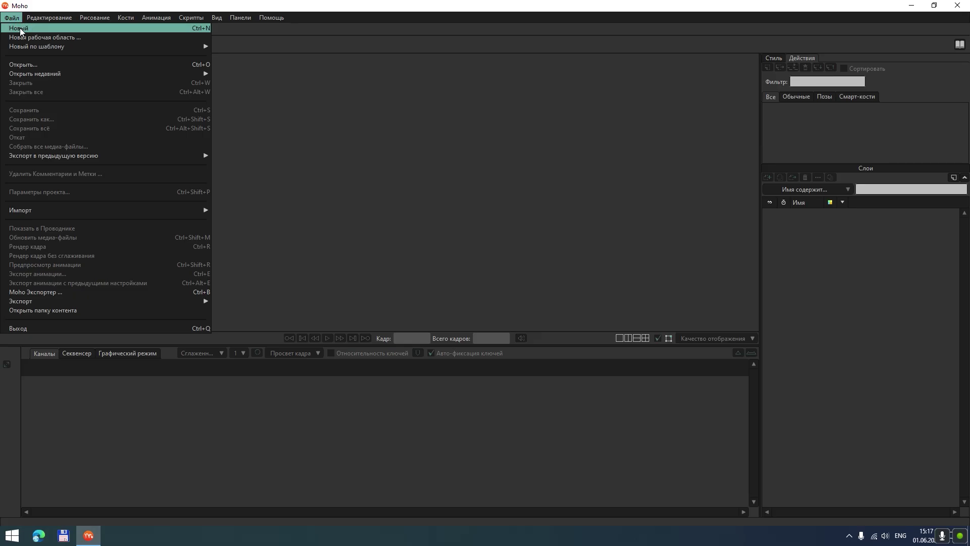
{"action": "left_click", "coordinate": [20, 29]}
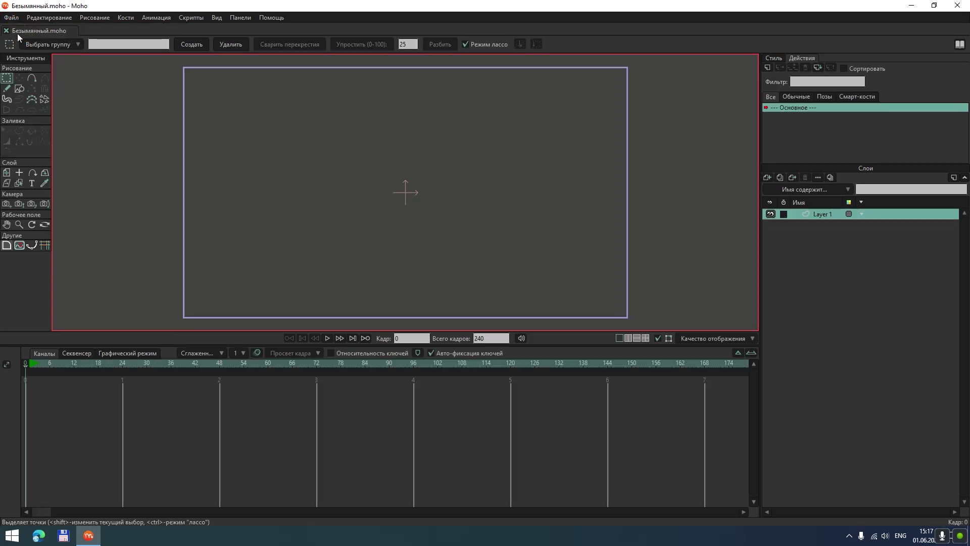
{"action": "left_click", "coordinate": [6, 31]}
{"action": "left_click", "coordinate": [11, 17]}
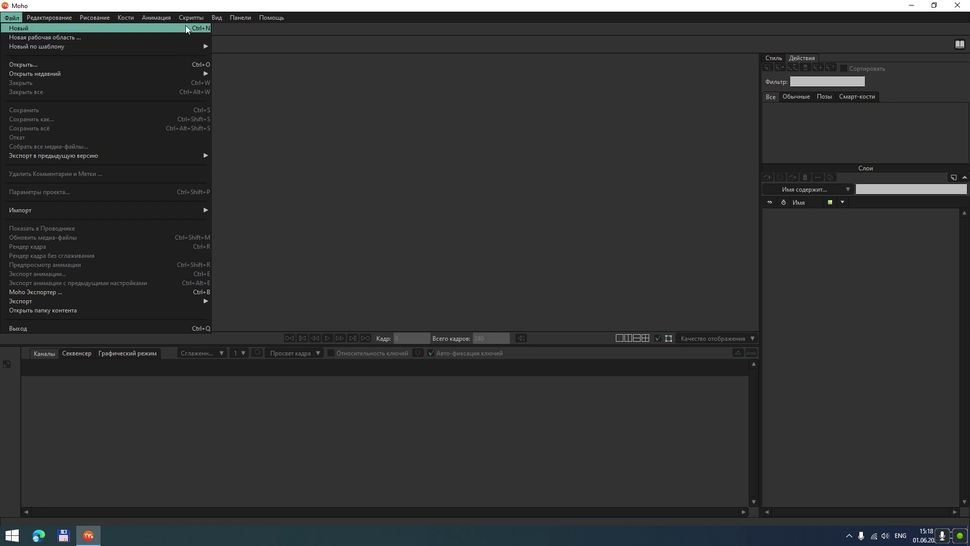
{"action": "left_click", "coordinate": [399, 80]}
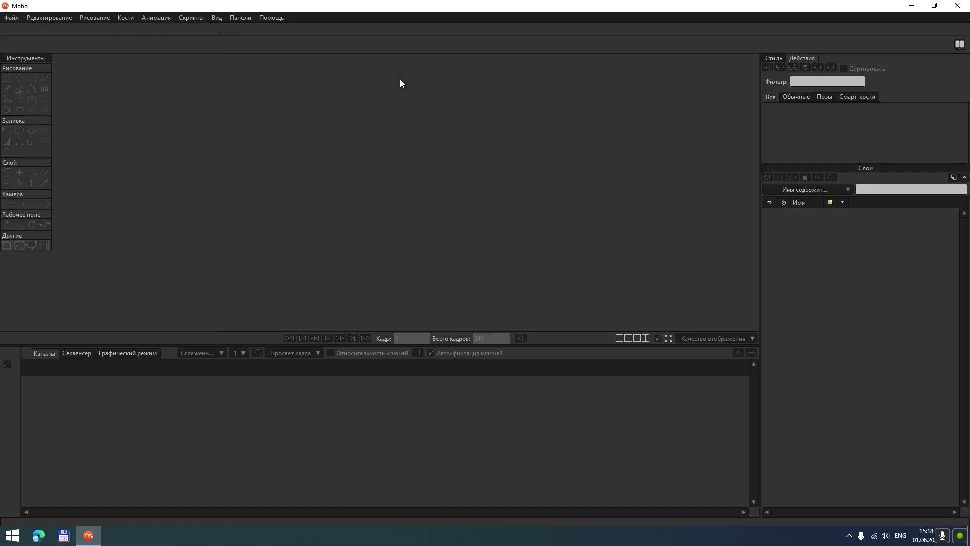
Create a new project with unlocked proportions, 1080 wide by 1920 high, and enlarge the canvas area by shrinking the timeline.
{"action": "key", "text": "ctrl+n"}
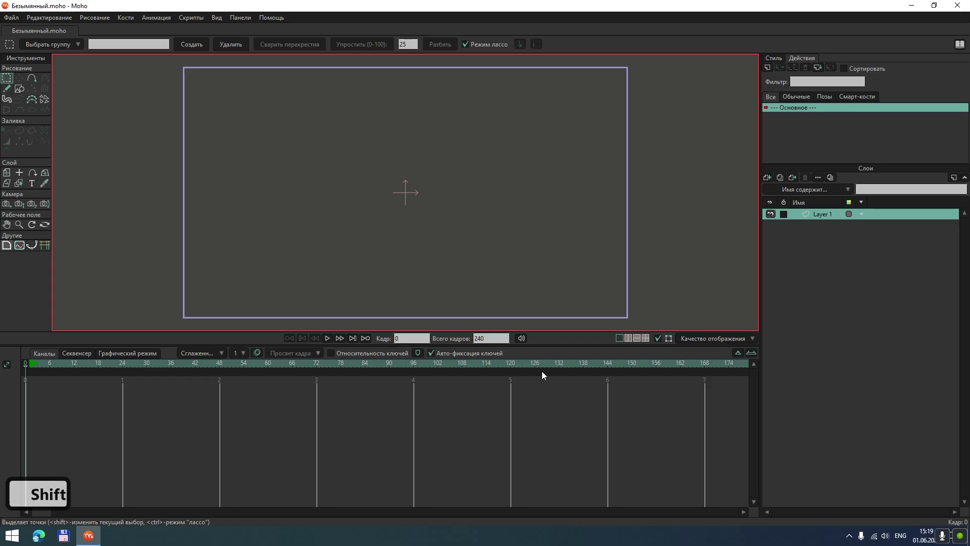
{"action": "key", "text": "ctrl+shift+p"}
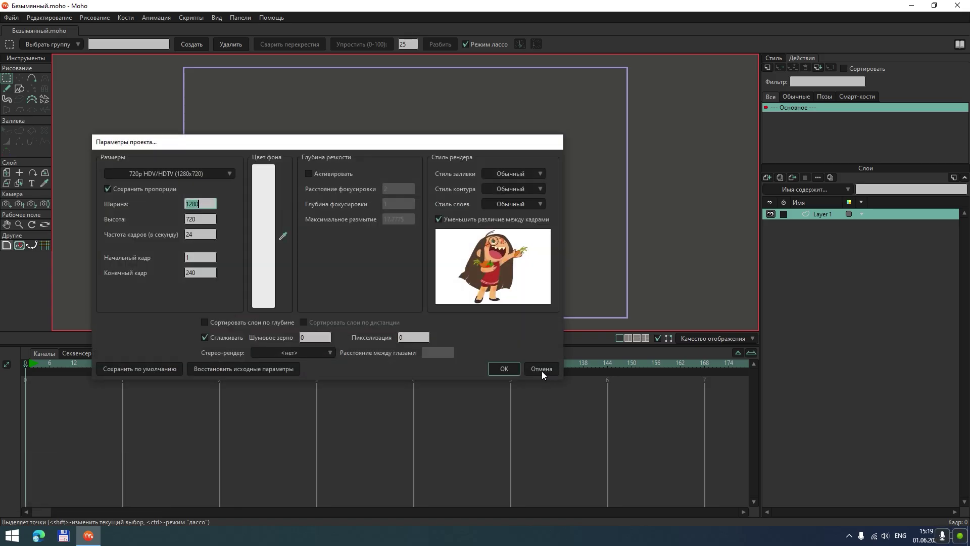
{"action": "left_click", "coordinate": [113, 188]}
{"action": "type", "text": "1080"}
{"action": "key", "text": "Tab"}
{"action": "type", "text": "1920"}
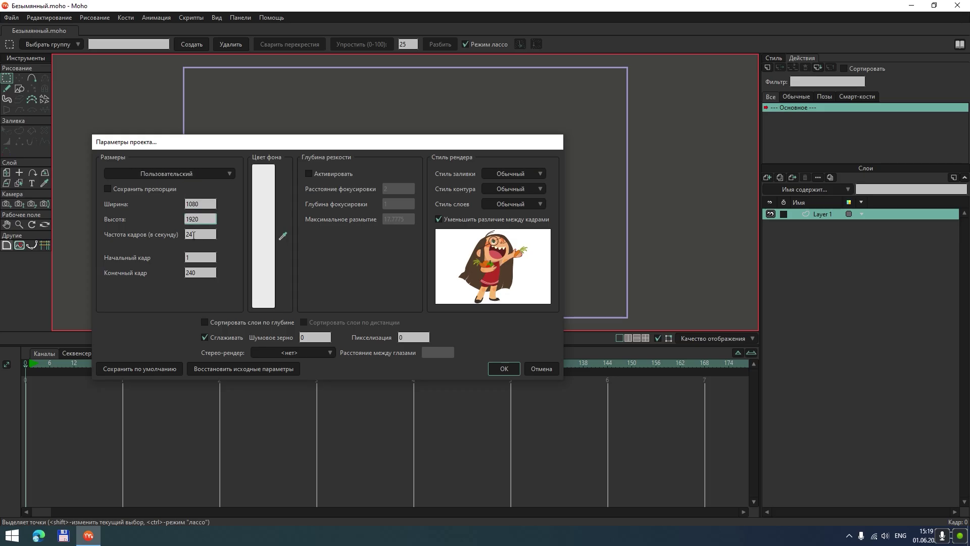
{"action": "left_click", "coordinate": [499, 373]}
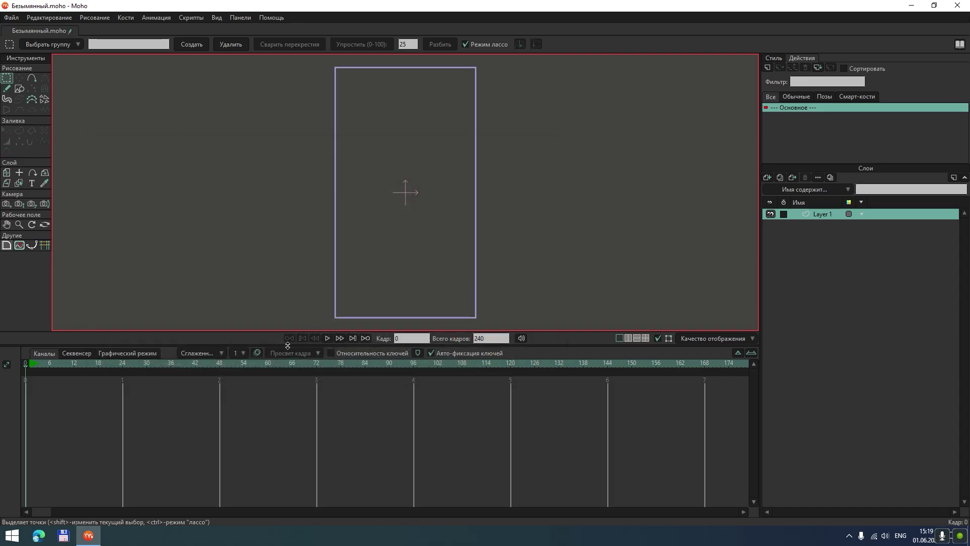
{"action": "left_click_drag", "start_coordinate": [281, 345], "coordinate": [259, 400]}
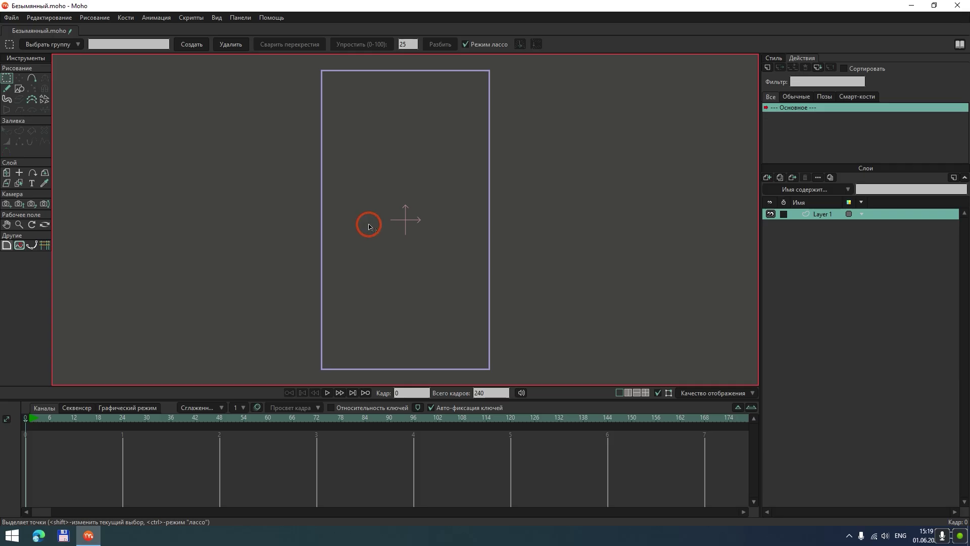
{"action": "left_click_drag", "start_coordinate": [366, 223], "coordinate": [361, 240]}
{"action": "scroll", "coordinate": [364, 247], "scroll_direction": "down", "scroll_amount": 2}
{"action": "scroll", "coordinate": [365, 247], "scroll_direction": "up", "scroll_amount": 1}
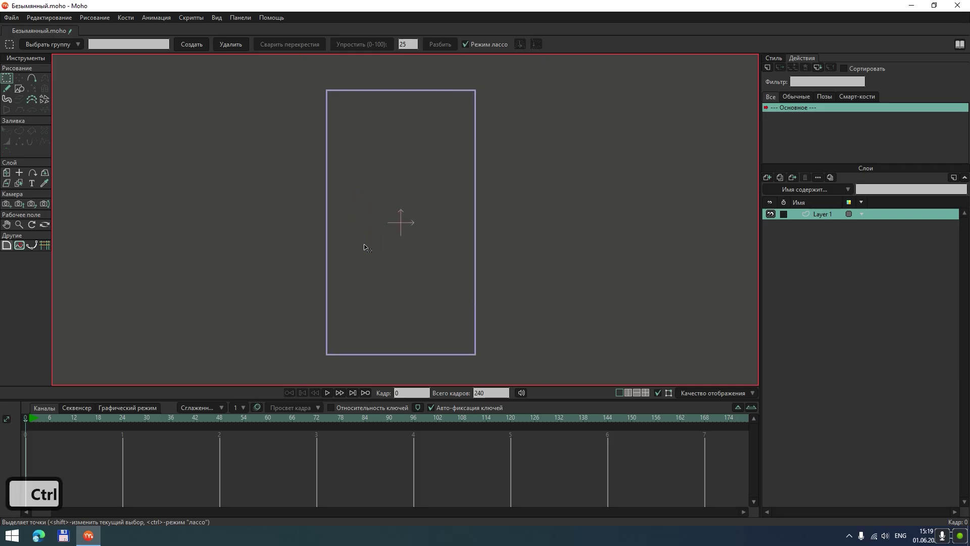
{"action": "scroll", "coordinate": [364, 247], "scroll_direction": "up", "scroll_amount": 3}
{"action": "scroll", "coordinate": [364, 247], "scroll_direction": "down", "scroll_amount": 1}
{"action": "scroll", "coordinate": [364, 248], "scroll_direction": "up", "scroll_amount": 1}
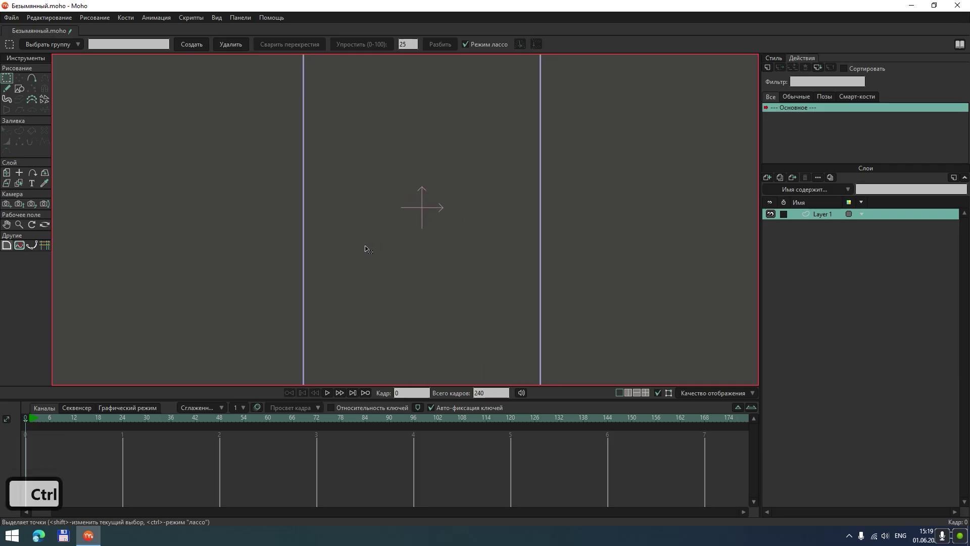
{"action": "scroll", "coordinate": [366, 248], "scroll_direction": "down", "scroll_amount": 2}
{"action": "scroll", "coordinate": [365, 249], "scroll_direction": "up", "scroll_amount": 4}
{"action": "scroll", "coordinate": [371, 249], "scroll_direction": "down", "scroll_amount": 5}
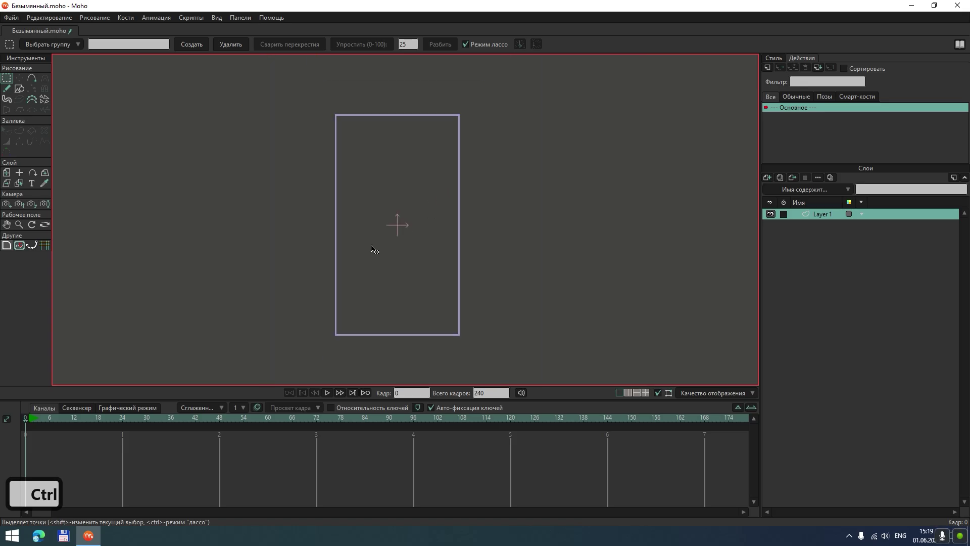
{"action": "scroll", "coordinate": [402, 213], "scroll_direction": "up", "scroll_amount": 2}
{"action": "scroll", "coordinate": [401, 212], "scroll_direction": "down", "scroll_amount": 1}
{"action": "scroll", "coordinate": [227, 199], "scroll_direction": "up", "scroll_amount": 1}
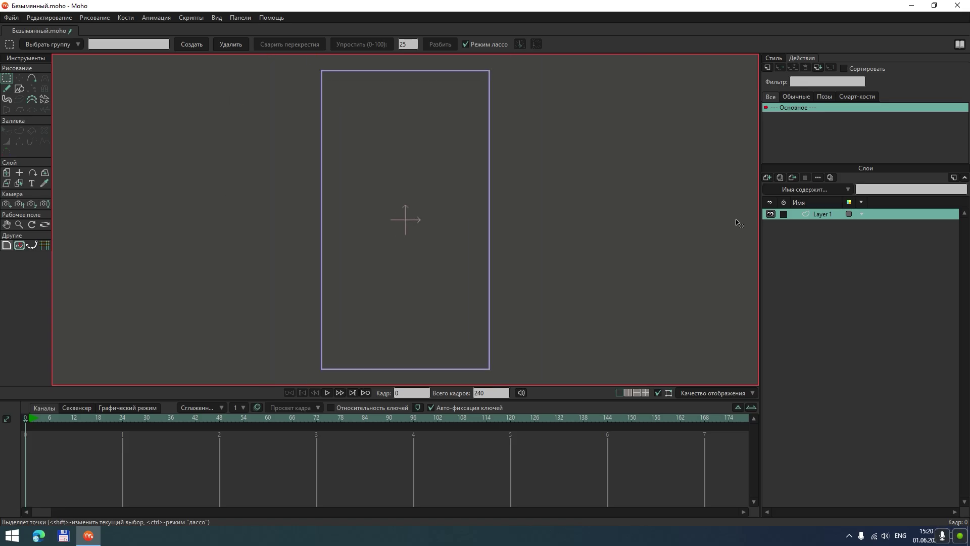
Save the project under the file name 001 in the Video 1 folder.
{"action": "key", "text": "ctrl+s"}
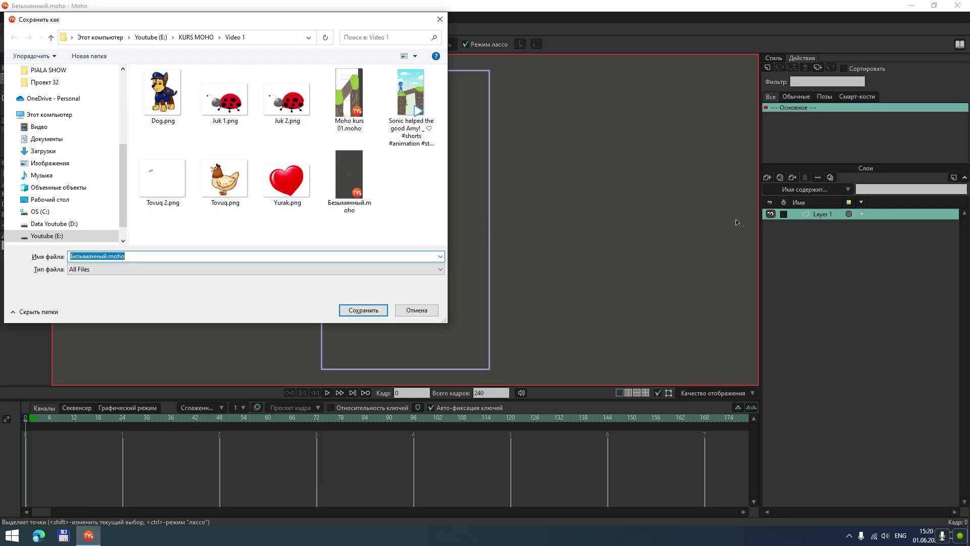
{"action": "type", "text": "001"}
{"action": "left_click", "coordinate": [364, 309]}
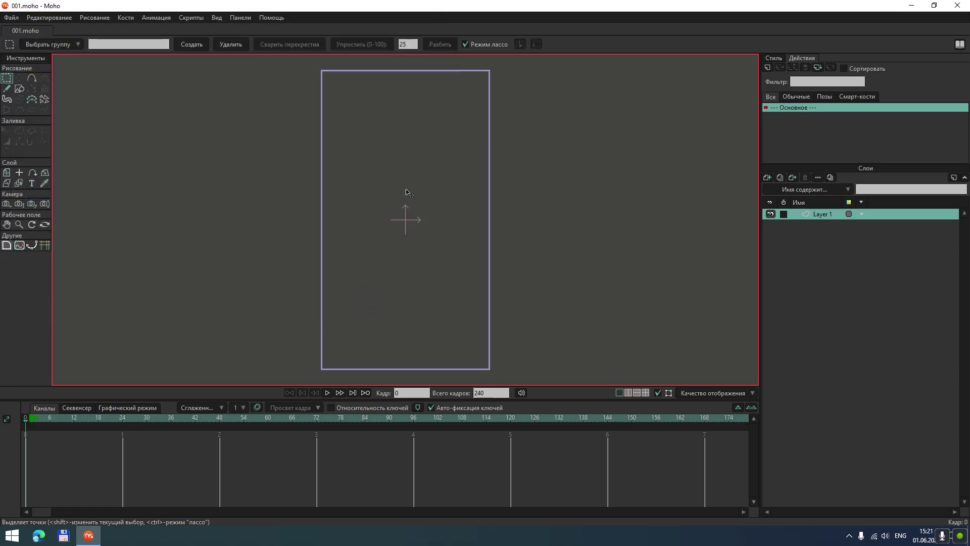
{"action": "key", "text": "ctrl+s"}
{"action": "scroll", "coordinate": [389, 181], "scroll_direction": "up", "scroll_amount": 3}
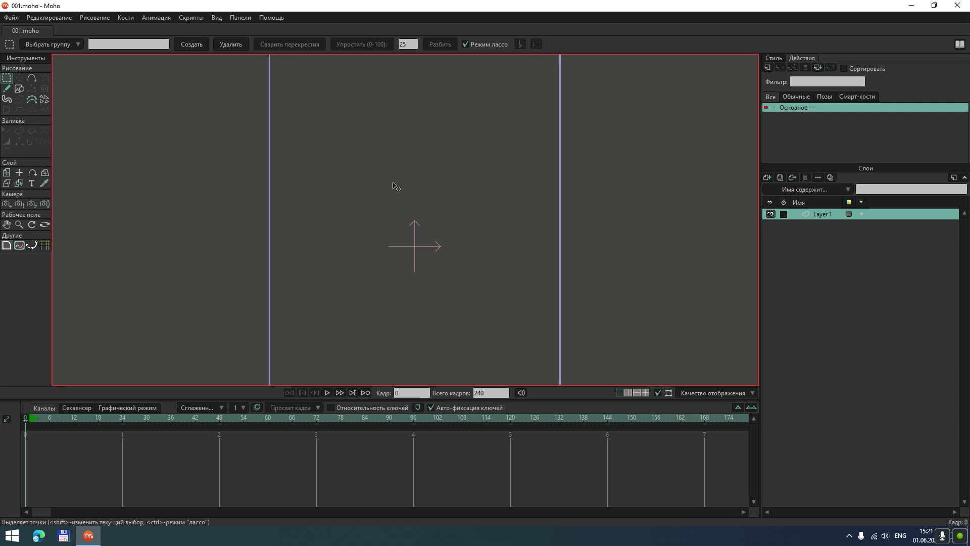
{"action": "scroll", "coordinate": [396, 186], "scroll_direction": "down", "scroll_amount": 5}
{"action": "scroll", "coordinate": [398, 188], "scroll_direction": "up", "scroll_amount": 3}
{"action": "scroll", "coordinate": [397, 186], "scroll_direction": "down", "scroll_amount": 3}
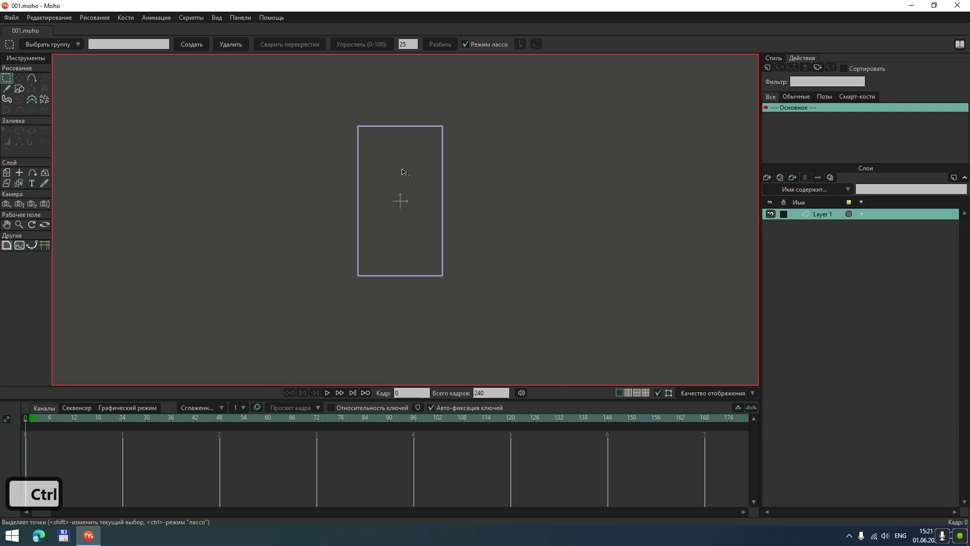
{"action": "mouse_move", "coordinate": [401, 165]}
{"action": "left_mouse_down"}
{"action": "mouse_move", "coordinate": [390, 209]}
{"action": "mouse_move", "coordinate": [396, 191]}
{"action": "mouse_move", "coordinate": [405, 201]}
{"action": "mouse_move", "coordinate": [297, 201]}
{"action": "mouse_move", "coordinate": [414, 214]}
{"action": "mouse_move", "coordinate": [281, 215]}
{"action": "mouse_move", "coordinate": [377, 210]}
{"action": "mouse_move", "coordinate": [356, 202]}
{"action": "left_mouse_up"}
{"action": "scroll", "coordinate": [371, 217], "scroll_direction": "up", "scroll_amount": 3}
{"action": "left_click", "coordinate": [356, 202]}
{"action": "right_click", "coordinate": [357, 202]}
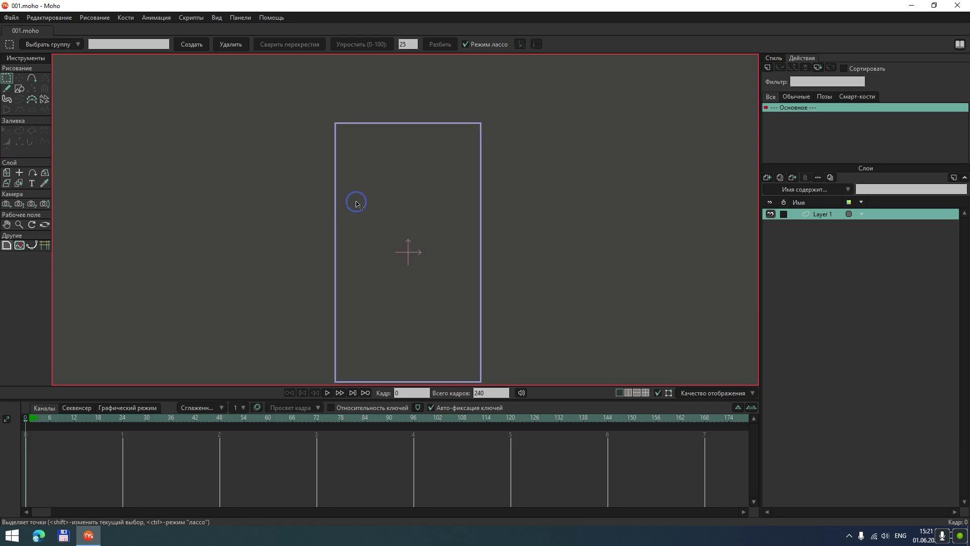
{"action": "mouse_move", "coordinate": [362, 204]}
{"action": "left_mouse_down"}
{"action": "mouse_move", "coordinate": [288, 202]}
{"action": "mouse_move", "coordinate": [236, 173]}
{"action": "mouse_move", "coordinate": [353, 194]}
{"action": "left_mouse_up"}
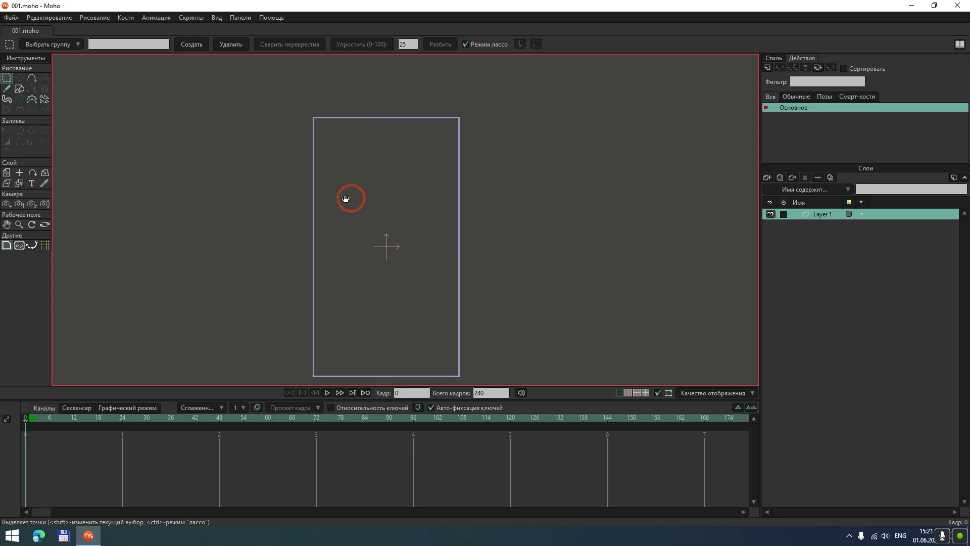
{"action": "scroll", "coordinate": [347, 199], "scroll_direction": "up", "scroll_amount": 3}
{"action": "scroll", "coordinate": [346, 199], "scroll_direction": "down", "scroll_amount": 4}
{"action": "scroll", "coordinate": [346, 199], "scroll_direction": "up", "scroll_amount": 6}
{"action": "left_click_drag", "start_coordinate": [399, 150], "coordinate": [318, 277]}
{"action": "left_click_drag", "start_coordinate": [254, 191], "coordinate": [307, 236]}
{"action": "scroll", "coordinate": [313, 265], "scroll_direction": "down", "scroll_amount": 6}
{"action": "left_click_drag", "start_coordinate": [315, 272], "coordinate": [278, 162]}
{"action": "left_click_drag", "start_coordinate": [293, 224], "coordinate": [324, 206]}
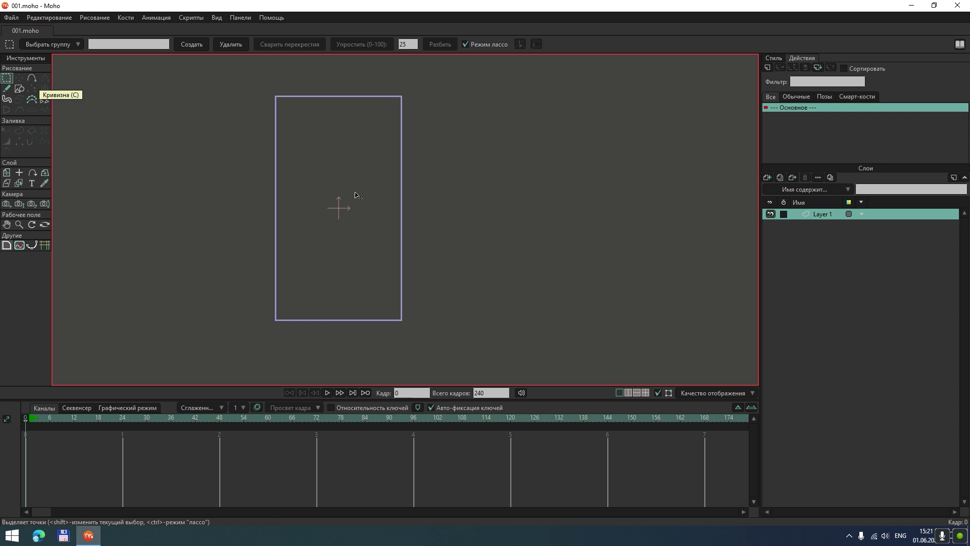
Draw a few loose test curves and line segments around the canvas centre with the Add Point tool.
{"action": "key", "text": "a"}
{"action": "scroll", "coordinate": [307, 169], "scroll_direction": "up", "scroll_amount": 3}
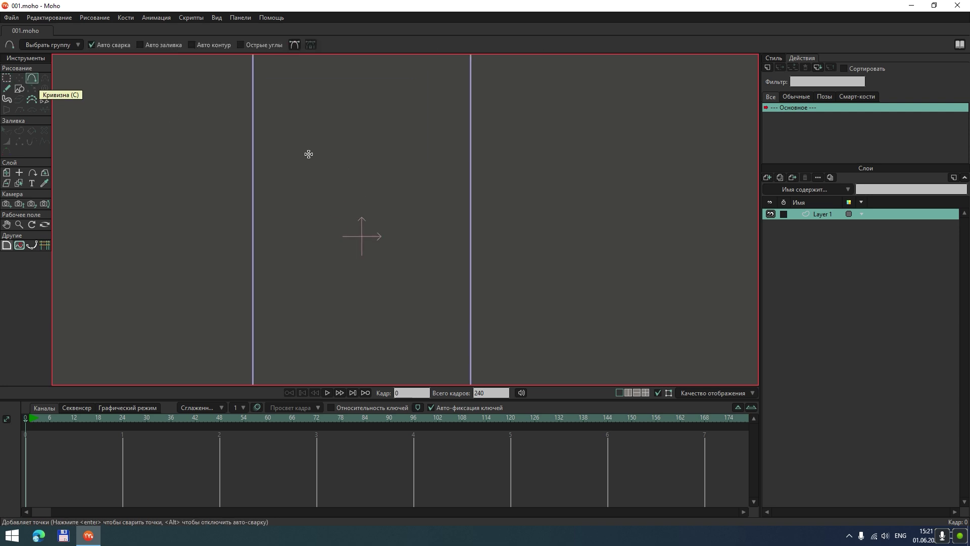
{"action": "left_click", "coordinate": [337, 200]}
{"action": "mouse_move", "coordinate": [313, 152]}
{"action": "left_mouse_down"}
{"action": "mouse_move", "coordinate": [364, 214]}
{"action": "mouse_move", "coordinate": [410, 169]}
{"action": "left_mouse_up"}
{"action": "mouse_move", "coordinate": [416, 166]}
{"action": "left_mouse_down"}
{"action": "mouse_move", "coordinate": [439, 208]}
{"action": "mouse_move", "coordinate": [396, 267]}
{"action": "left_mouse_up"}
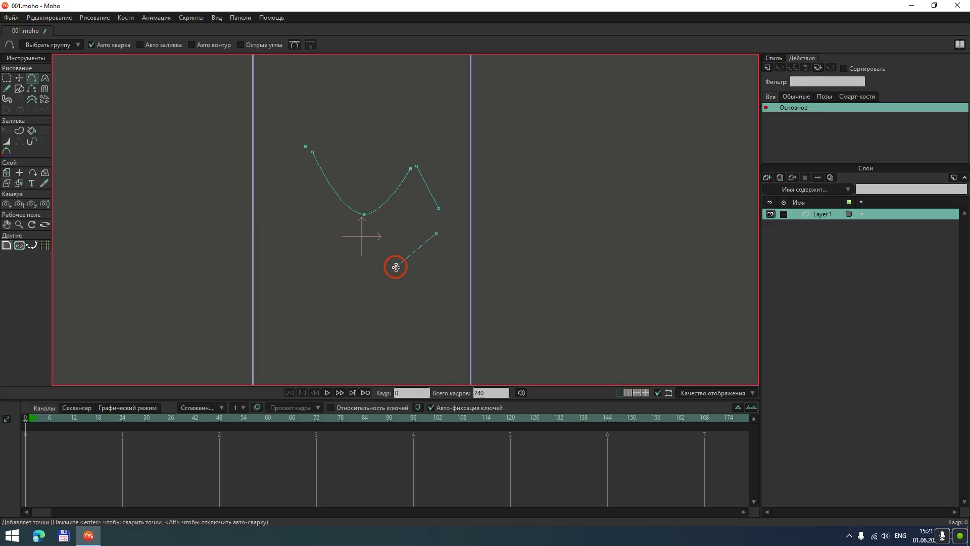
Turn off lasso mode for point selection, then select and delete all the test curves.
{"action": "left_click", "coordinate": [7, 78]}
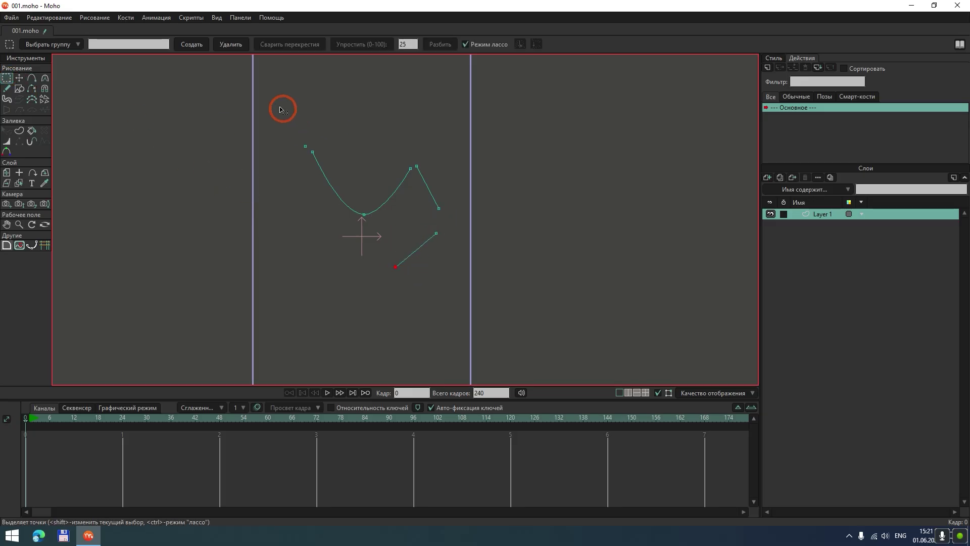
{"action": "mouse_move", "coordinate": [239, 94]}
{"action": "left_mouse_down"}
{"action": "mouse_move", "coordinate": [407, 273]}
{"action": "mouse_move", "coordinate": [417, 82]}
{"action": "mouse_move", "coordinate": [429, 315]}
{"action": "left_mouse_up"}
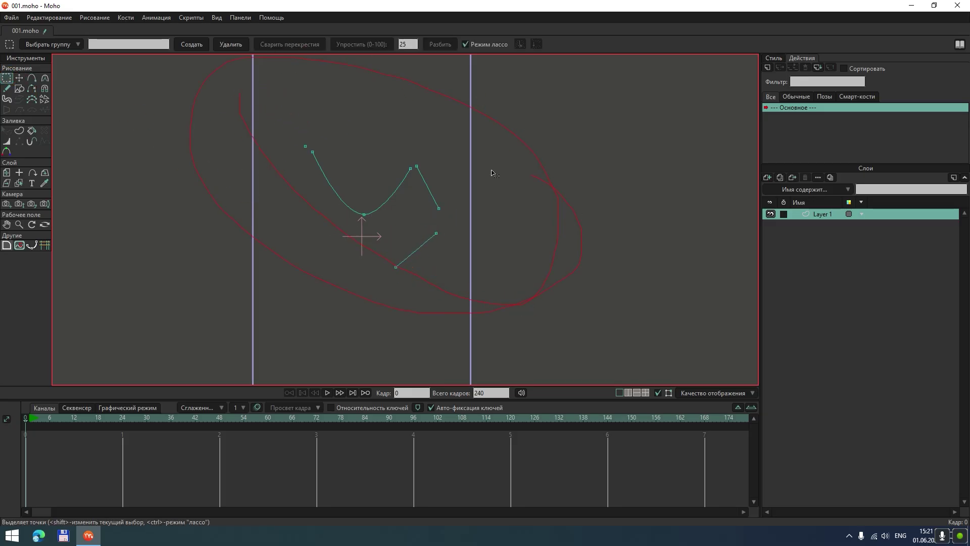
{"action": "key", "text": "Delete"}
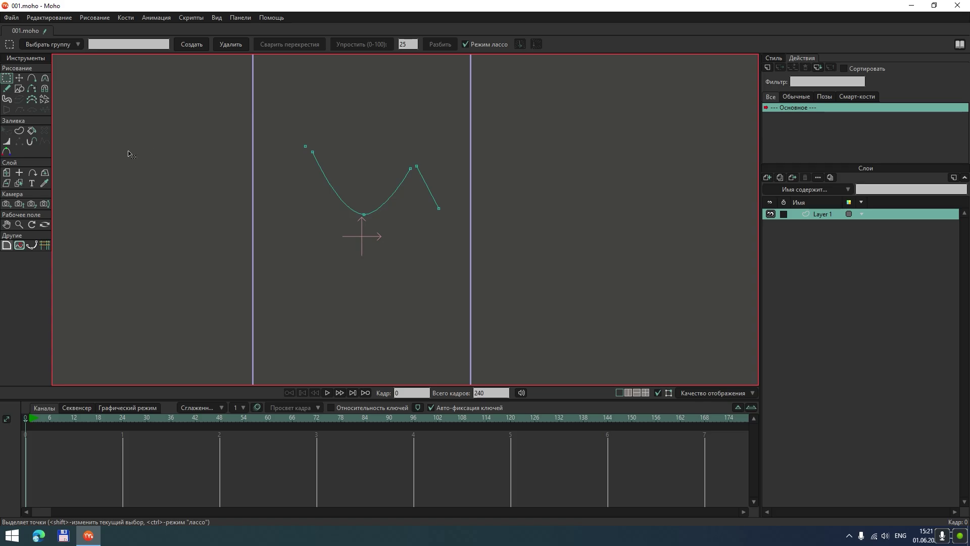
{"action": "left_click", "coordinate": [473, 47]}
{"action": "left_click_drag", "start_coordinate": [262, 88], "coordinate": [552, 303]}
{"action": "key", "text": "Delete"}
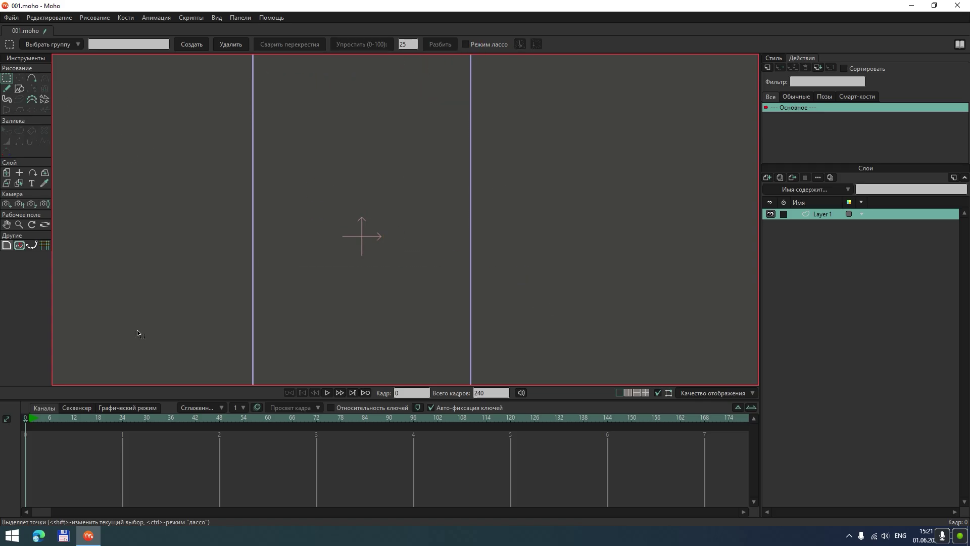
Draw a closed, curved hook-like shape with the point-by-point curve tool, using the automatic white fill and black stroke.
{"action": "left_click", "coordinate": [32, 245]}
{"action": "left_click", "coordinate": [310, 242]}
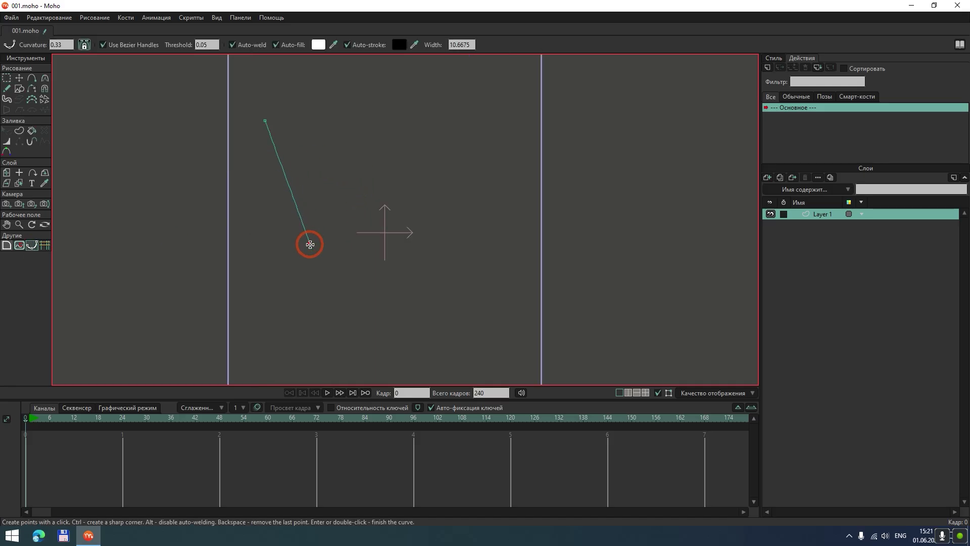
{"action": "left_click", "coordinate": [281, 255]}
{"action": "left_click", "coordinate": [385, 183]}
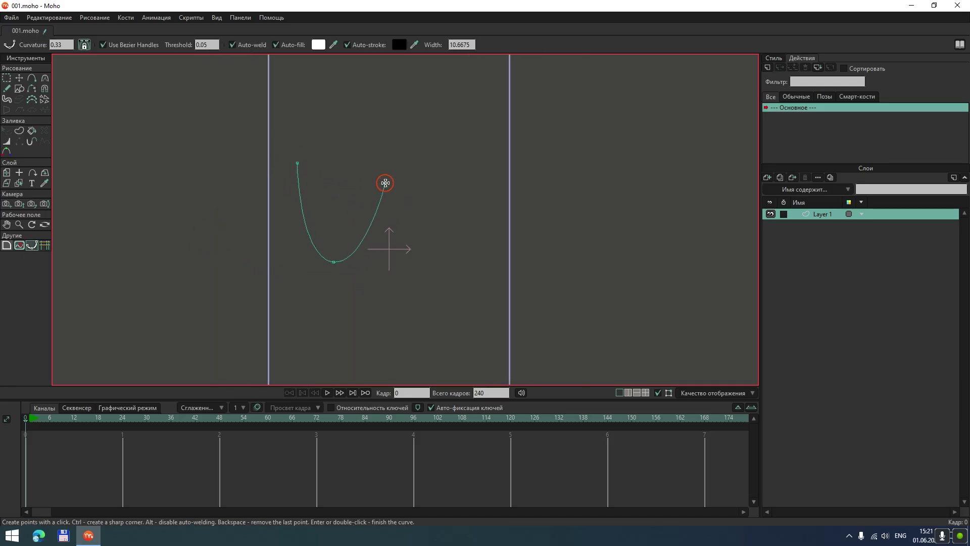
{"action": "left_click", "coordinate": [457, 228]}
{"action": "left_click", "coordinate": [429, 296]}
{"action": "left_click", "coordinate": [367, 325]}
{"action": "left_click", "coordinate": [263, 306]}
{"action": "left_click", "coordinate": [218, 199]}
{"action": "left_click", "coordinate": [253, 128]}
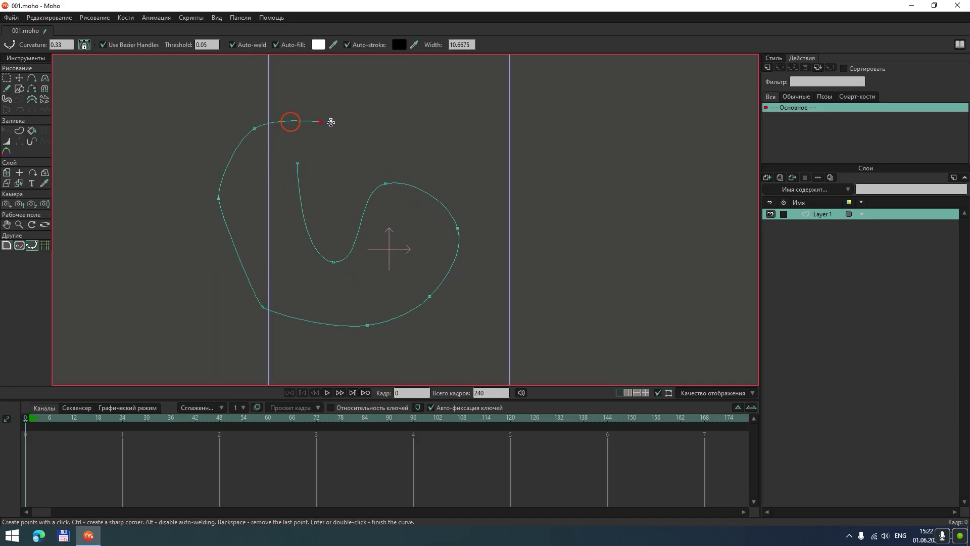
{"action": "left_click", "coordinate": [346, 122]}
{"action": "left_click", "coordinate": [298, 163]}
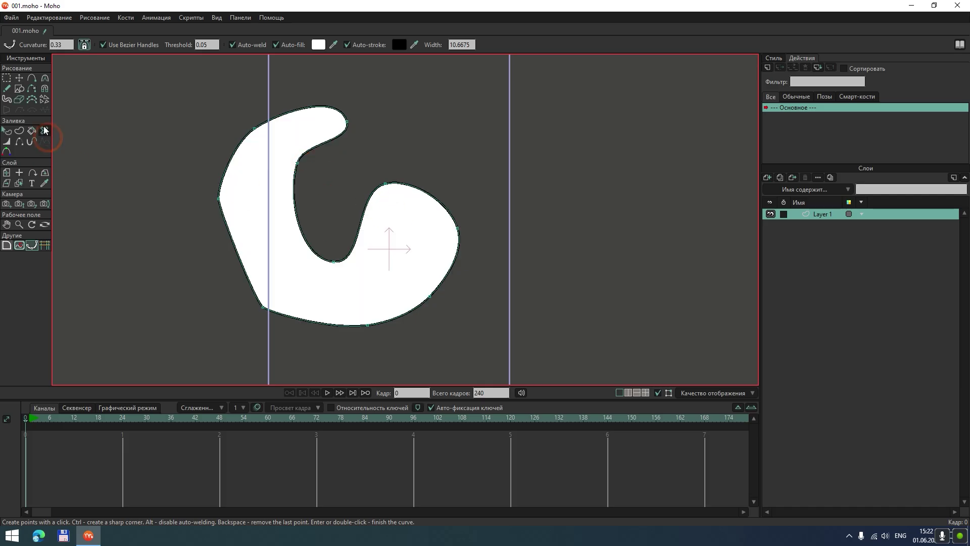
Examine the outline and points of the curved shape up close, from its upper-left bend to its upper tip.
{"action": "left_click", "coordinate": [19, 78]}
{"action": "scroll", "coordinate": [305, 148], "scroll_direction": "down", "scroll_amount": 4}
{"action": "scroll", "coordinate": [274, 182], "scroll_direction": "up", "scroll_amount": 3}
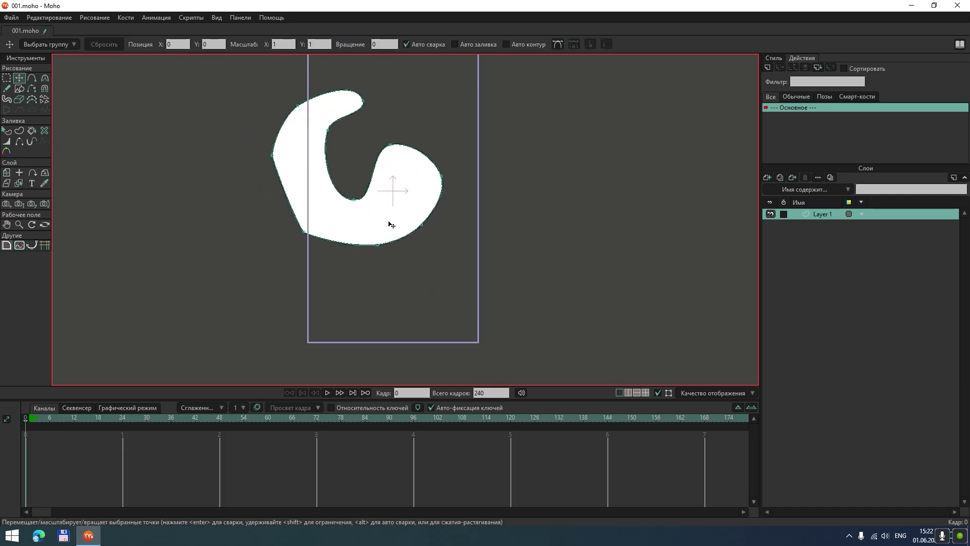
{"action": "scroll", "coordinate": [367, 276], "scroll_direction": "up", "scroll_amount": 4}
{"action": "scroll", "coordinate": [314, 274], "scroll_direction": "up", "scroll_amount": 6}
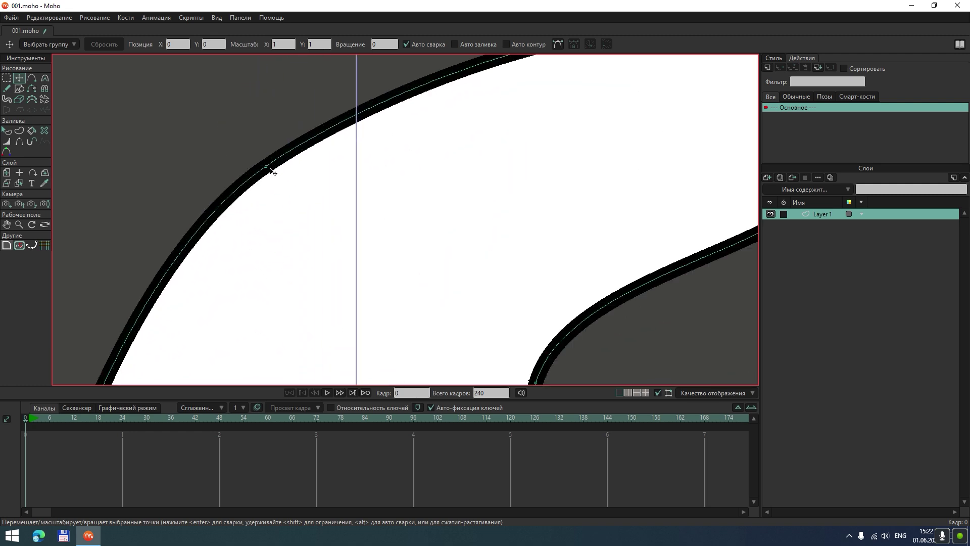
{"action": "scroll", "coordinate": [274, 173], "scroll_direction": "down", "scroll_amount": 4}
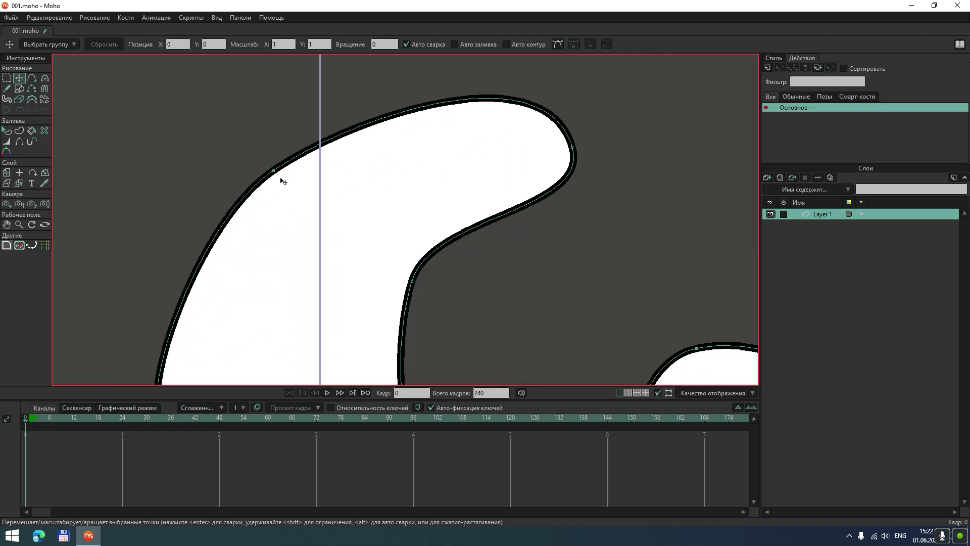
{"action": "scroll", "coordinate": [374, 175], "scroll_direction": "up", "scroll_amount": 3}
{"action": "left_click_drag", "start_coordinate": [414, 162], "coordinate": [261, 248]}
{"action": "left_click_drag", "start_coordinate": [374, 231], "coordinate": [365, 231]}
{"action": "left_click_drag", "start_coordinate": [601, 189], "coordinate": [435, 217]}
{"action": "scroll", "coordinate": [387, 225], "scroll_direction": "up", "scroll_amount": 1}
{"action": "left_click_drag", "start_coordinate": [388, 240], "coordinate": [430, 248]}
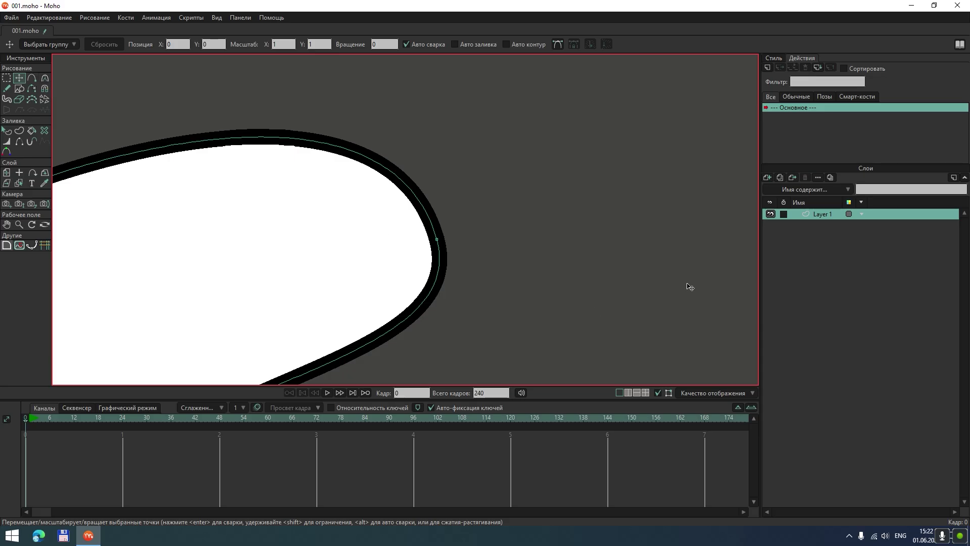
Bend the two Bezier handles of the hook's upper tip independently with the Curvature tool to form a sharp point.
{"action": "key", "text": "c"}
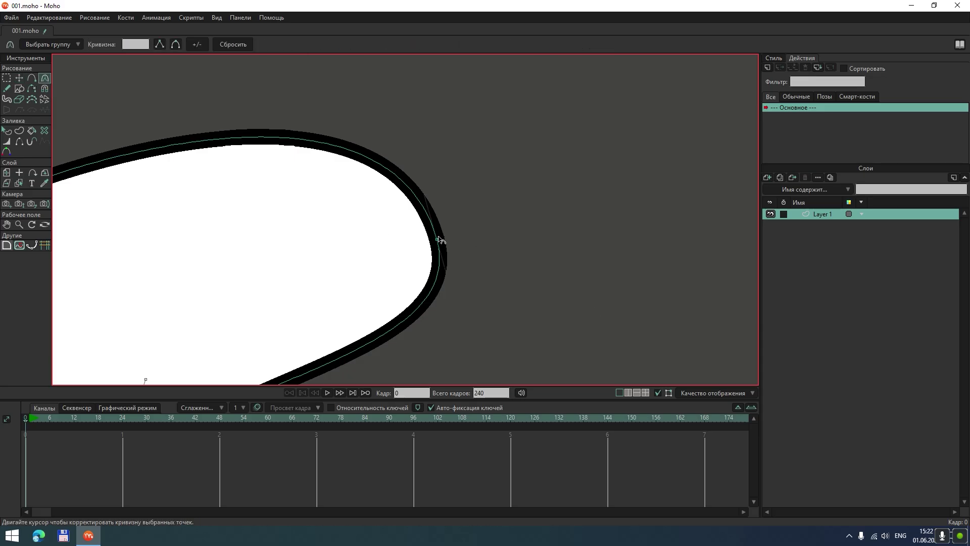
{"action": "left_click_drag", "start_coordinate": [440, 239], "coordinate": [484, 340]}
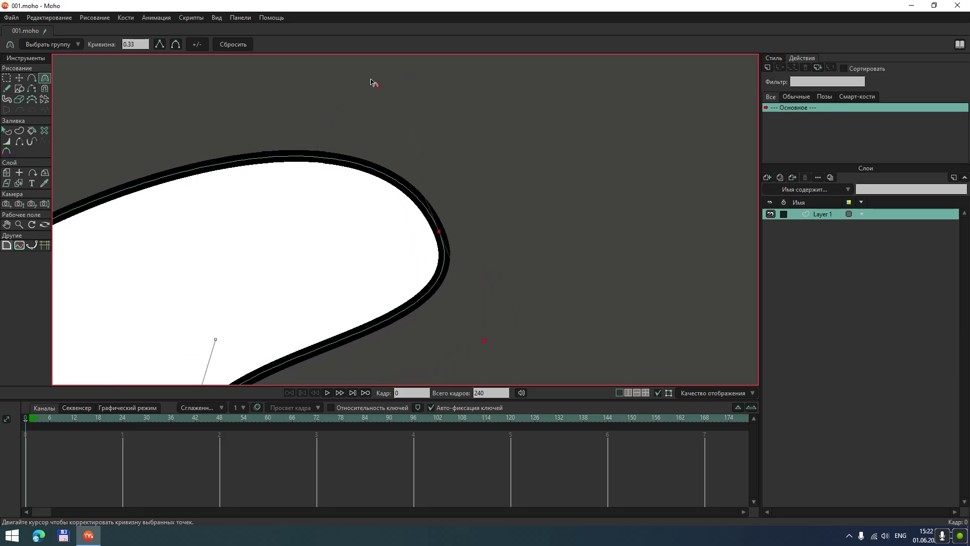
{"action": "left_click_drag", "start_coordinate": [373, 83], "coordinate": [396, 119]}
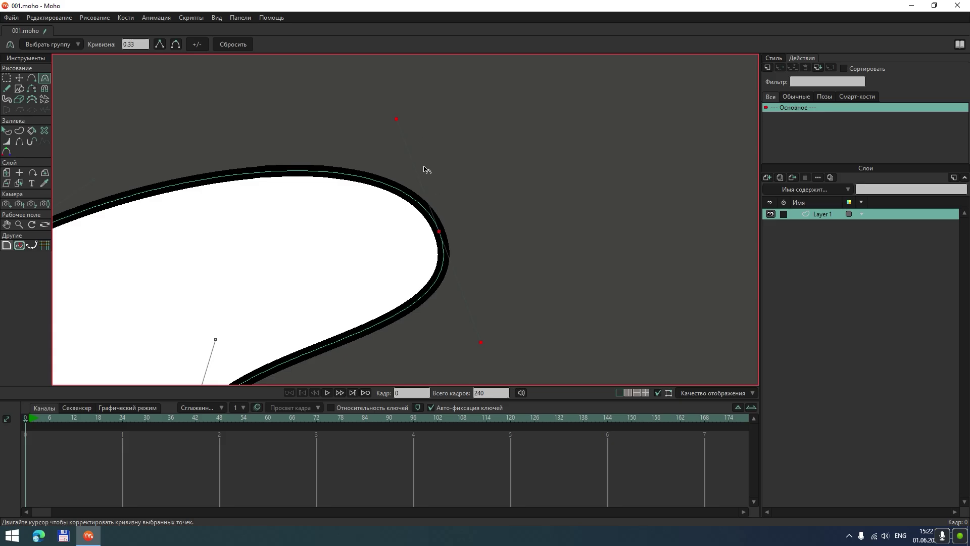
{"action": "mouse_move", "coordinate": [397, 120]}
{"action": "left_mouse_down"}
{"action": "mouse_move", "coordinate": [329, 180]}
{"action": "mouse_move", "coordinate": [370, 282]}
{"action": "mouse_move", "coordinate": [440, 310]}
{"action": "mouse_move", "coordinate": [348, 356]}
{"action": "left_mouse_up"}
{"action": "left_click", "coordinate": [456, 346], "text": "alt"}
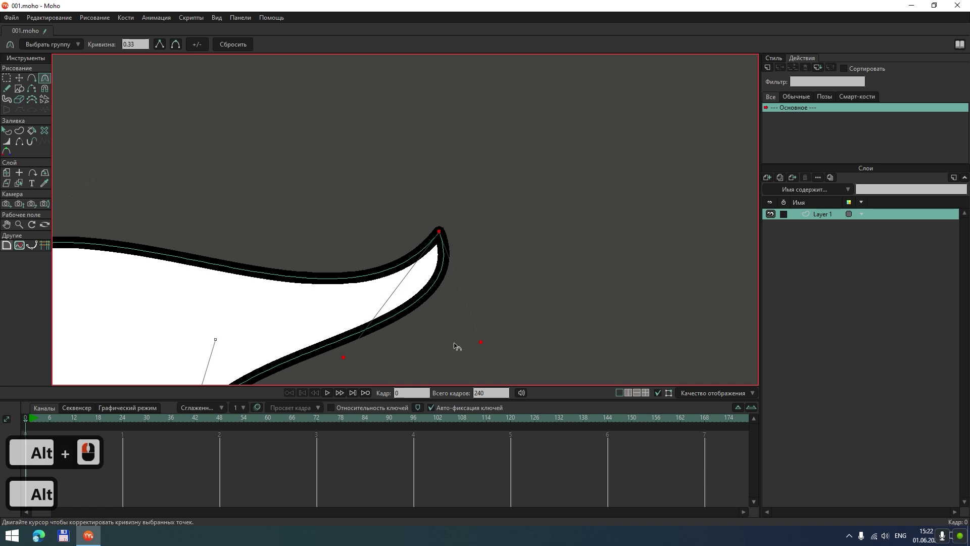
{"action": "left_click_drag", "start_coordinate": [481, 342], "coordinate": [473, 390]}
{"action": "left_click_drag", "start_coordinate": [493, 317], "coordinate": [455, 286]}
Play the timeline briefly, stop it and return to frame 0.
{"action": "key", "text": "alt+space"}
{"action": "key", "text": "space"}
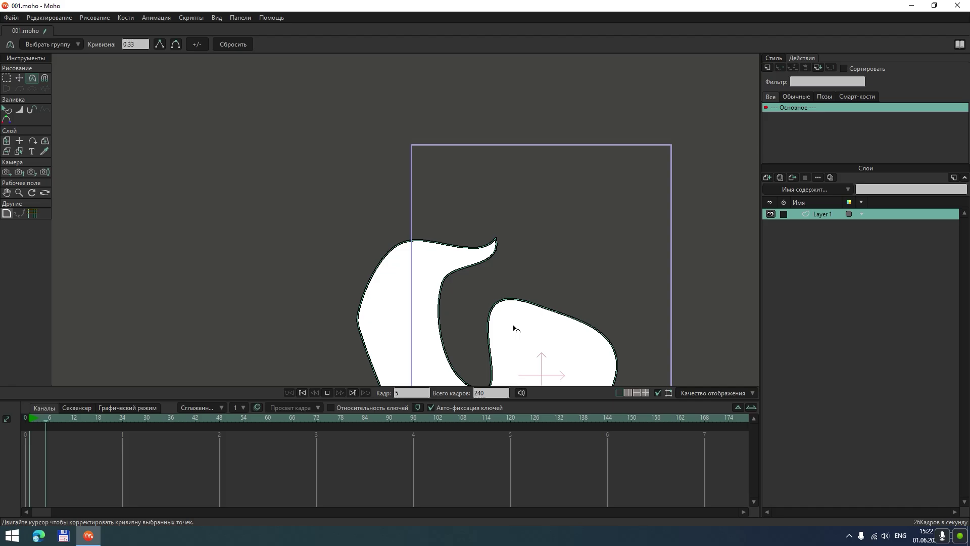
{"action": "key", "text": "space"}
{"action": "left_click", "coordinate": [302, 393]}
{"action": "scroll", "coordinate": [485, 297], "scroll_direction": "up", "scroll_amount": 3}
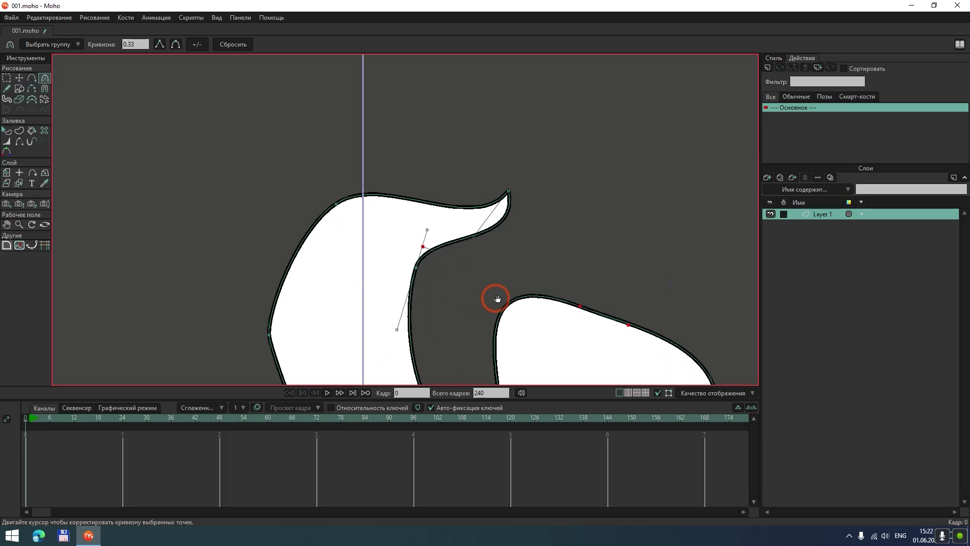
{"action": "left_click_drag", "start_coordinate": [495, 299], "coordinate": [379, 214]}
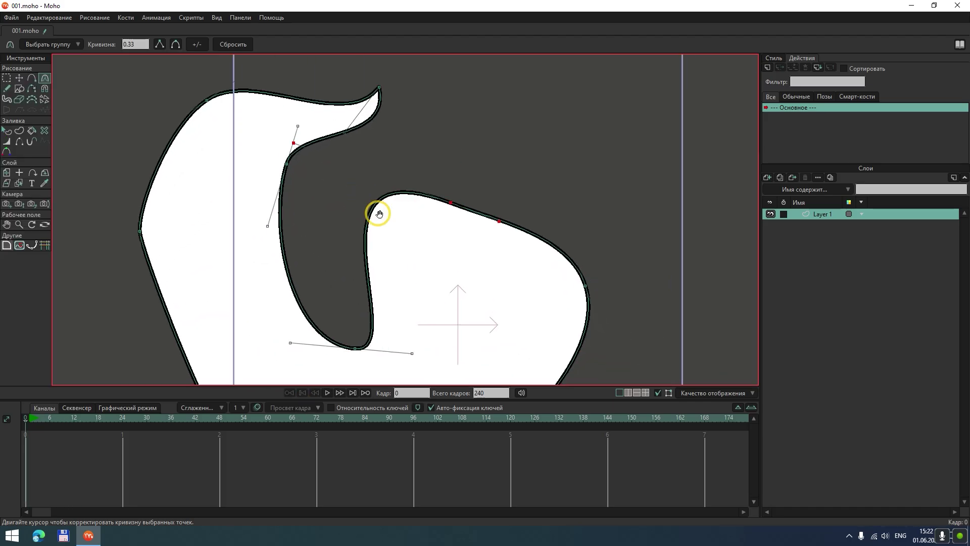
{"action": "left_click", "coordinate": [19, 78]}
{"action": "scroll", "coordinate": [460, 233], "scroll_direction": "down", "scroll_amount": 2}
{"action": "scroll", "coordinate": [439, 208], "scroll_direction": "up", "scroll_amount": 1}
{"action": "left_click_drag", "start_coordinate": [462, 237], "coordinate": [437, 248]}
{"action": "scroll", "coordinate": [439, 211], "scroll_direction": "up", "scroll_amount": 1}
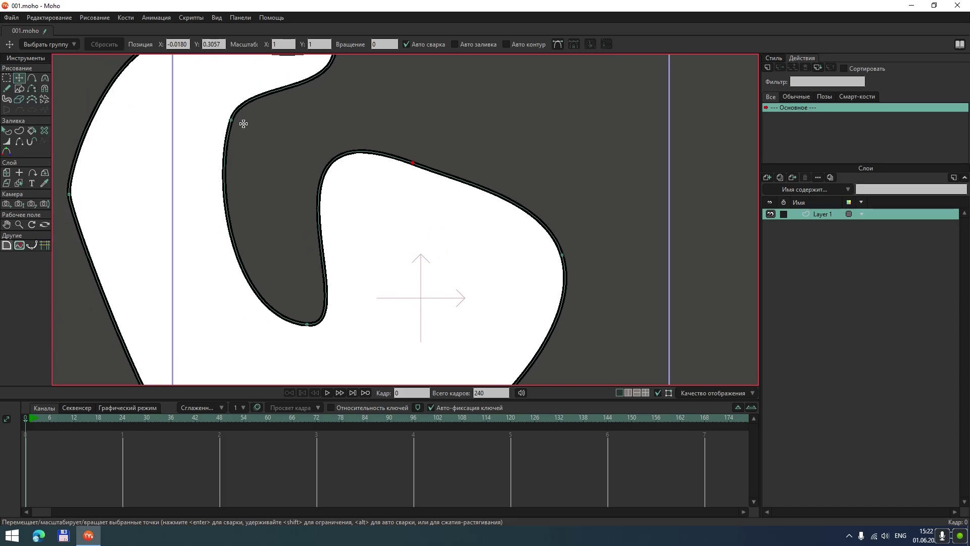
{"action": "key", "text": "a"}
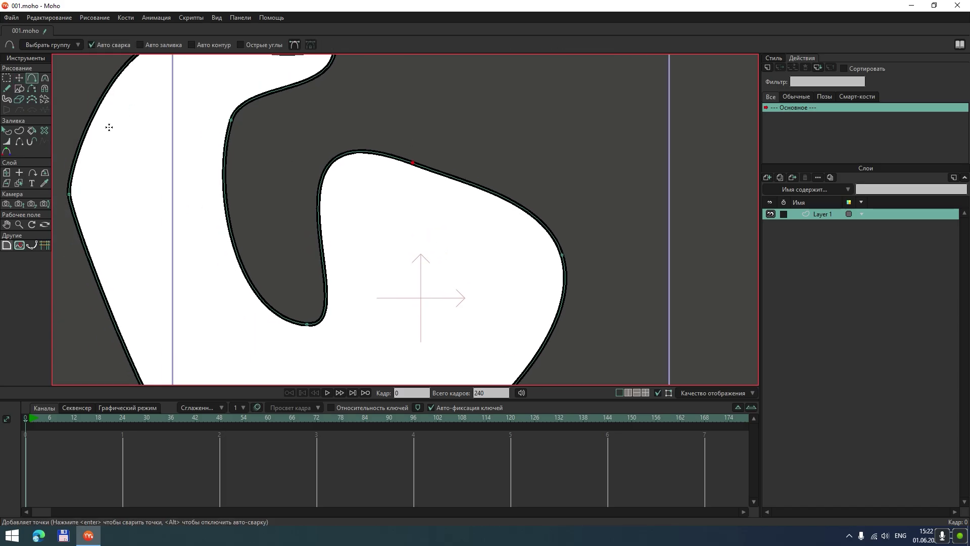
Turn the point on the shape's right side into a sharp peak with the Curvature tool, and make it smooth again.
{"action": "left_click", "coordinate": [45, 78]}
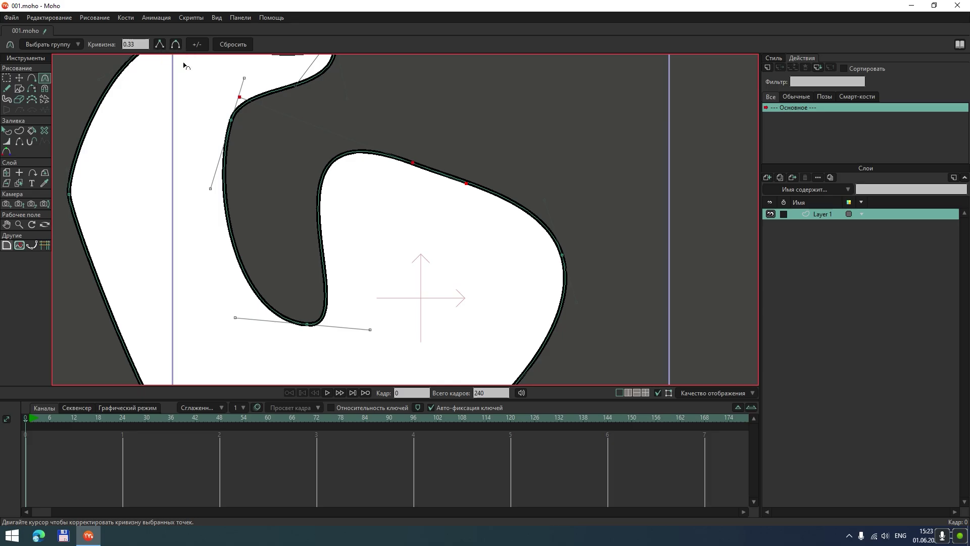
{"action": "left_click", "coordinate": [563, 257]}
{"action": "left_click", "coordinate": [159, 45]}
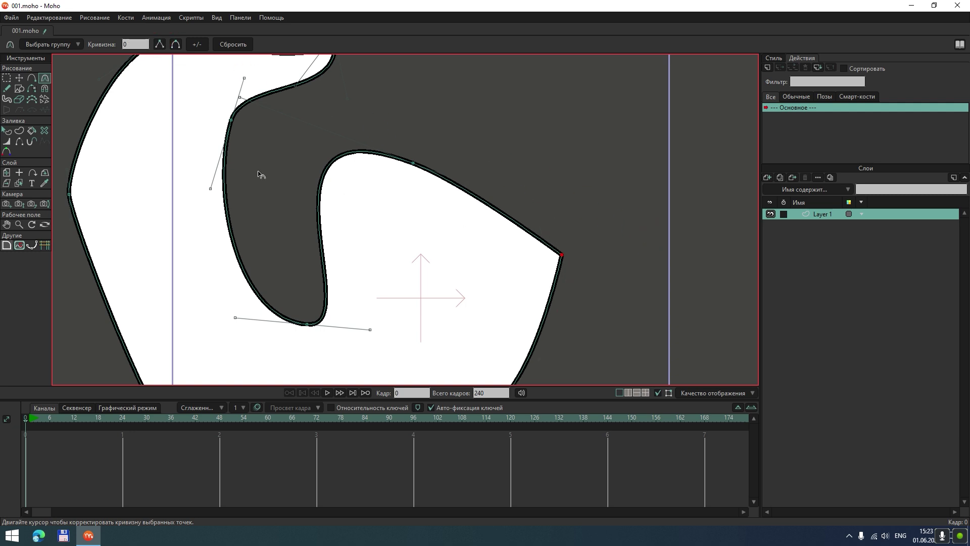
{"action": "left_click", "coordinate": [176, 44]}
Bend both handles of the shape's right-hand point inward independently so it forms a spike with concave sides.
{"action": "left_click_drag", "start_coordinate": [546, 205], "coordinate": [448, 250]}
{"action": "left_click_drag", "start_coordinate": [609, 258], "coordinate": [480, 328]}
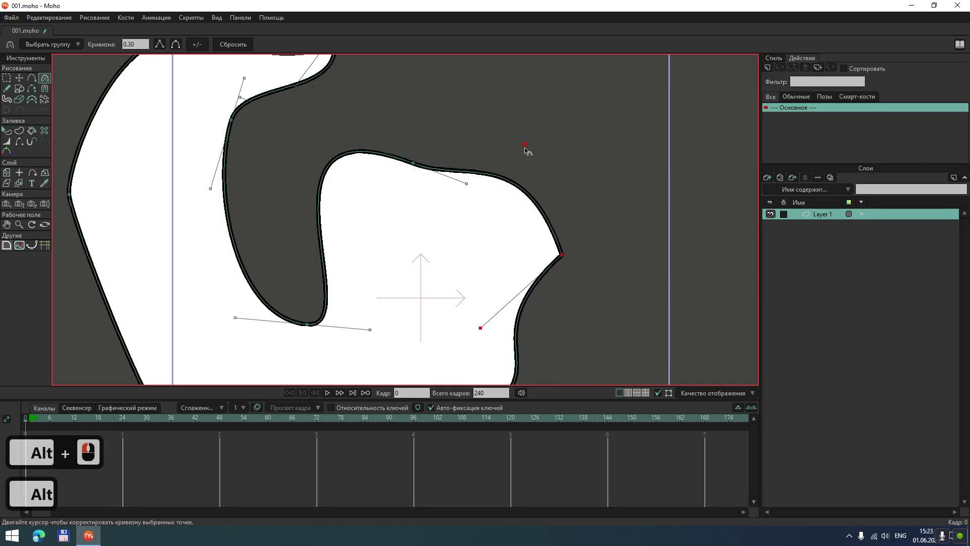
{"action": "left_click_drag", "start_coordinate": [524, 145], "coordinate": [459, 270]}
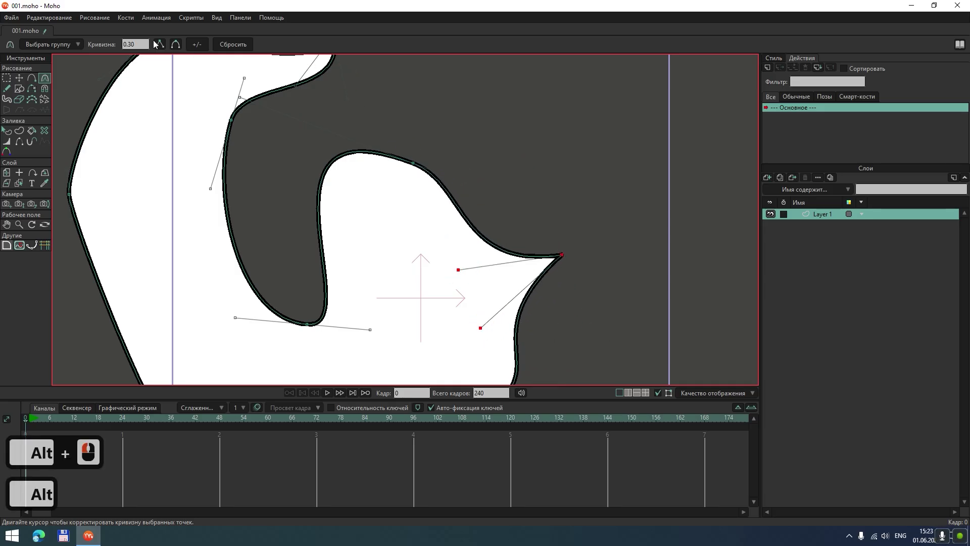
Select all points of the hook-like shape and delete it.
{"action": "left_click", "coordinate": [19, 88]}
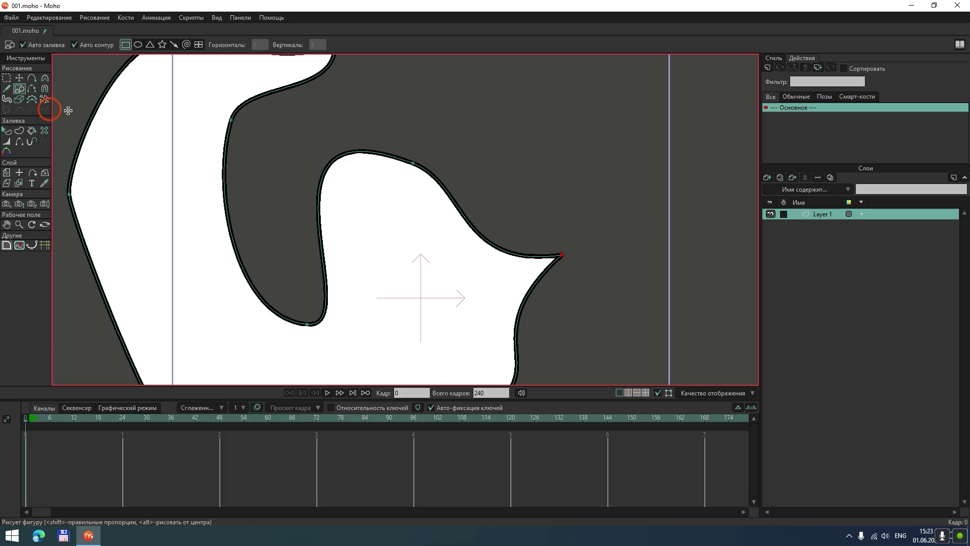
{"action": "scroll", "coordinate": [471, 191], "scroll_direction": "down", "scroll_amount": 3}
{"action": "scroll", "coordinate": [370, 259], "scroll_direction": "up", "scroll_amount": 2}
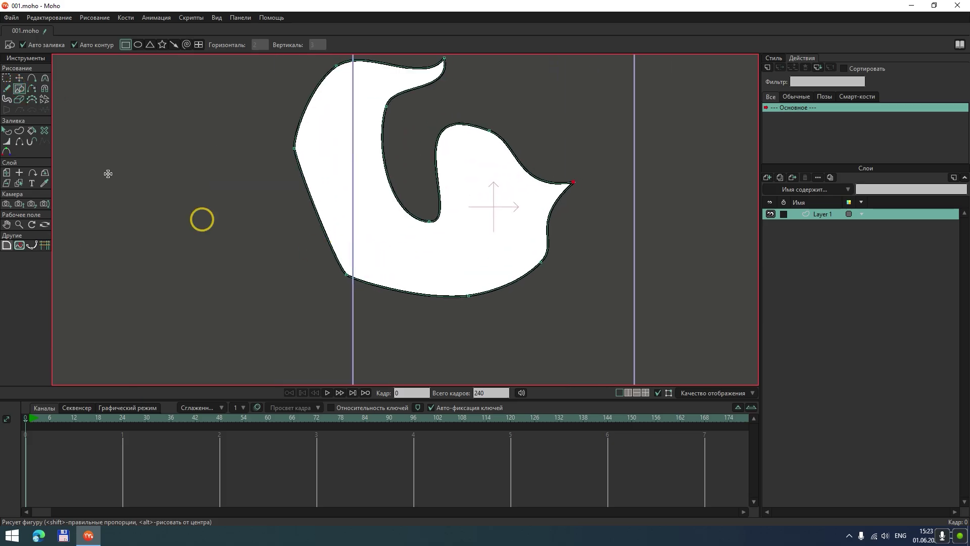
{"action": "left_click", "coordinate": [6, 78]}
{"action": "scroll", "coordinate": [621, 177], "scroll_direction": "down", "scroll_amount": 3}
{"action": "left_click_drag", "start_coordinate": [568, 175], "coordinate": [462, 236]}
{"action": "left_click_drag", "start_coordinate": [275, 139], "coordinate": [604, 363]}
{"action": "key", "text": "Delete"}
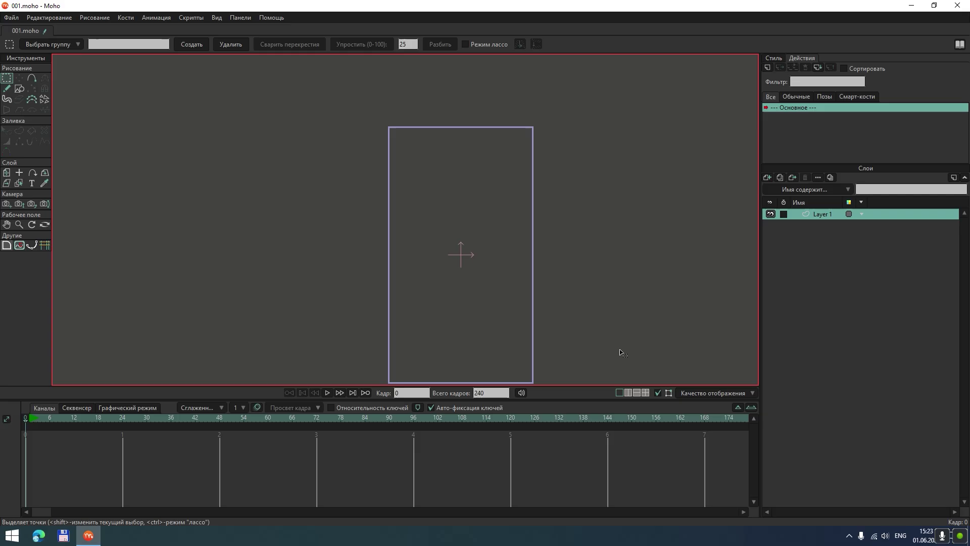
{"action": "scroll", "coordinate": [437, 300], "scroll_direction": "up", "scroll_amount": 4}
{"action": "left_click_drag", "start_coordinate": [514, 230], "coordinate": [386, 350]}
{"action": "scroll", "coordinate": [385, 348], "scroll_direction": "down", "scroll_amount": 3}
{"action": "left_click_drag", "start_coordinate": [330, 258], "coordinate": [399, 294]}
{"action": "scroll", "coordinate": [378, 324], "scroll_direction": "up", "scroll_amount": 4}
{"action": "scroll", "coordinate": [399, 295], "scroll_direction": "up", "scroll_amount": 1}
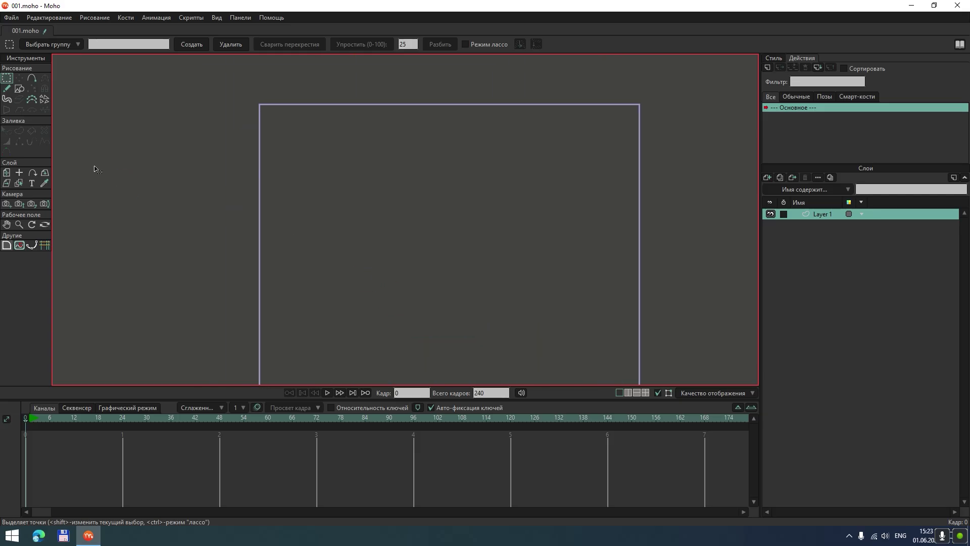
{"action": "scroll", "coordinate": [338, 234], "scroll_direction": "down", "scroll_amount": 2}
{"action": "left_click_drag", "start_coordinate": [348, 229], "coordinate": [260, 252]}
{"action": "scroll", "coordinate": [275, 234], "scroll_direction": "up", "scroll_amount": 1}
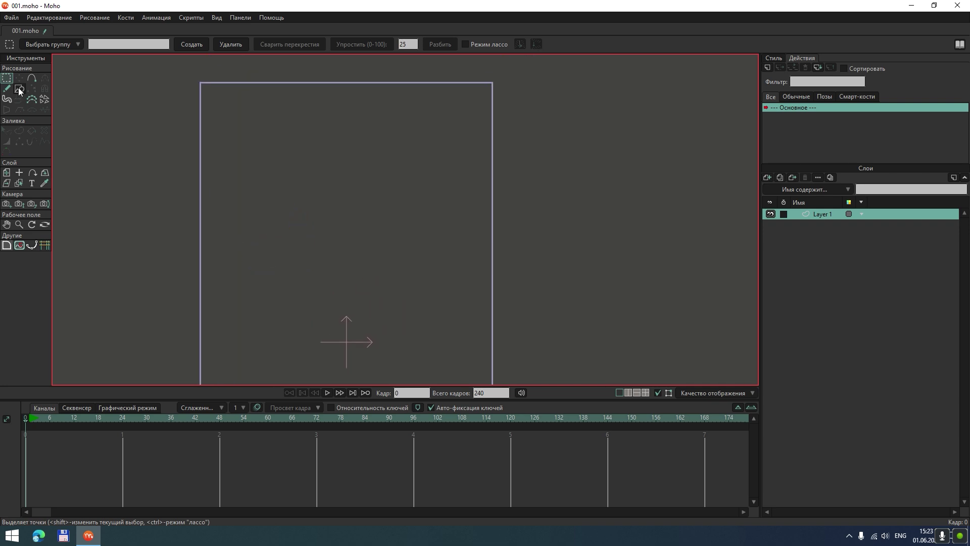
Draw a closed, 12-point two-lobed blob in the upper part of the frame with the point-by-point curve tool, using automatic white fill and black stroke.
{"action": "left_click", "coordinate": [31, 246]}
{"action": "scroll", "coordinate": [328, 181], "scroll_direction": "up", "scroll_amount": 2}
{"action": "left_click_drag", "start_coordinate": [257, 185], "coordinate": [232, 186]}
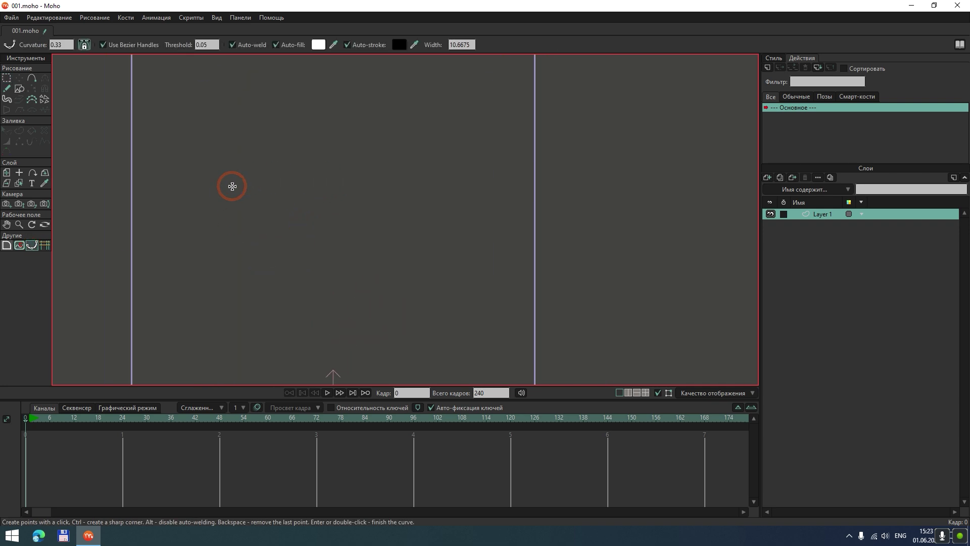
{"action": "left_click", "coordinate": [195, 173]}
{"action": "left_click", "coordinate": [237, 228]}
{"action": "left_click", "coordinate": [304, 214]}
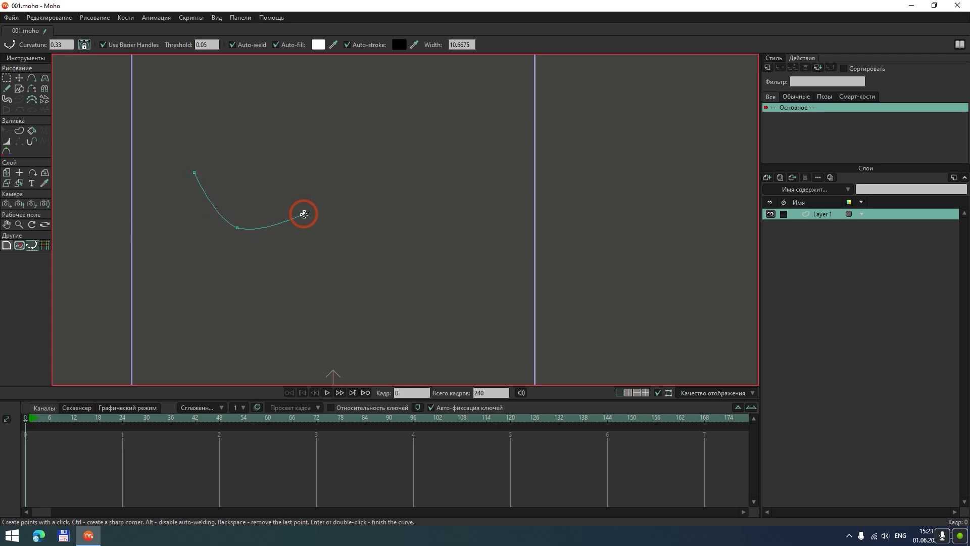
{"action": "left_click", "coordinate": [338, 231]}
{"action": "left_click", "coordinate": [408, 221]}
{"action": "left_click", "coordinate": [423, 181]}
{"action": "left_click", "coordinate": [388, 149]}
{"action": "left_click", "coordinate": [337, 133]}
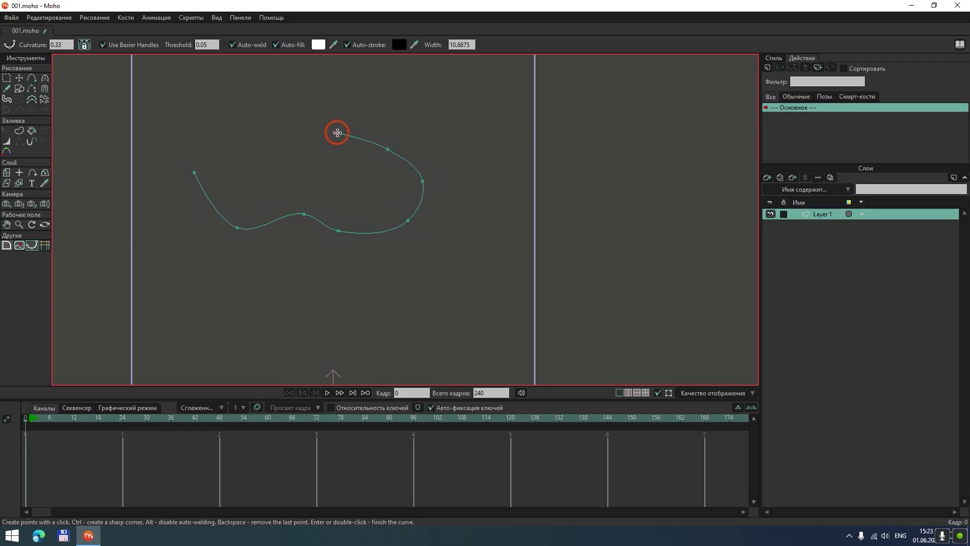
{"action": "left_click", "coordinate": [324, 154]}
{"action": "left_click", "coordinate": [283, 139]}
{"action": "left_click", "coordinate": [239, 117]}
{"action": "left_click", "coordinate": [204, 126]}
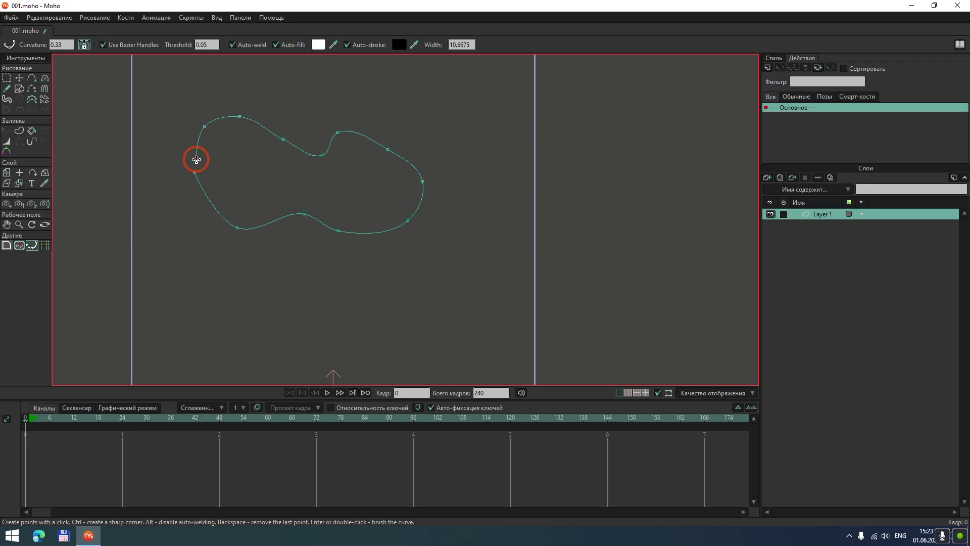
{"action": "left_click", "coordinate": [194, 173]}
{"action": "left_click", "coordinate": [194, 173]}
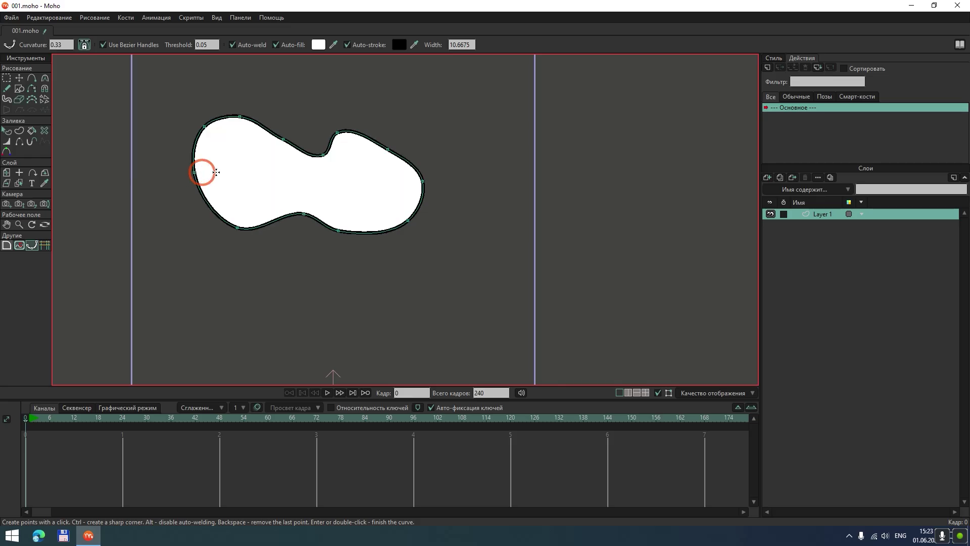
{"action": "left_click", "coordinate": [19, 78]}
{"action": "left_click", "coordinate": [275, 130]}
{"action": "scroll", "coordinate": [325, 178], "scroll_direction": "down", "scroll_amount": 5}
{"action": "scroll", "coordinate": [318, 205], "scroll_direction": "up", "scroll_amount": 2}
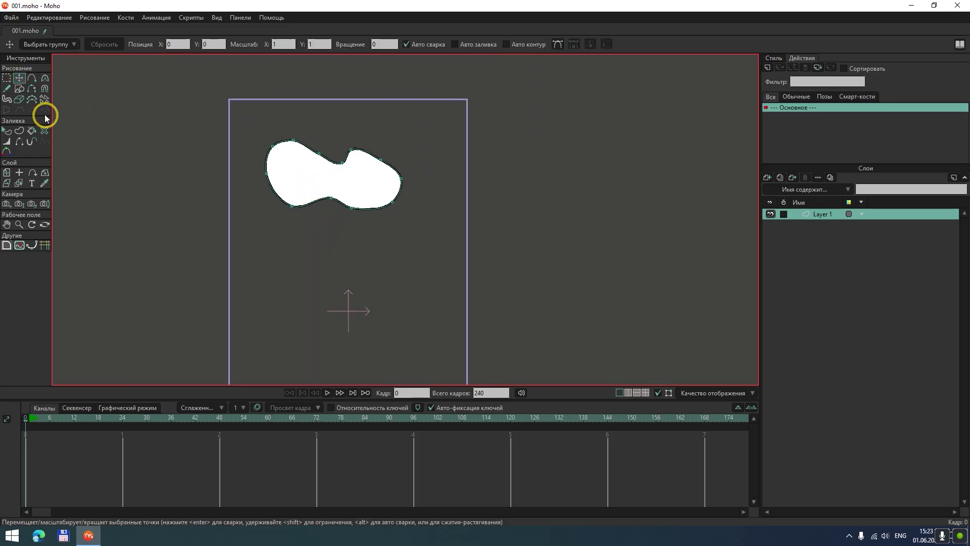
{"action": "left_click_drag", "start_coordinate": [279, 186], "coordinate": [293, 173]}
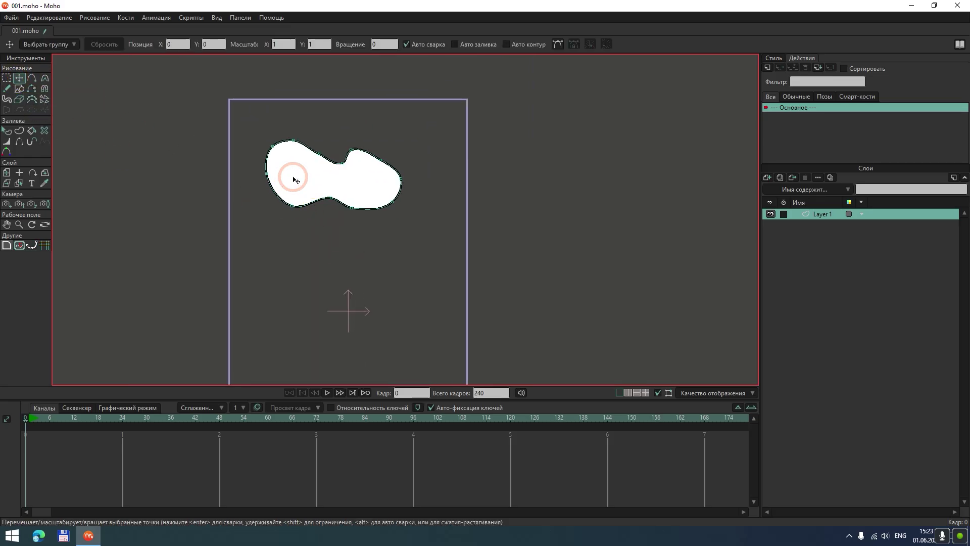
Select the blob's fill, change its fill colour to cyan 17D5EC, and deselect the shape.
{"action": "left_click", "coordinate": [7, 131]}
{"action": "left_click", "coordinate": [298, 184]}
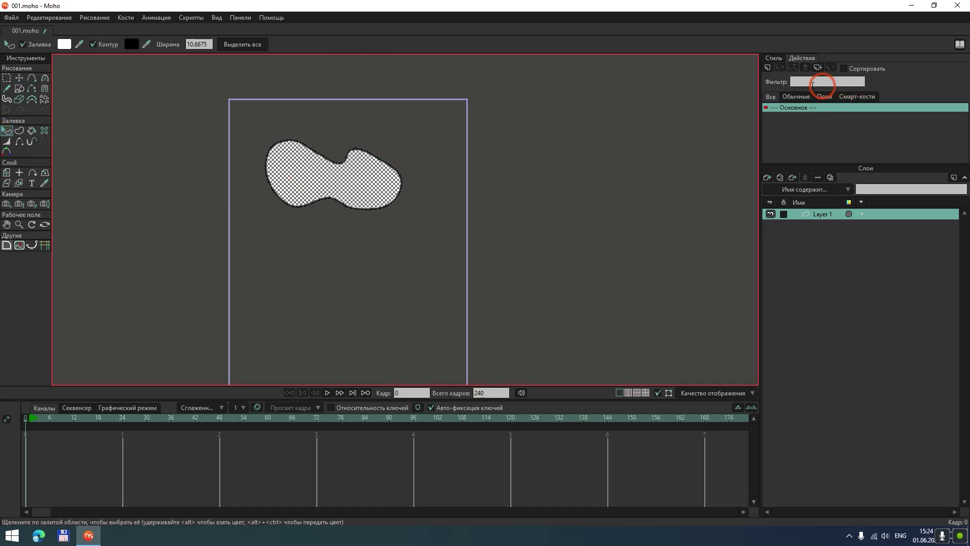
{"action": "left_click", "coordinate": [771, 59]}
{"action": "left_click", "coordinate": [814, 72]}
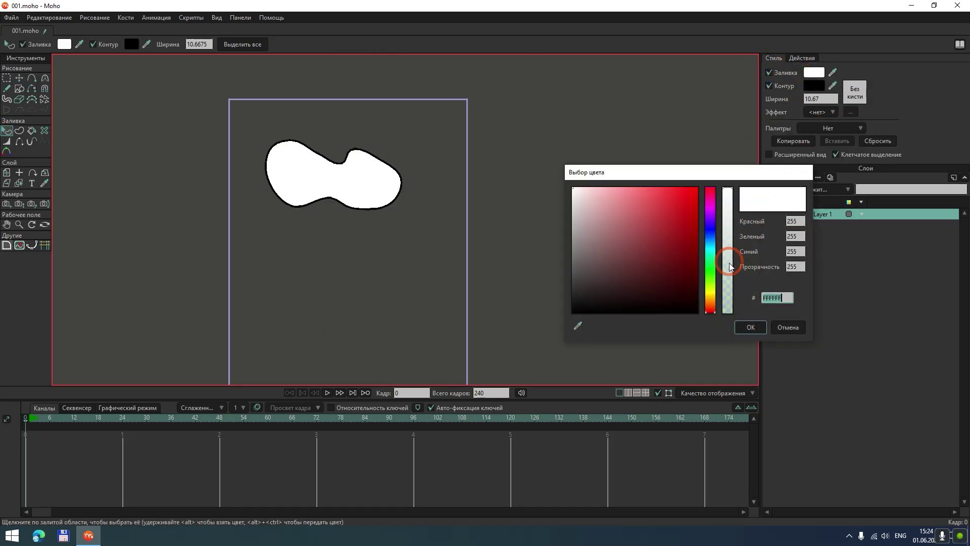
{"action": "left_click", "coordinate": [710, 247]}
{"action": "left_click", "coordinate": [686, 197]}
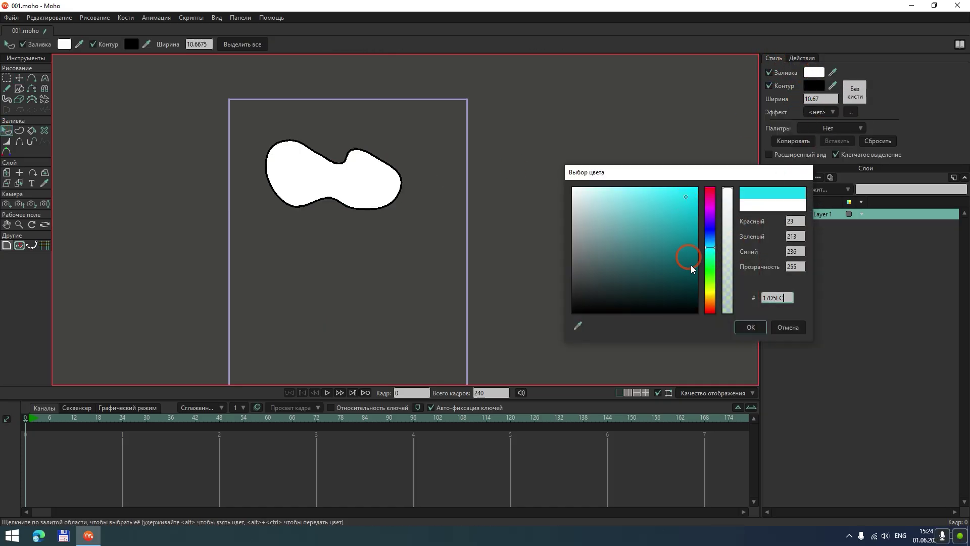
{"action": "left_click", "coordinate": [749, 326]}
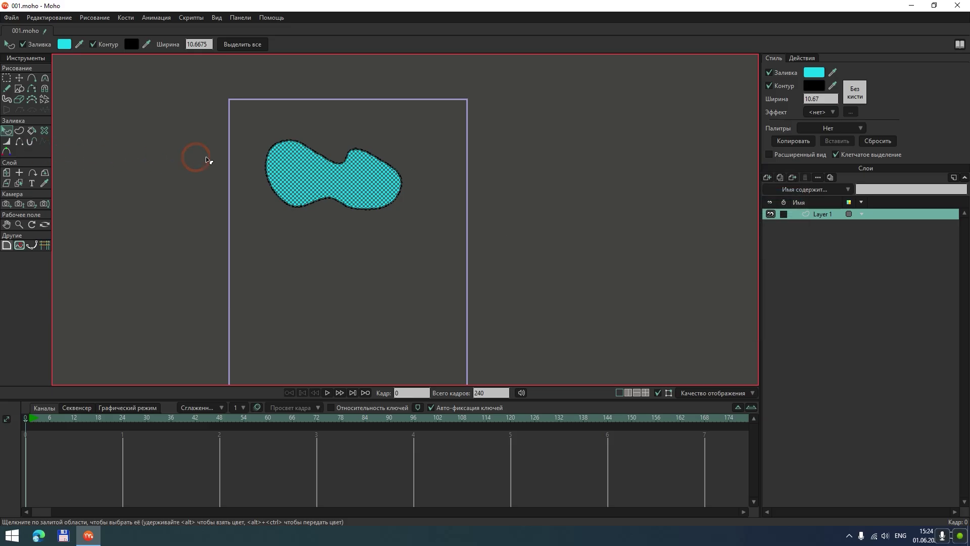
{"action": "left_click", "coordinate": [133, 112]}
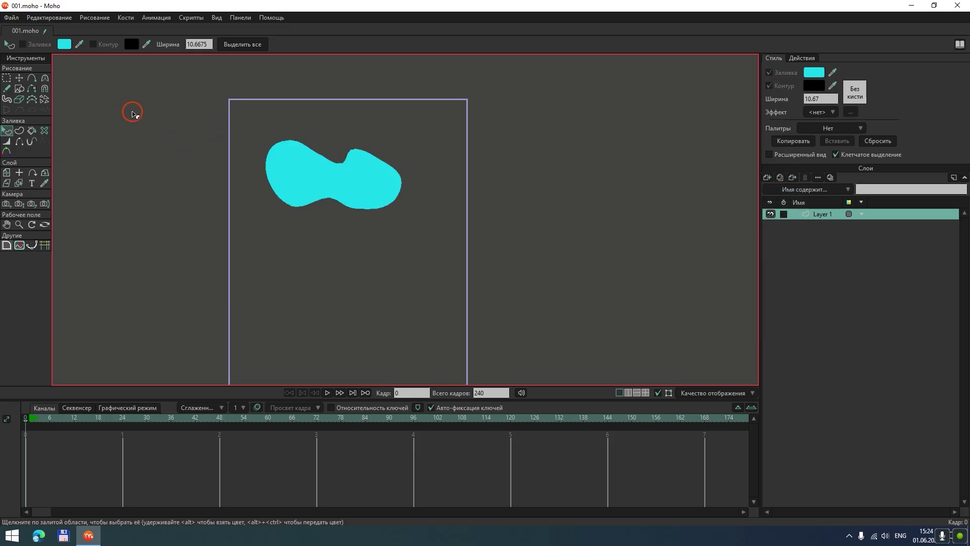
Move the whole blob with the Transform Points tool to just outside the frame's upper right edge.
{"action": "left_click", "coordinate": [19, 78]}
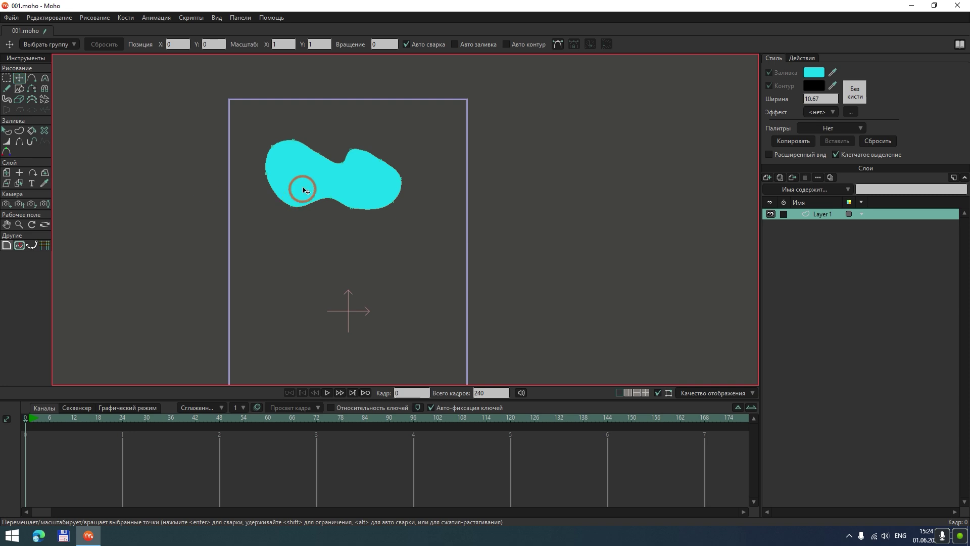
{"action": "left_click_drag", "start_coordinate": [301, 188], "coordinate": [517, 158]}
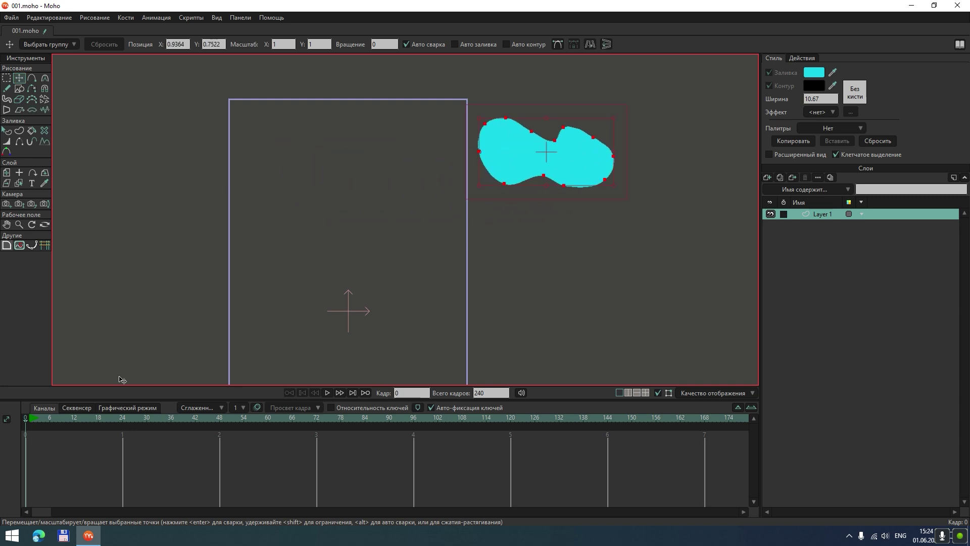
Go to frame 1 on the timeline.
{"action": "left_click", "coordinate": [59, 442]}
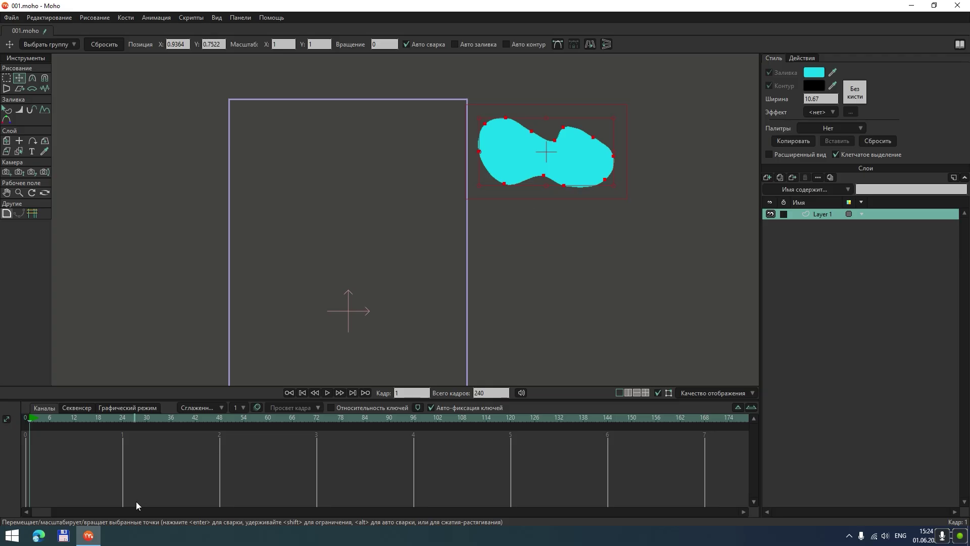
{"action": "scroll", "coordinate": [457, 261], "scroll_direction": "down", "scroll_amount": 2}
{"action": "left_click_drag", "start_coordinate": [447, 264], "coordinate": [375, 304]}
{"action": "scroll", "coordinate": [429, 277], "scroll_direction": "up", "scroll_amount": 3}
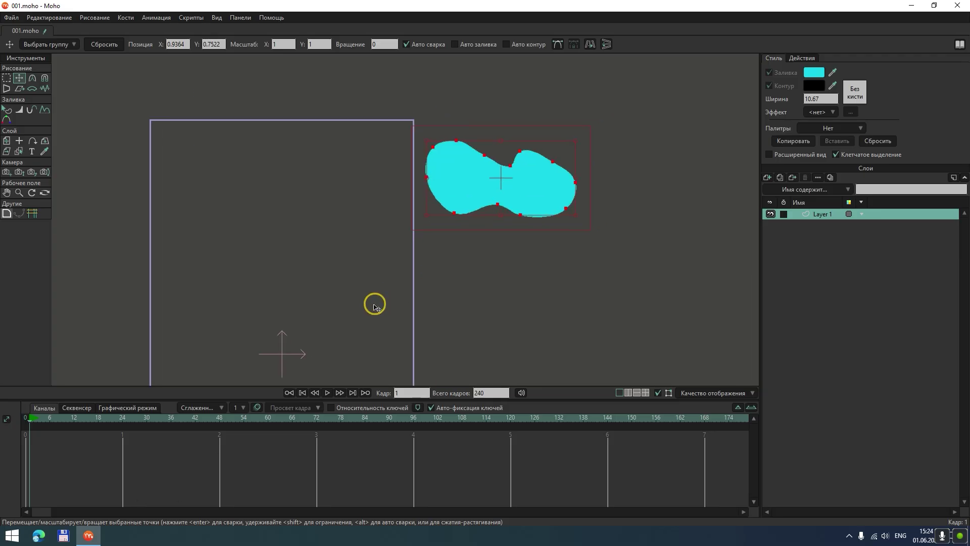
{"action": "scroll", "coordinate": [449, 210], "scroll_direction": "up", "scroll_amount": 3}
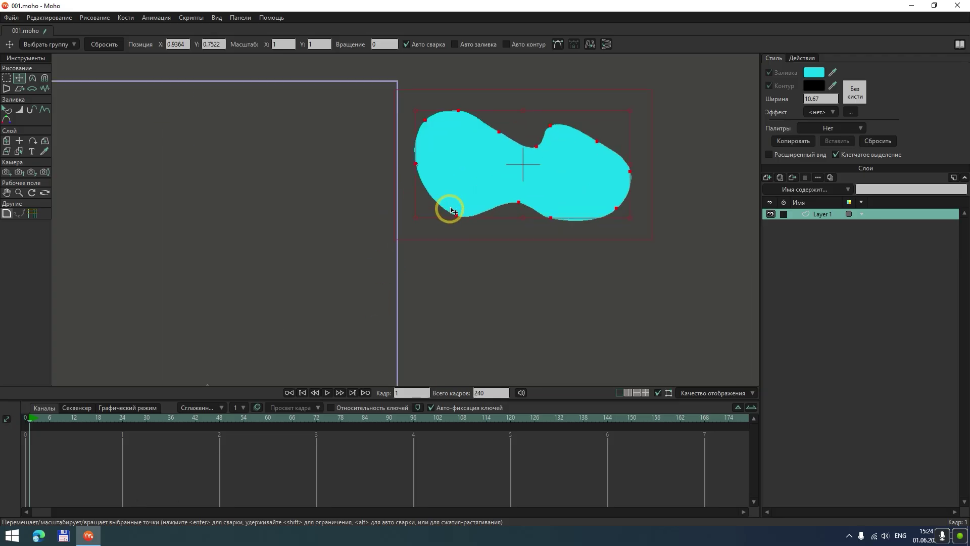
Create a keyframe for the position of all the blob's points at frame 1.
{"action": "left_click", "coordinate": [497, 165]}
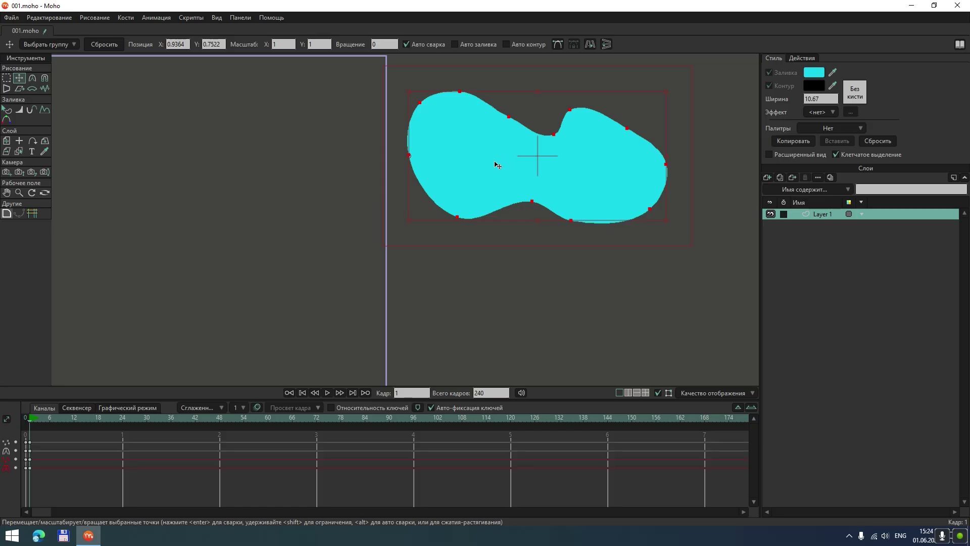
{"action": "key", "text": "ctrl+z"}
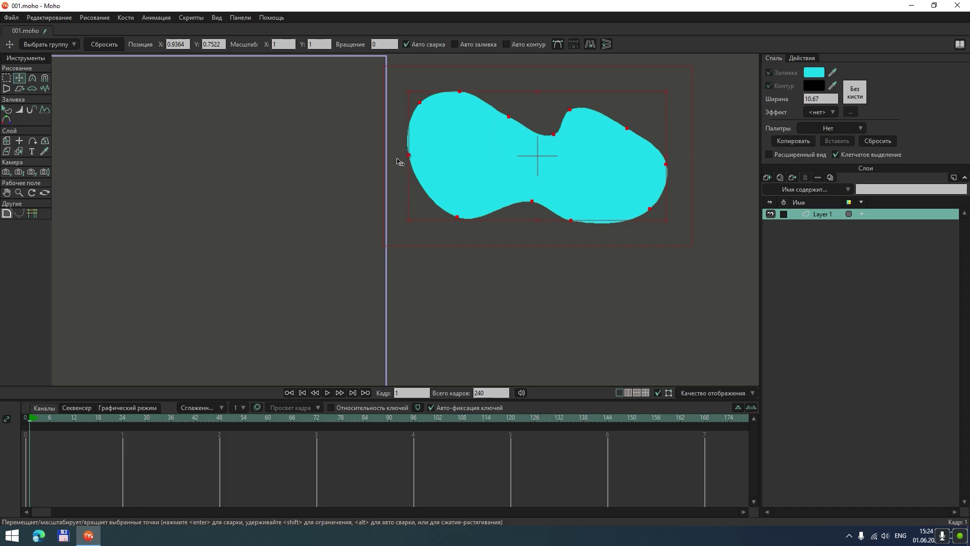
{"action": "key", "text": "ctrl+f"}
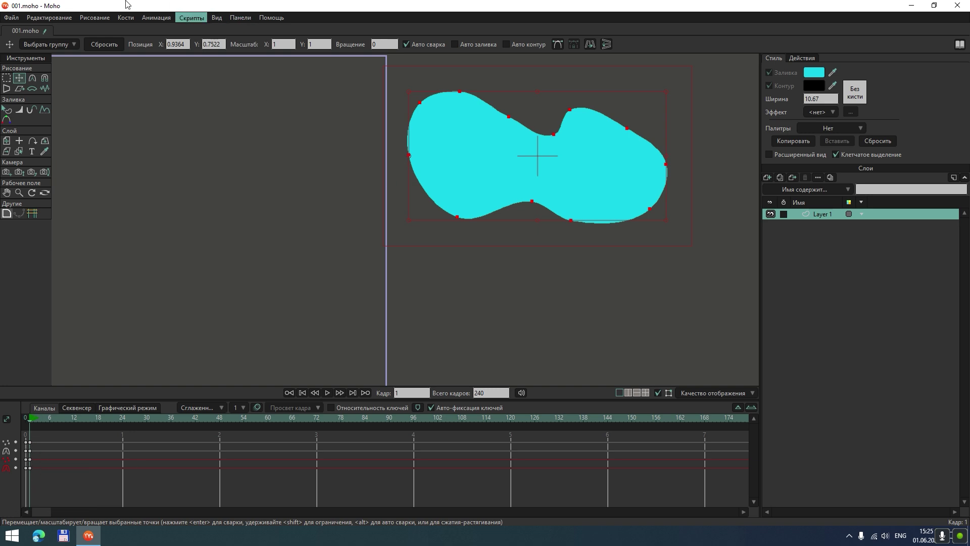
{"action": "left_click", "coordinate": [97, 18]}
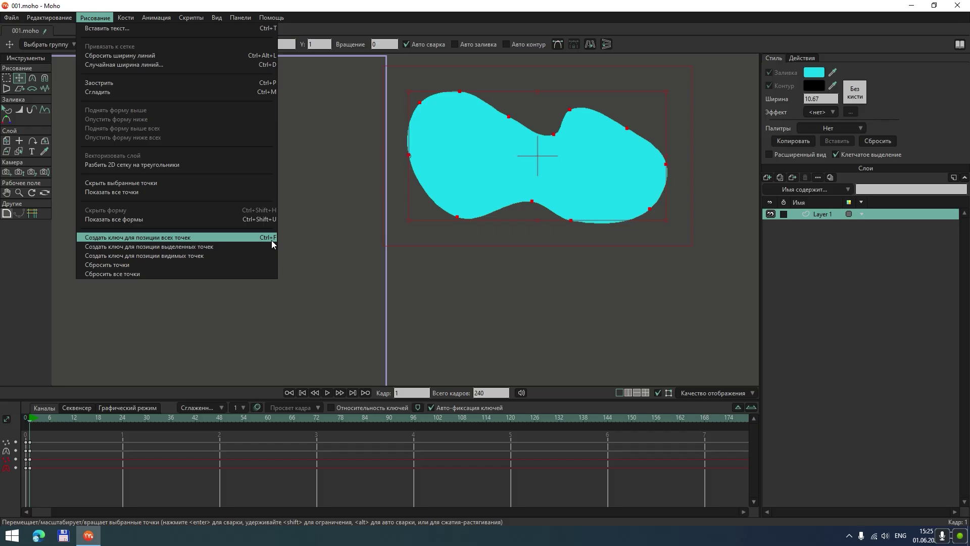
{"action": "left_click", "coordinate": [558, 188]}
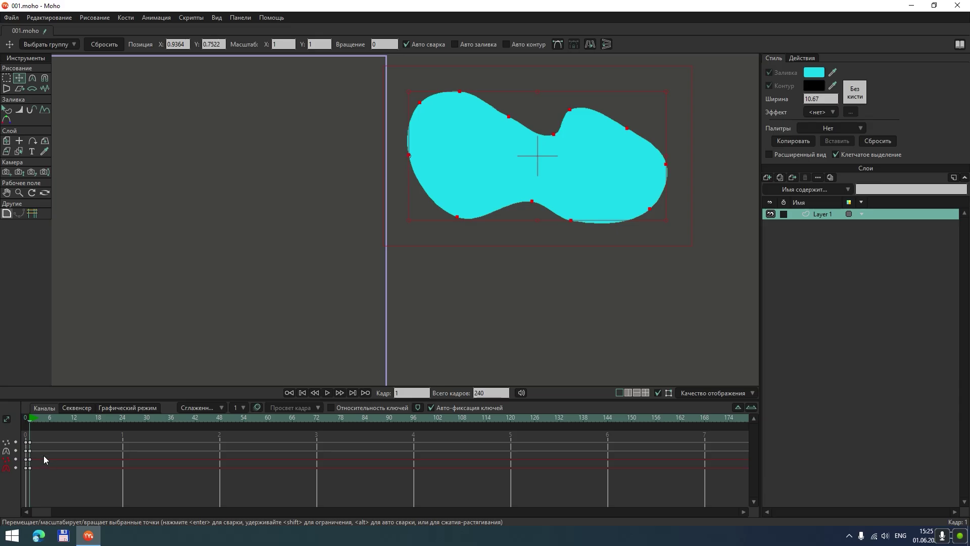
Set a layer transform keyframe at frame 1 with the Transform Layer tool, keeping the blob's position.
{"action": "scroll", "coordinate": [440, 277], "scroll_direction": "down", "scroll_amount": 3}
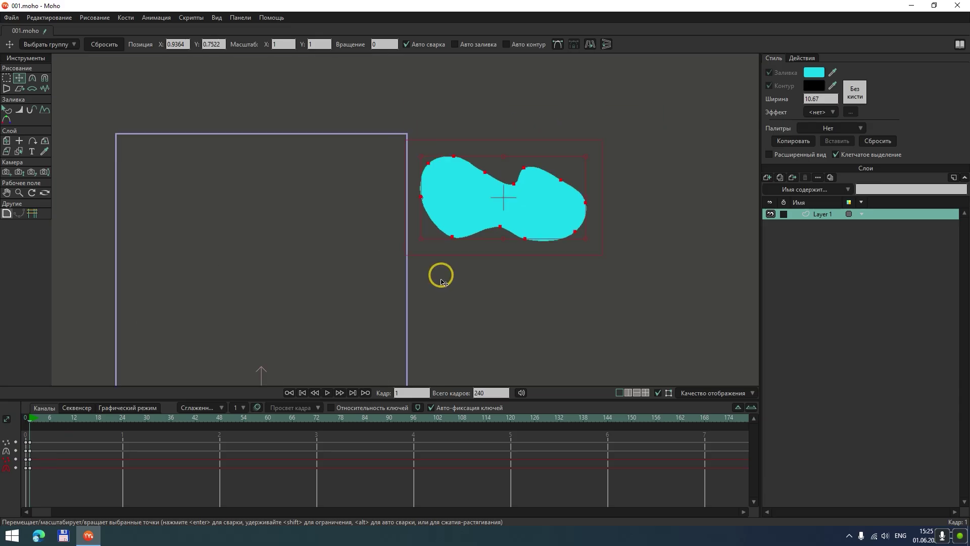
{"action": "scroll", "coordinate": [439, 277], "scroll_direction": "up", "scroll_amount": 3}
{"action": "left_click_drag", "start_coordinate": [431, 282], "coordinate": [427, 313]}
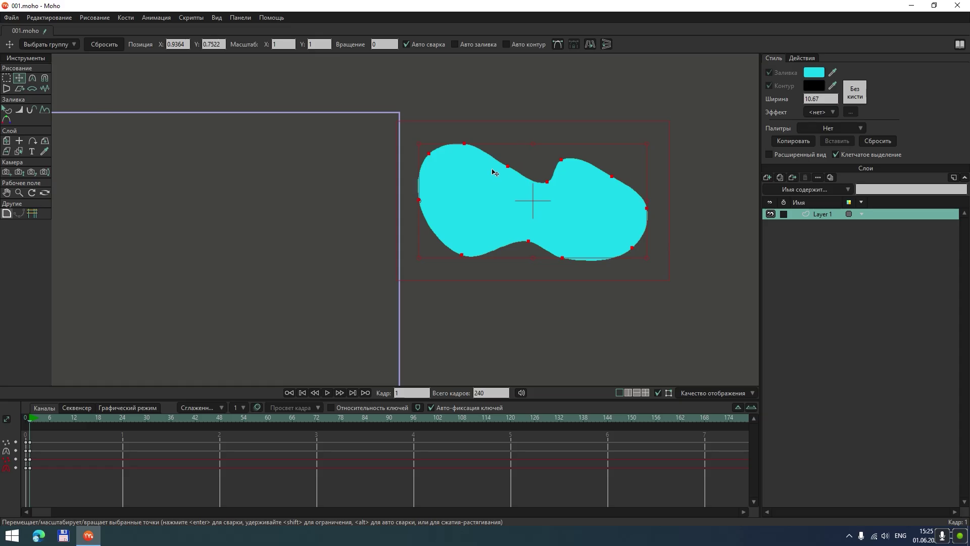
{"action": "left_click", "coordinate": [7, 141]}
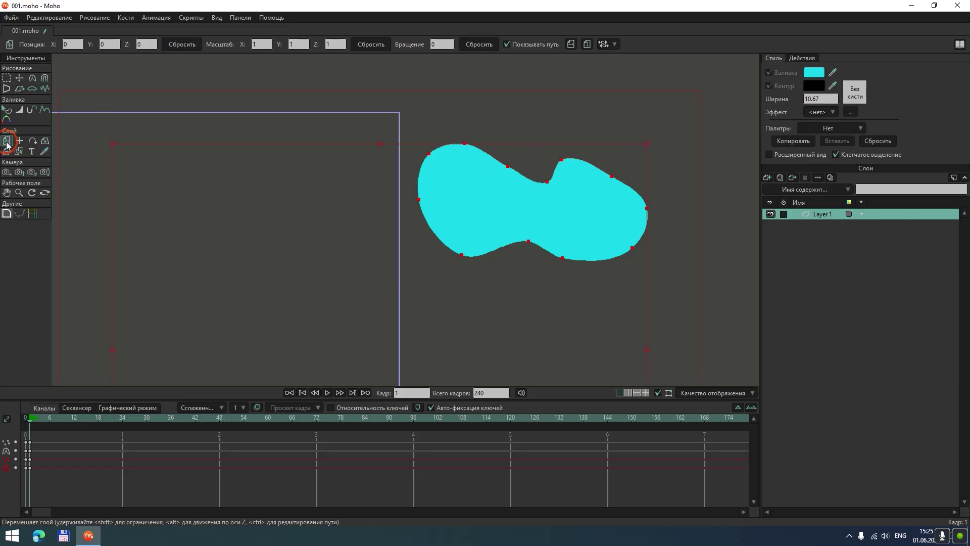
{"action": "left_click", "coordinate": [464, 204]}
{"action": "left_click", "coordinate": [224, 190]}
{"action": "left_click", "coordinate": [507, 226]}
{"action": "left_click", "coordinate": [497, 225]}
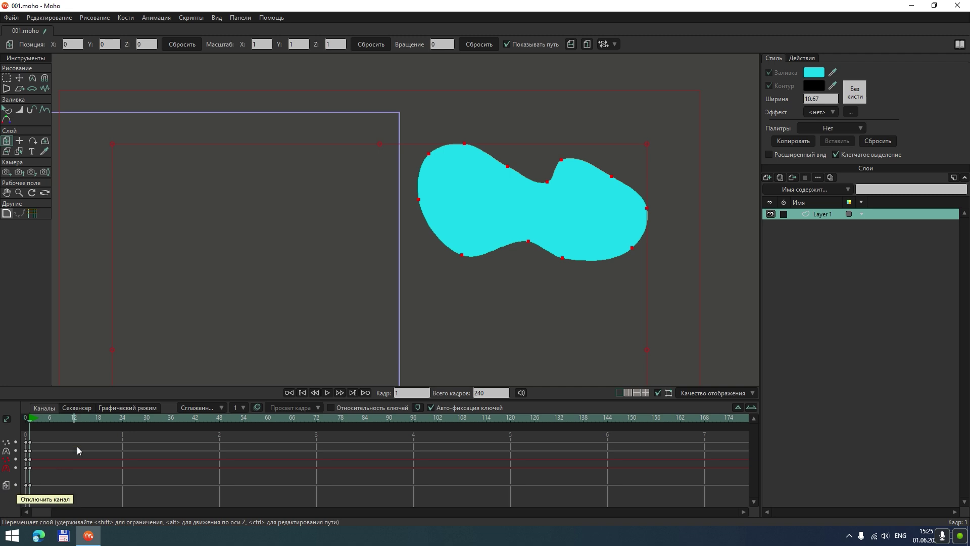
At frame 90, move the whole layer horizontally so the blob lies outside the project frame's left edge.
{"action": "scroll", "coordinate": [329, 302], "scroll_direction": "down", "scroll_amount": 5}
{"action": "left_click_drag", "start_coordinate": [341, 300], "coordinate": [481, 235]}
{"action": "scroll", "coordinate": [461, 278], "scroll_direction": "up", "scroll_amount": 3}
{"action": "scroll", "coordinate": [472, 275], "scroll_direction": "down", "scroll_amount": 2}
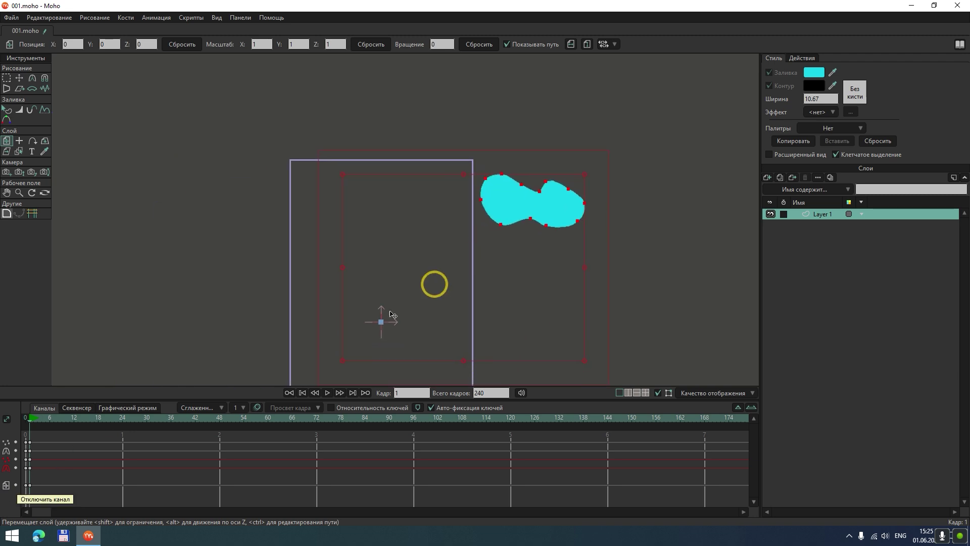
{"action": "left_click", "coordinate": [388, 417]}
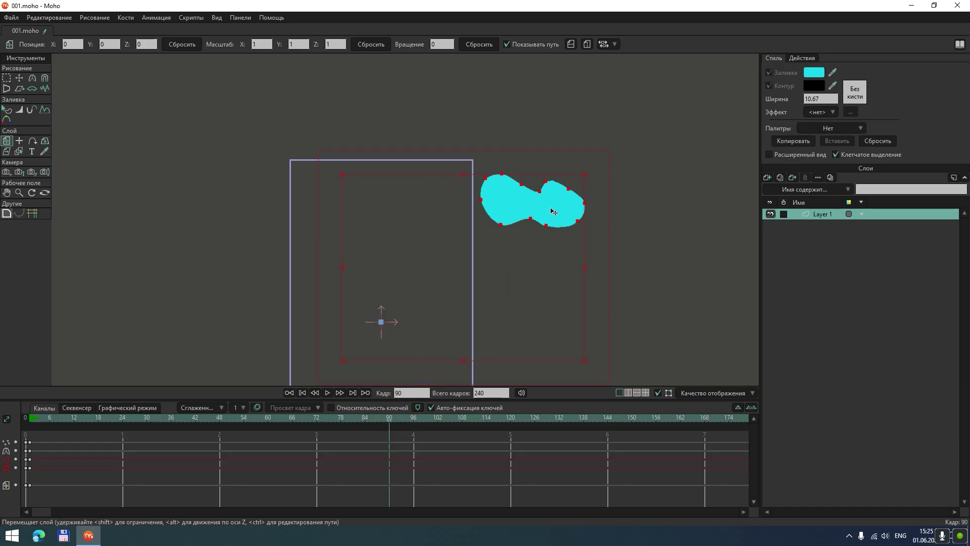
{"action": "left_click_drag", "start_coordinate": [554, 211], "coordinate": [248, 210]}
Preview the layer's movement along the timeline and delete all its layer transform keyframes.
{"action": "left_click_drag", "start_coordinate": [32, 423], "coordinate": [310, 424]}
{"action": "left_click_drag", "start_coordinate": [399, 493], "coordinate": [15, 480]}
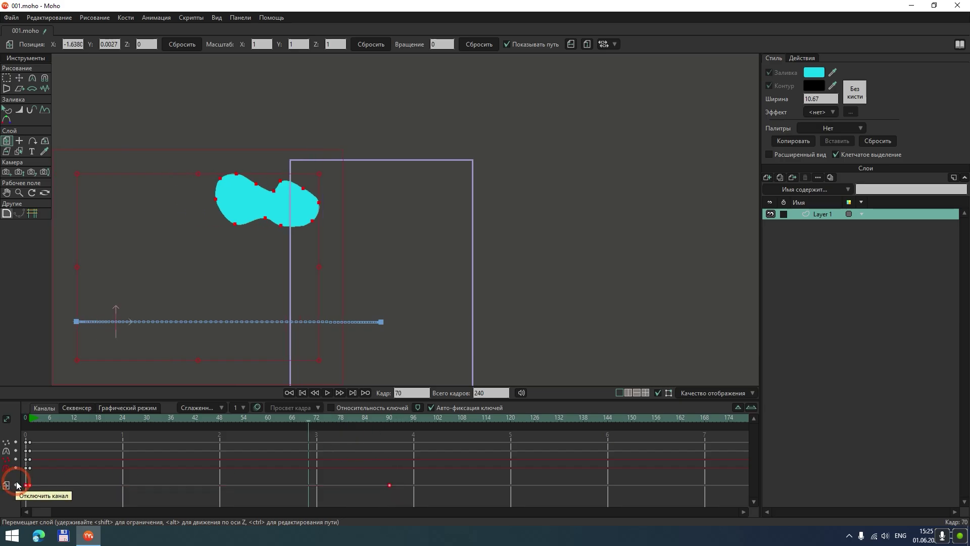
{"action": "key", "text": "Delete"}
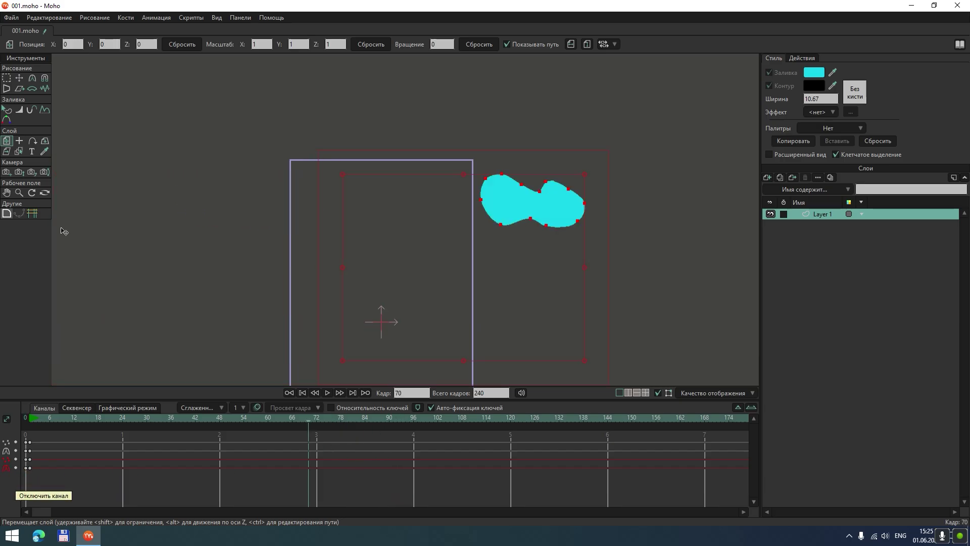
At frame 90, move all the blob's points with Transform Points just beyond the frame's left edge, to about X -0.94, Y 0.76.
{"action": "left_click", "coordinate": [389, 423]}
{"action": "left_click", "coordinate": [21, 77]}
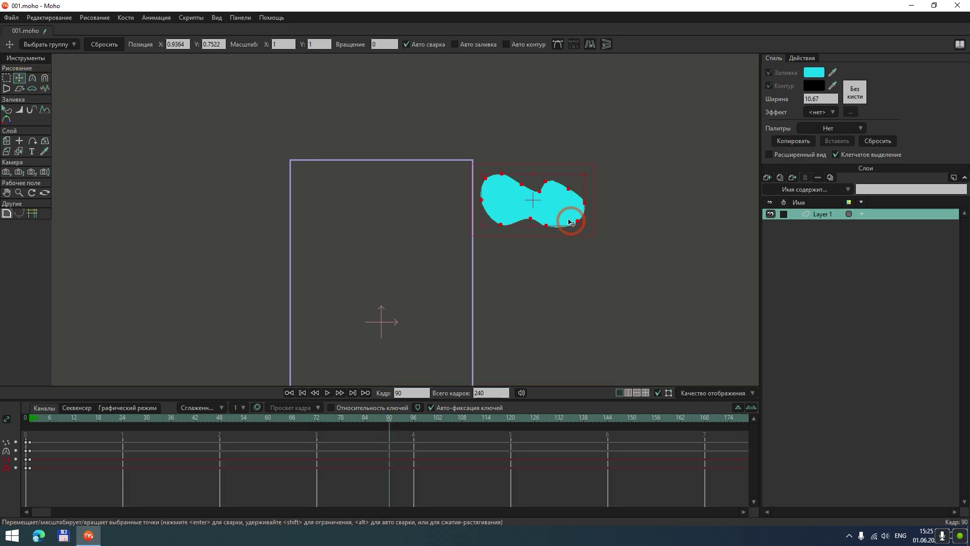
{"action": "left_click_drag", "start_coordinate": [558, 207], "coordinate": [248, 211]}
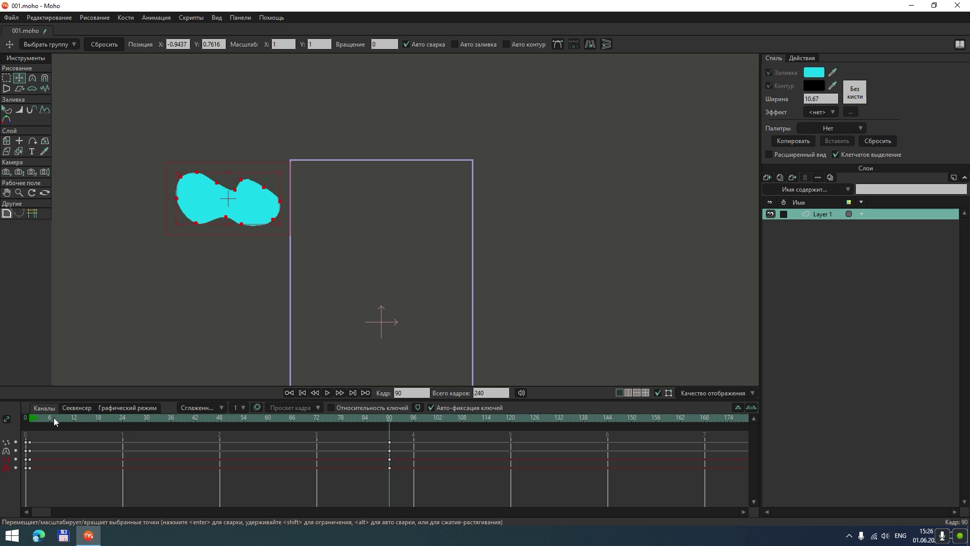
Scrub between the first frames and frame 90 to review the blob's travel across the project frame.
{"action": "left_click_drag", "start_coordinate": [54, 417], "coordinate": [385, 422]}
{"action": "scroll", "coordinate": [207, 190], "scroll_direction": "up", "scroll_amount": 1}
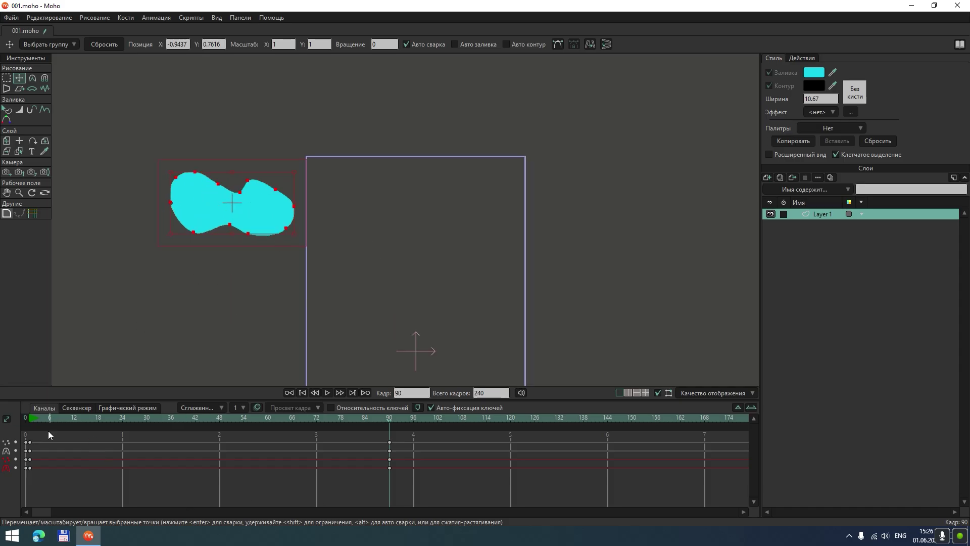
{"action": "left_click_drag", "start_coordinate": [35, 421], "coordinate": [389, 425]}
{"action": "scroll", "coordinate": [198, 186], "scroll_direction": "up", "scroll_amount": 2}
{"action": "scroll", "coordinate": [217, 195], "scroll_direction": "down", "scroll_amount": 2}
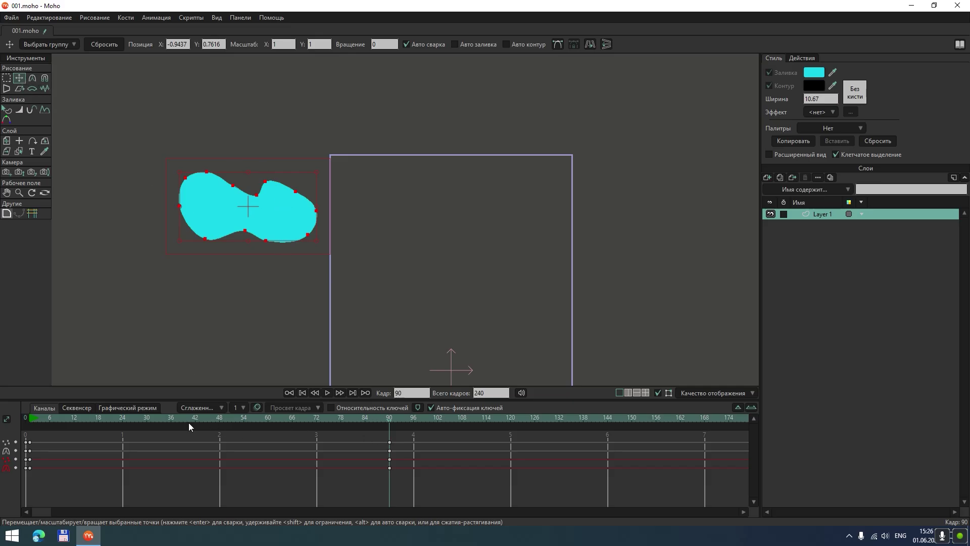
{"action": "left_click", "coordinate": [26, 422]}
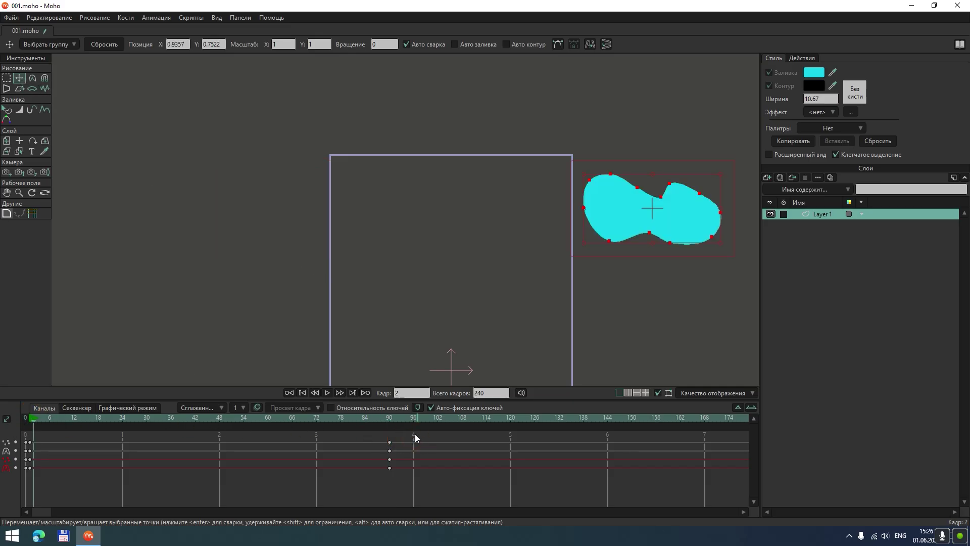
At frame 90, reshape the blob by lowering its left lobe's top point, pulling the lower right point outward and the rightmost point inward.
{"action": "left_click", "coordinate": [389, 422]}
{"action": "left_click", "coordinate": [238, 60]}
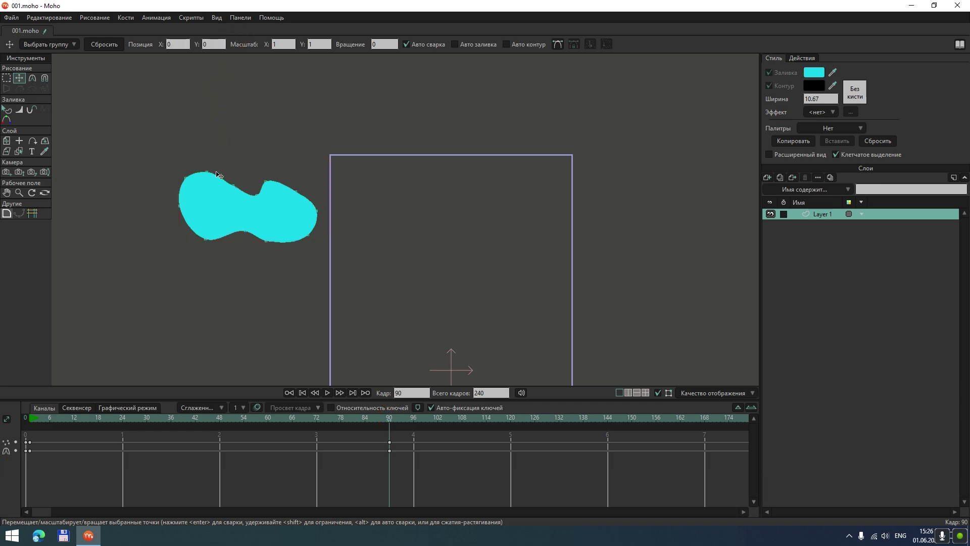
{"action": "scroll", "coordinate": [229, 187], "scroll_direction": "up", "scroll_amount": 3}
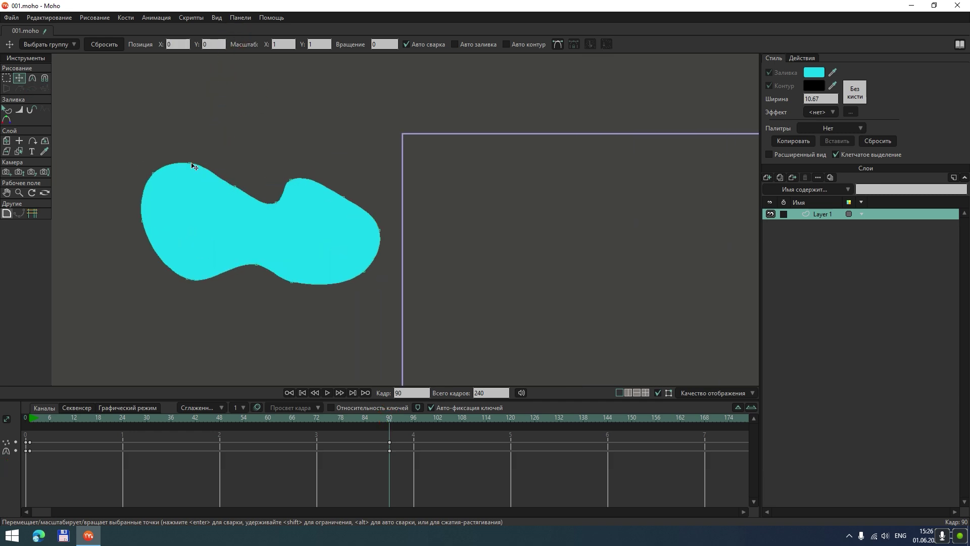
{"action": "left_click_drag", "start_coordinate": [192, 166], "coordinate": [211, 265]}
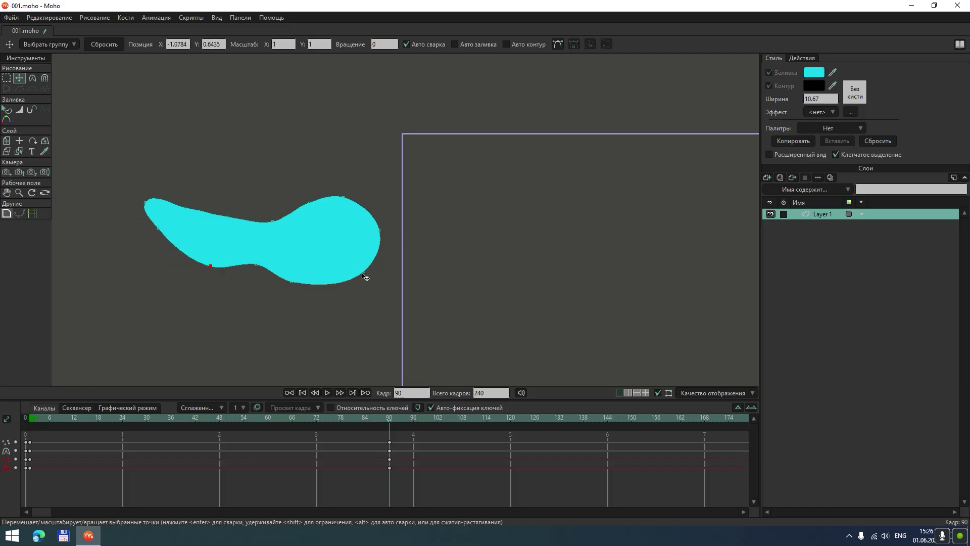
{"action": "left_click_drag", "start_coordinate": [364, 276], "coordinate": [384, 309]}
{"action": "left_click_drag", "start_coordinate": [382, 230], "coordinate": [353, 249]}
Scrub the timeline up to frame 89 to review how the blob changes shape while moving.
{"action": "left_click", "coordinate": [37, 417]}
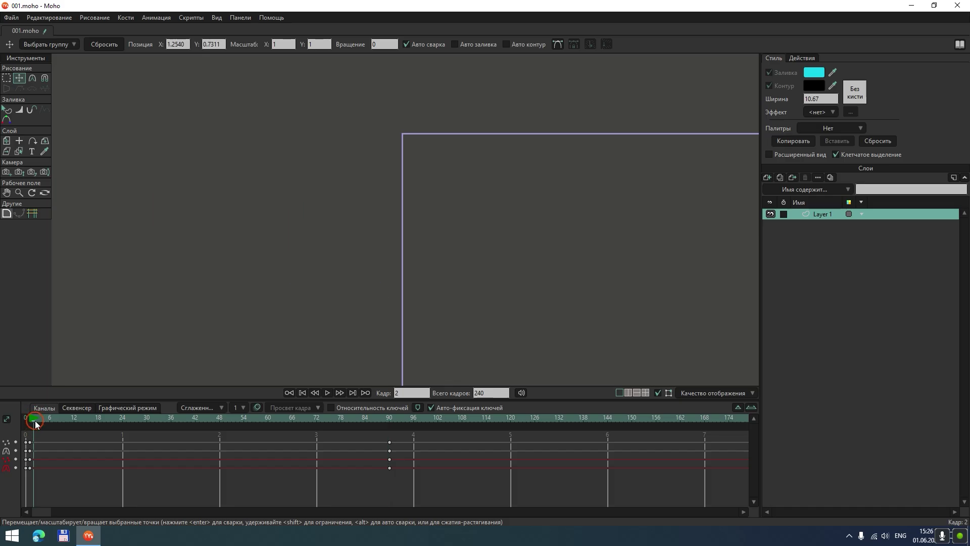
{"action": "left_click_drag", "start_coordinate": [433, 282], "coordinate": [193, 292]}
{"action": "scroll", "coordinate": [193, 292], "scroll_direction": "up", "scroll_amount": 2}
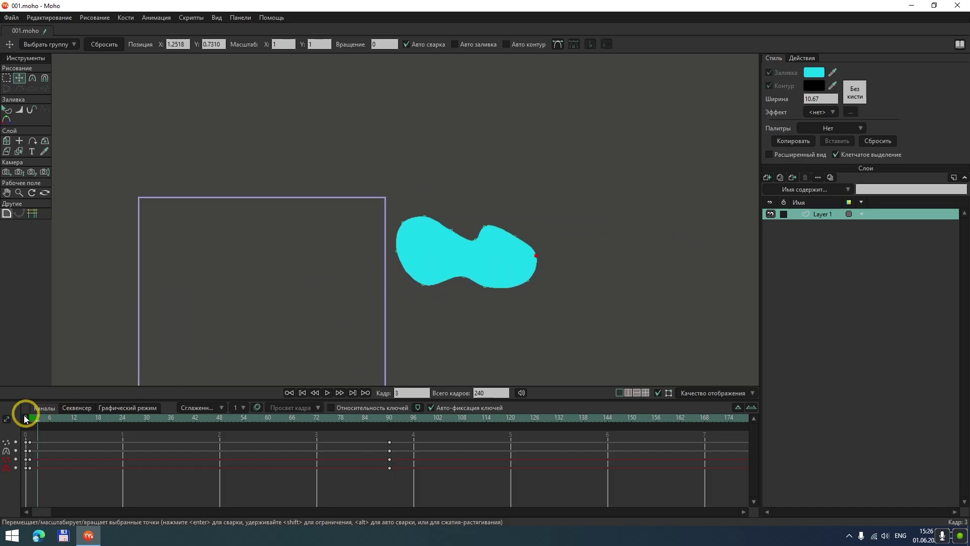
{"action": "left_click_drag", "start_coordinate": [29, 419], "coordinate": [243, 418]}
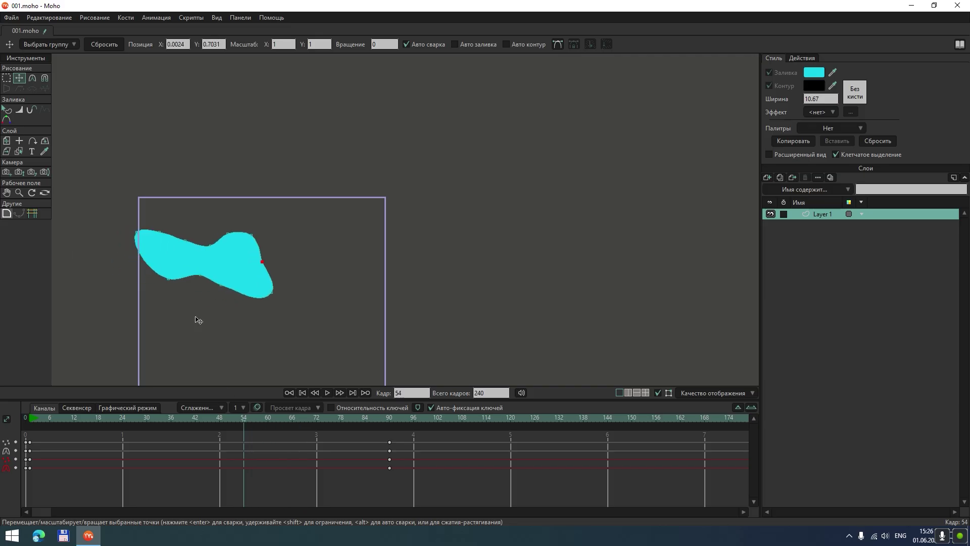
{"action": "left_click_drag", "start_coordinate": [36, 421], "coordinate": [351, 402]}
{"action": "scroll", "coordinate": [340, 297], "scroll_direction": "down", "scroll_amount": 3}
{"action": "scroll", "coordinate": [353, 297], "scroll_direction": "up", "scroll_amount": 2}
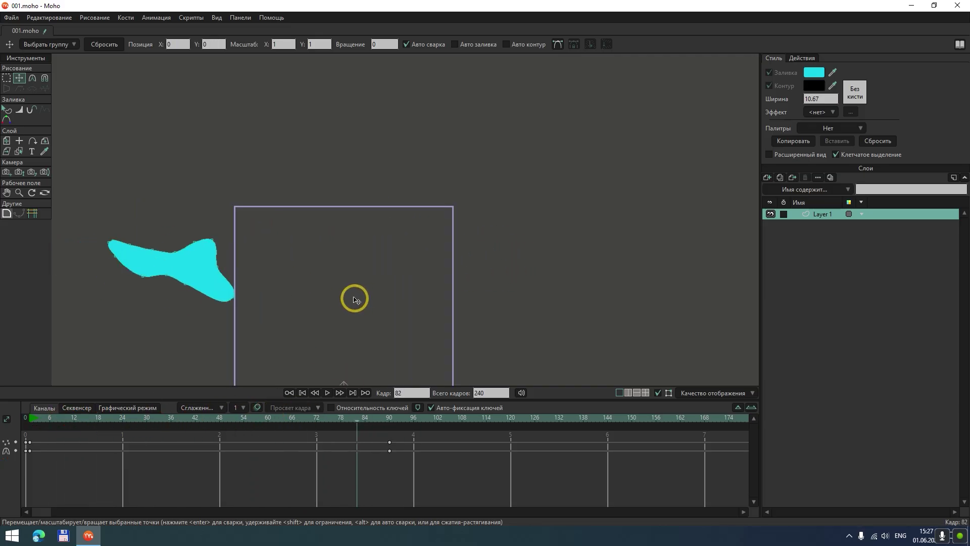
{"action": "left_click_drag", "start_coordinate": [34, 419], "coordinate": [387, 418]}
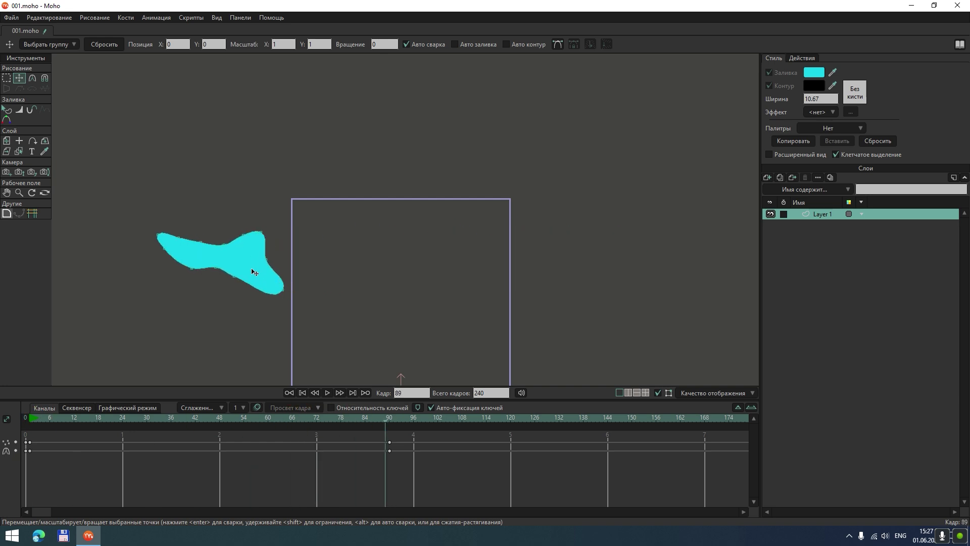
{"action": "key", "text": "ctrl+a"}
{"action": "scroll", "coordinate": [238, 263], "scroll_direction": "up", "scroll_amount": 2}
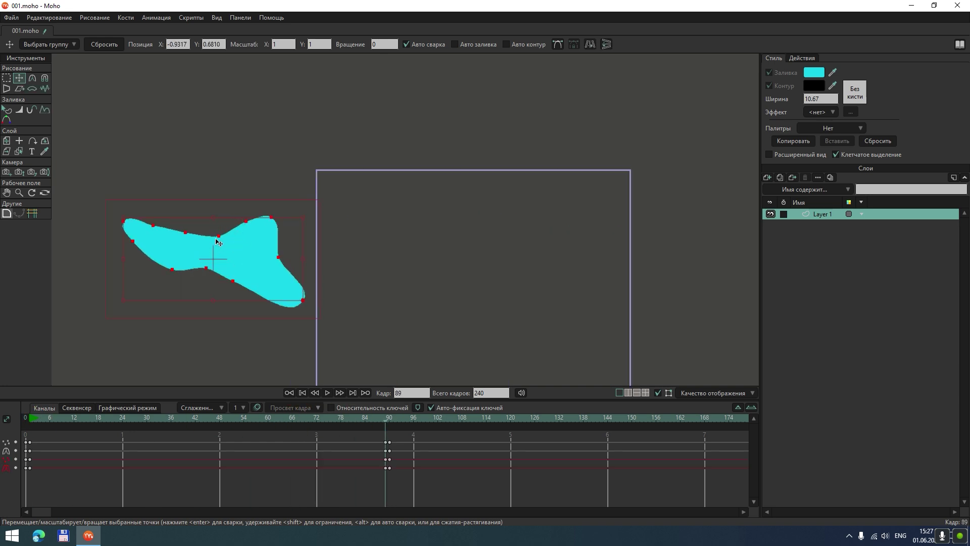
{"action": "key", "text": "ctrl+z"}
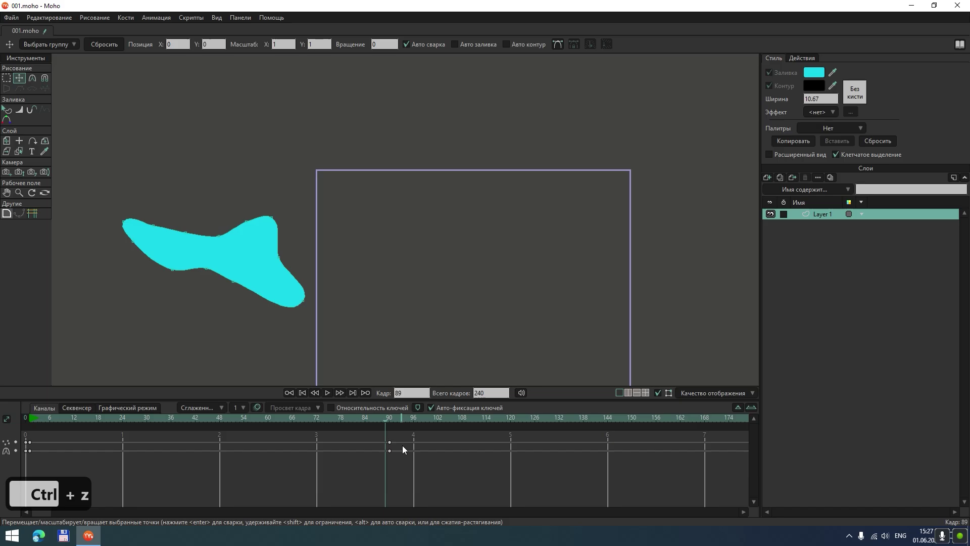
Select all the blob's points at frame 90 and delete all point animation keyframes from the timeline.
{"action": "left_click", "coordinate": [390, 418]}
{"action": "key", "text": "ctrl+a"}
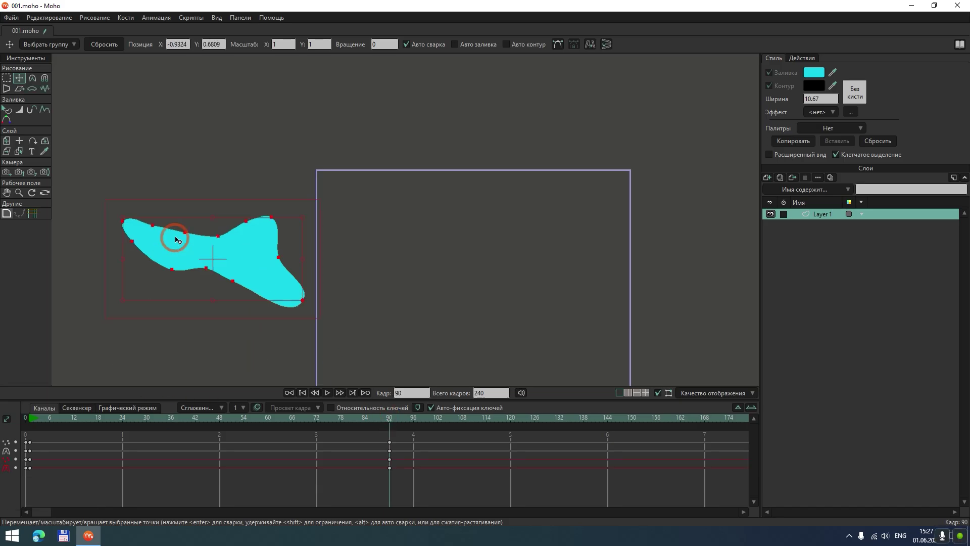
{"action": "scroll", "coordinate": [253, 238], "scroll_direction": "up", "scroll_amount": 3}
{"action": "scroll", "coordinate": [253, 238], "scroll_direction": "down", "scroll_amount": 1}
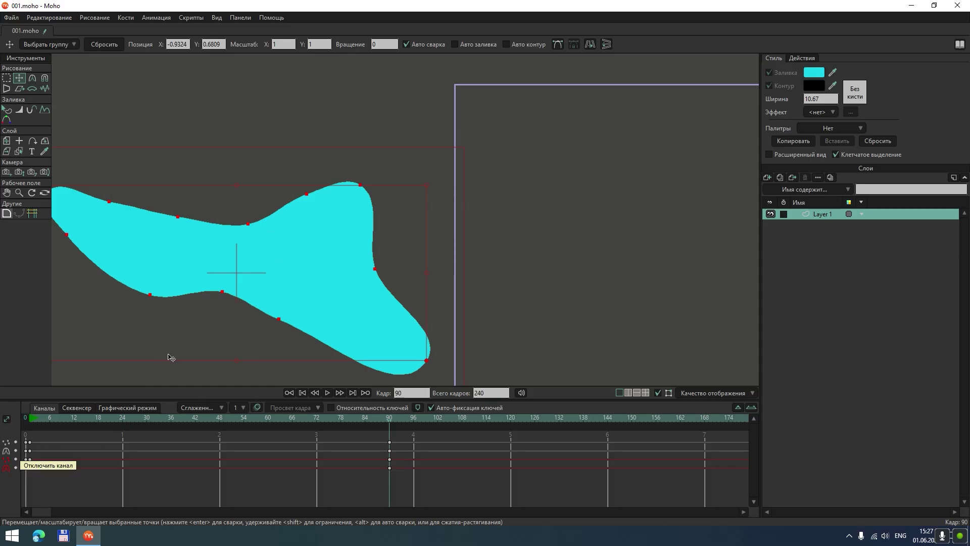
{"action": "scroll", "coordinate": [351, 260], "scroll_direction": "down", "scroll_amount": 4}
{"action": "left_click_drag", "start_coordinate": [349, 293], "coordinate": [359, 258]}
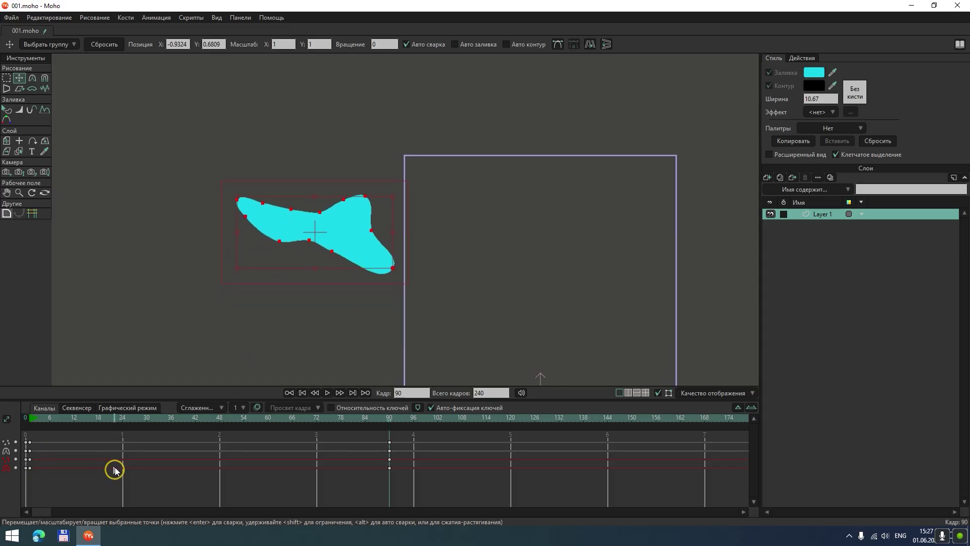
{"action": "scroll", "coordinate": [228, 332], "scroll_direction": "down", "scroll_amount": 1}
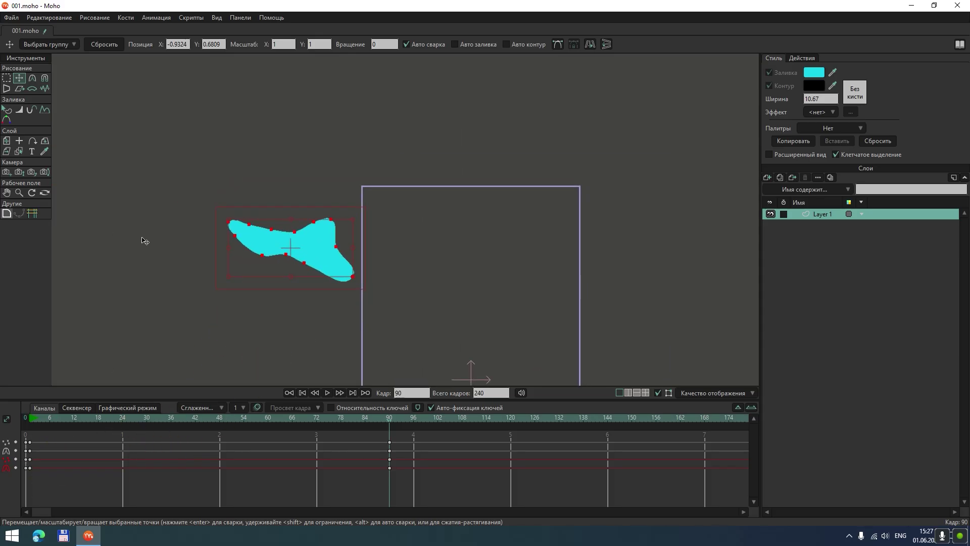
{"action": "scroll", "coordinate": [273, 251], "scroll_direction": "up", "scroll_amount": 3}
{"action": "scroll", "coordinate": [273, 251], "scroll_direction": "up", "scroll_amount": 1}
{"action": "scroll", "coordinate": [259, 249], "scroll_direction": "down", "scroll_amount": 2}
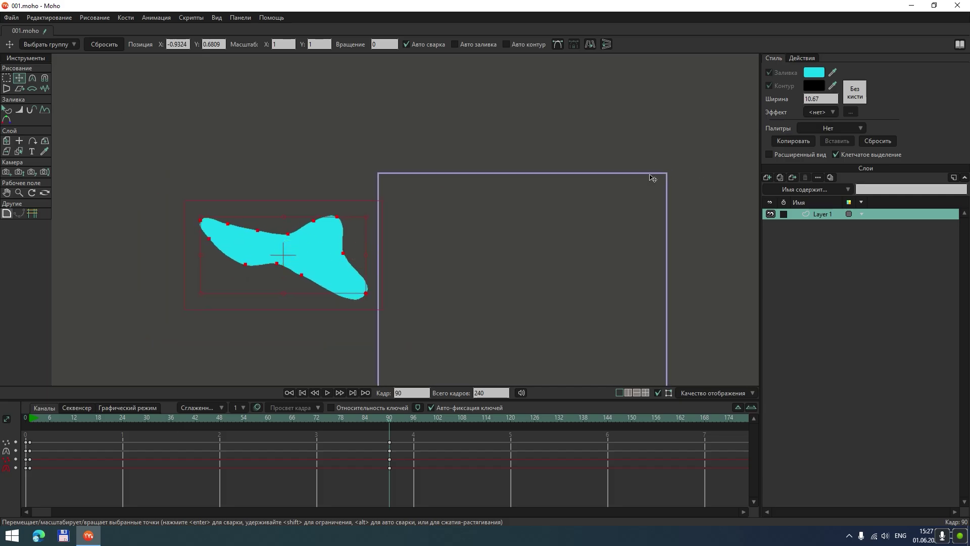
{"action": "left_click_drag", "start_coordinate": [398, 479], "coordinate": [26, 426]}
{"action": "key", "text": "Delete"}
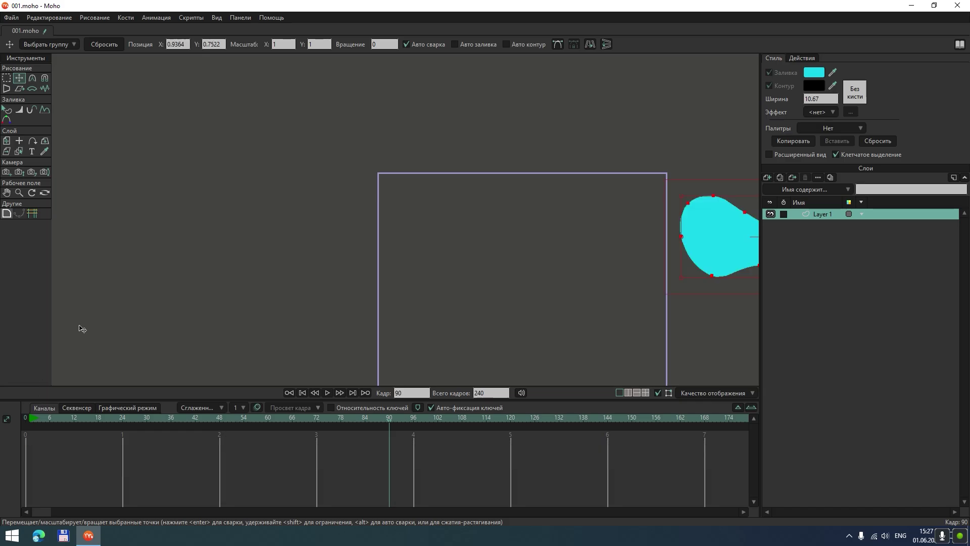
Return to frame 0 and set Layer 1's origin at the middle of the blob.
{"action": "scroll", "coordinate": [461, 271], "scroll_direction": "down", "scroll_amount": 4}
{"action": "scroll", "coordinate": [359, 241], "scroll_direction": "up", "scroll_amount": 4}
{"action": "left_click_drag", "start_coordinate": [522, 276], "coordinate": [399, 258]}
{"action": "scroll", "coordinate": [400, 259], "scroll_direction": "down", "scroll_amount": 4}
{"action": "left_click", "coordinate": [6, 142]}
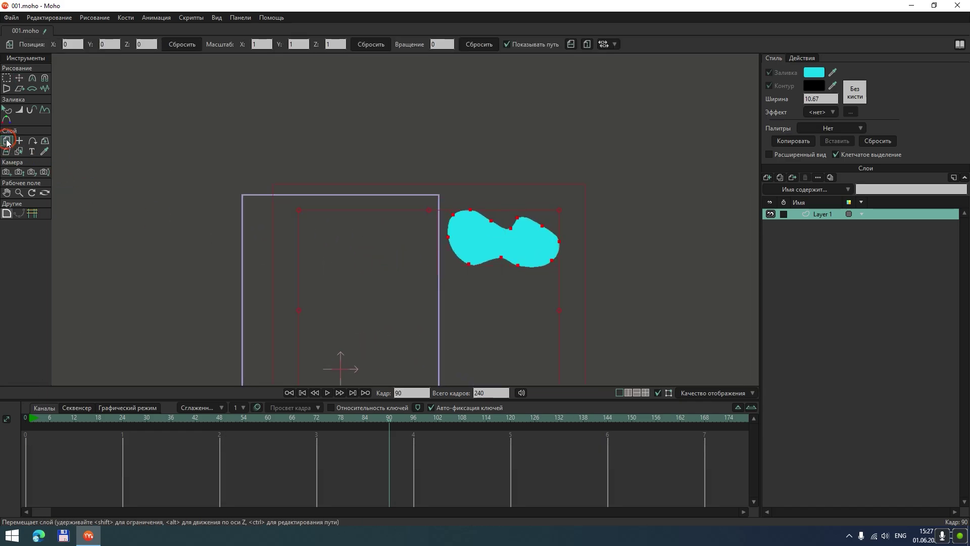
{"action": "left_click", "coordinate": [29, 419]}
{"action": "left_click", "coordinate": [304, 393]}
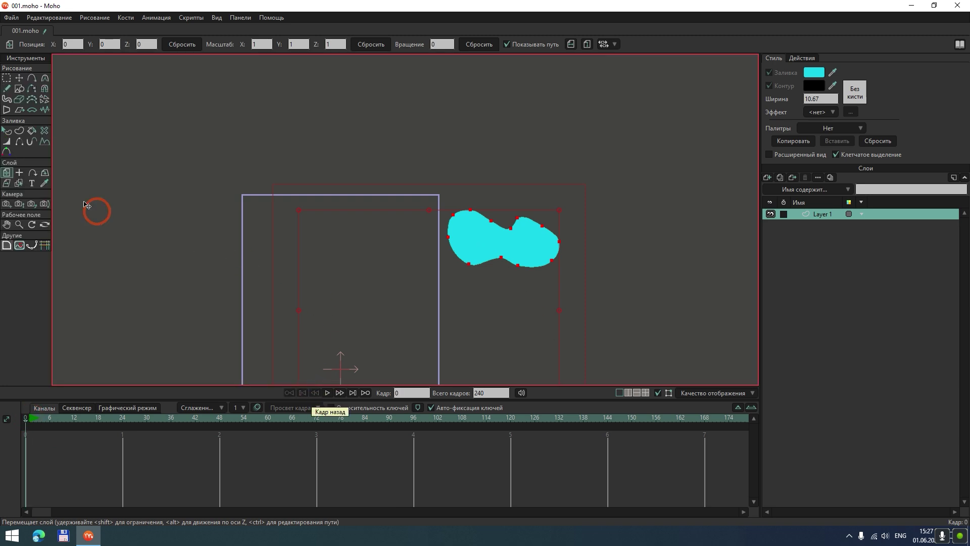
{"action": "left_click", "coordinate": [19, 173]}
{"action": "left_click", "coordinate": [526, 258]}
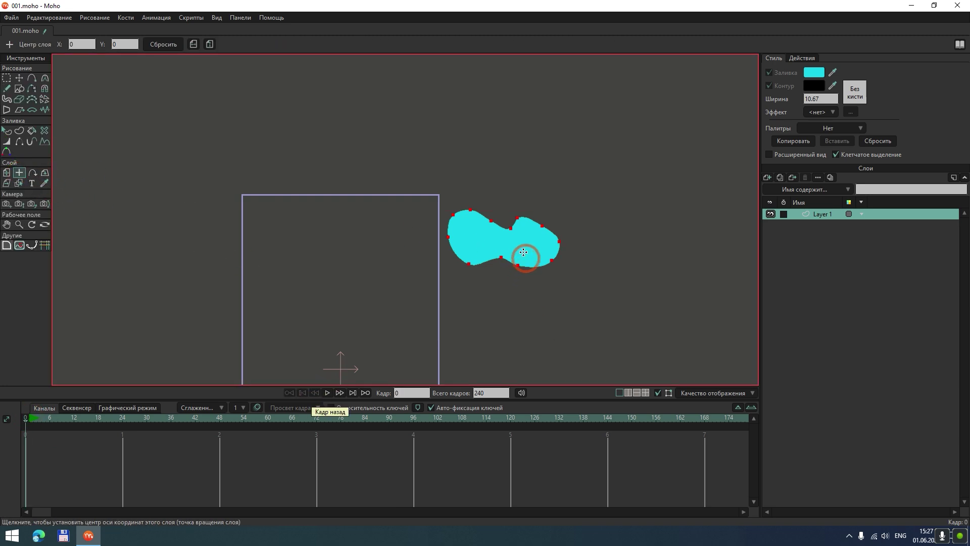
{"action": "left_click", "coordinate": [499, 241]}
Set a layer transform keyframe at frame 1 with the blob in its starting place outside the project frame.
{"action": "left_click", "coordinate": [7, 173]}
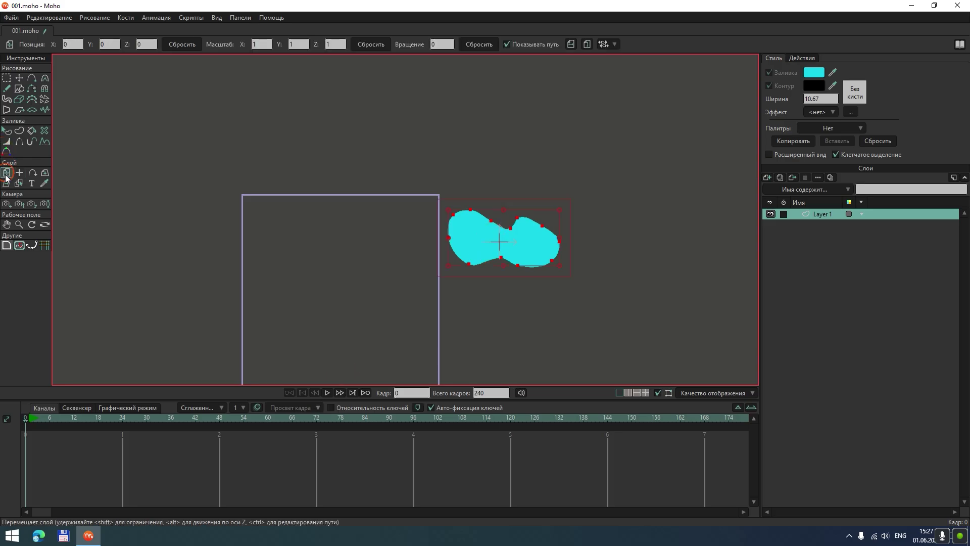
{"action": "left_click", "coordinate": [337, 205]}
{"action": "left_click", "coordinate": [62, 457]}
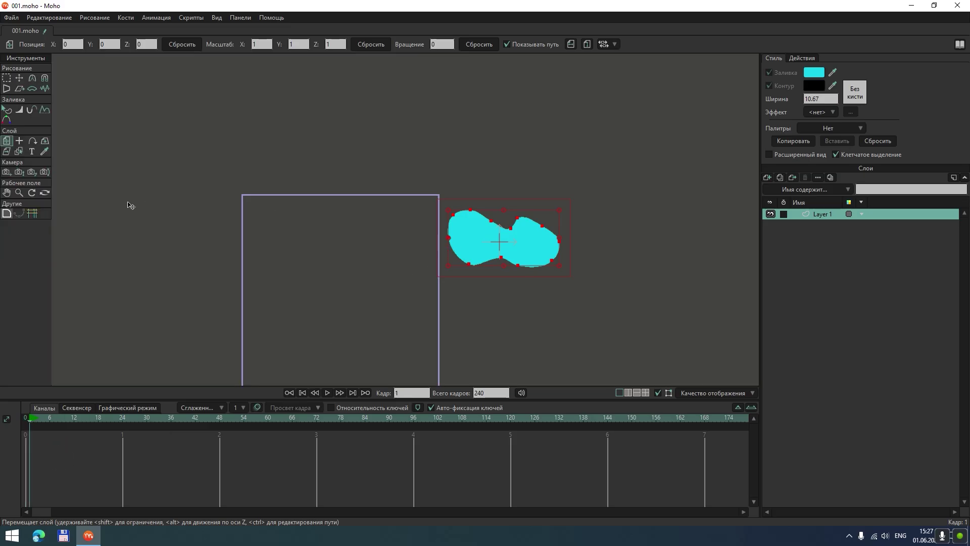
{"action": "scroll", "coordinate": [463, 240], "scroll_direction": "up", "scroll_amount": 3}
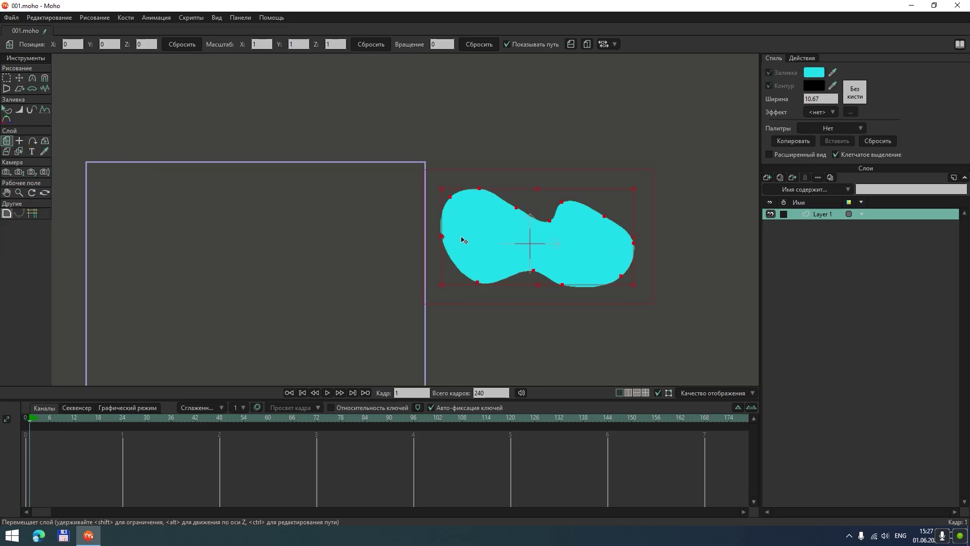
{"action": "scroll", "coordinate": [463, 240], "scroll_direction": "up", "scroll_amount": 2}
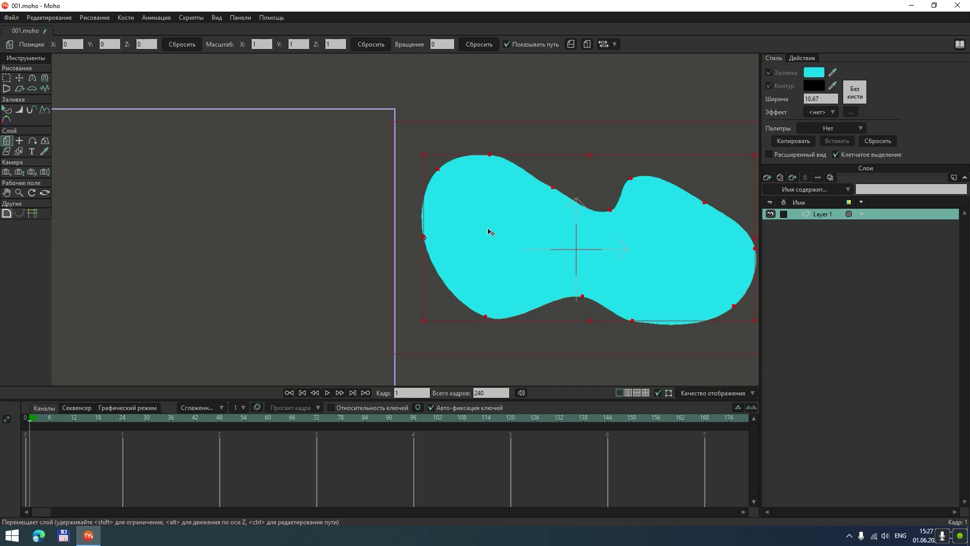
{"action": "left_click", "coordinate": [488, 230]}
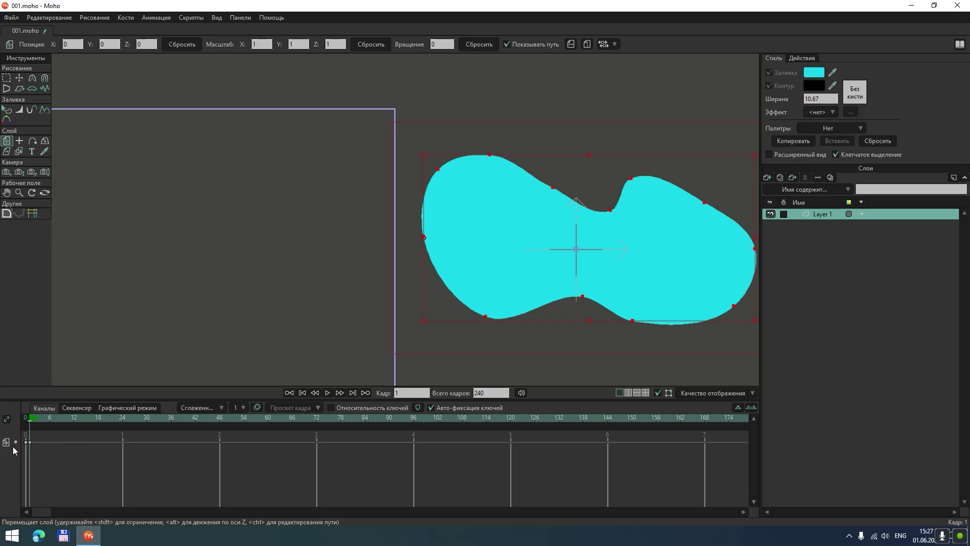
At frame 90, move the layer leftward across the project frame to about X -1.861, Y 0.0231.
{"action": "scroll", "coordinate": [218, 237], "scroll_direction": "down", "scroll_amount": 5}
{"action": "left_click_drag", "start_coordinate": [204, 241], "coordinate": [394, 236]}
{"action": "left_click", "coordinate": [387, 421]}
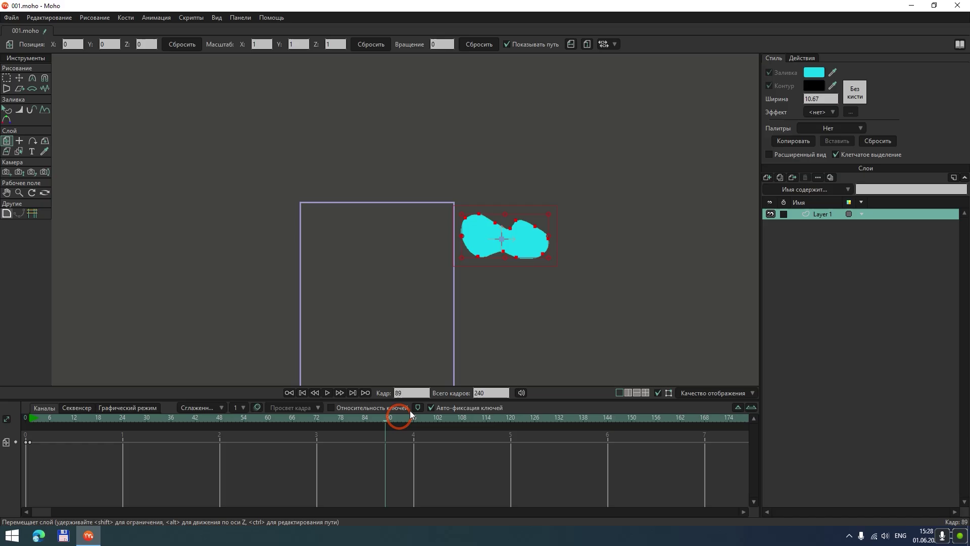
{"action": "scroll", "coordinate": [506, 248], "scroll_direction": "up", "scroll_amount": 2}
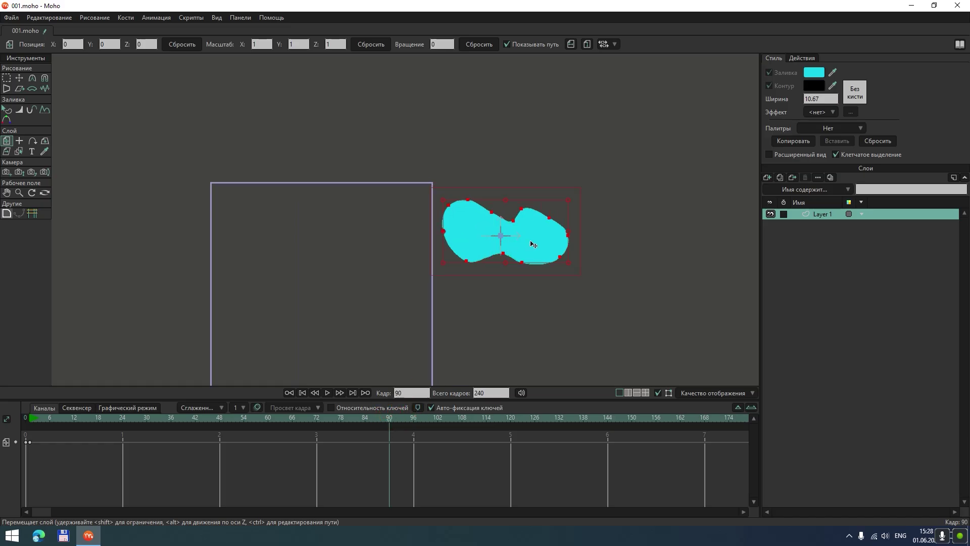
{"action": "left_click_drag", "start_coordinate": [531, 245], "coordinate": [164, 240]}
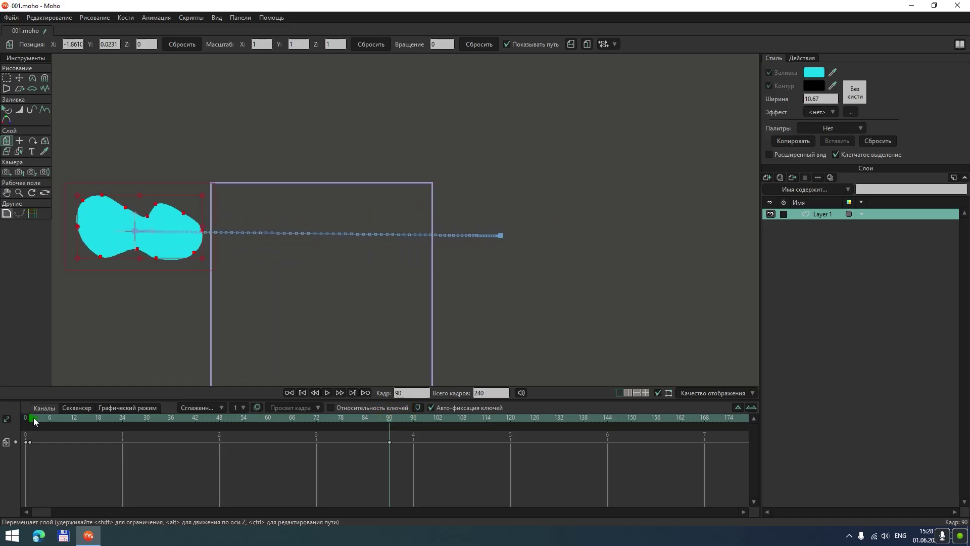
Play the animation from frame 1 and scrub back from frame 90 to review the layer's travel and motion path.
{"action": "mouse_move", "coordinate": [34, 422]}
{"action": "left_mouse_down"}
{"action": "mouse_move", "coordinate": [389, 429]}
{"action": "mouse_move", "coordinate": [33, 427]}
{"action": "left_mouse_up"}
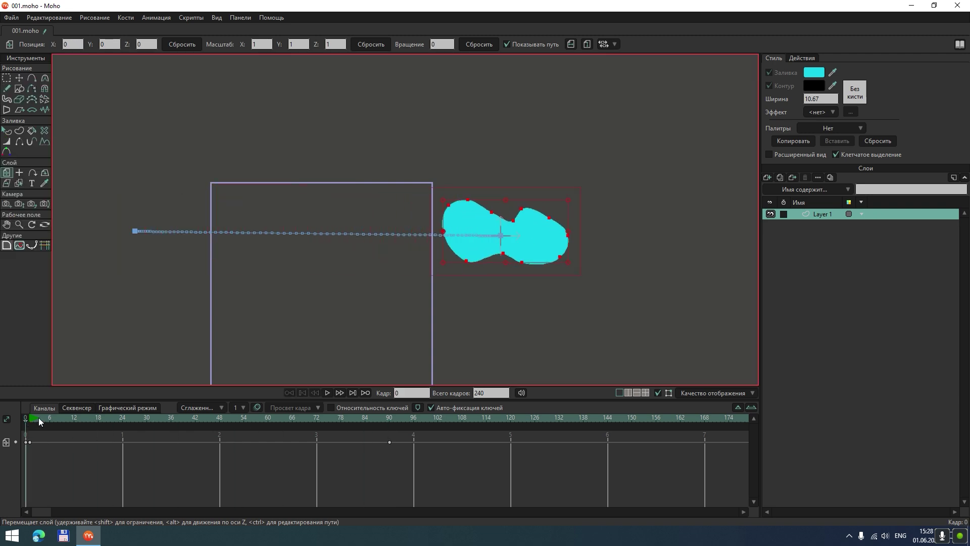
{"action": "scroll", "coordinate": [303, 255], "scroll_direction": "down", "scroll_amount": 2}
{"action": "scroll", "coordinate": [305, 255], "scroll_direction": "up", "scroll_amount": 4}
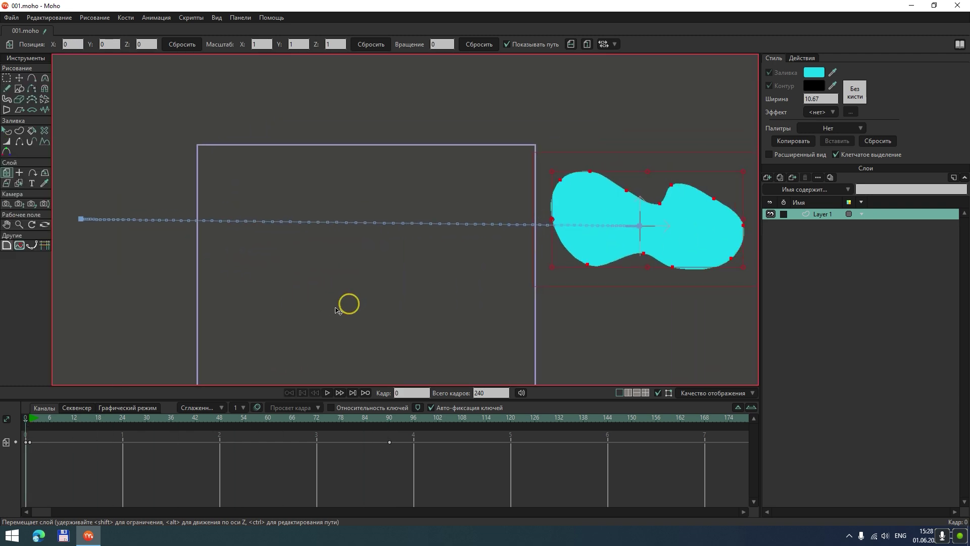
{"action": "scroll", "coordinate": [310, 304], "scroll_direction": "down", "scroll_amount": 2}
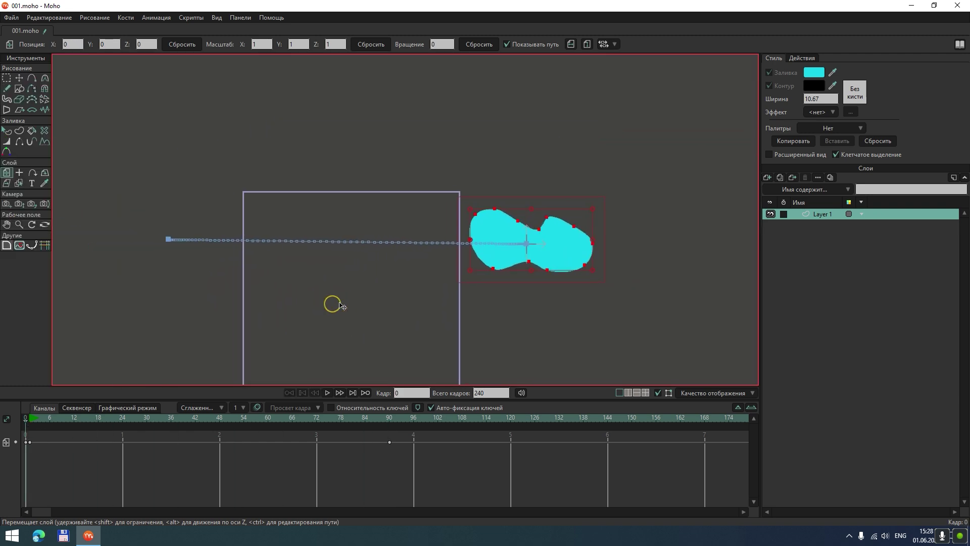
{"action": "left_click", "coordinate": [31, 424]}
{"action": "key", "text": "space"}
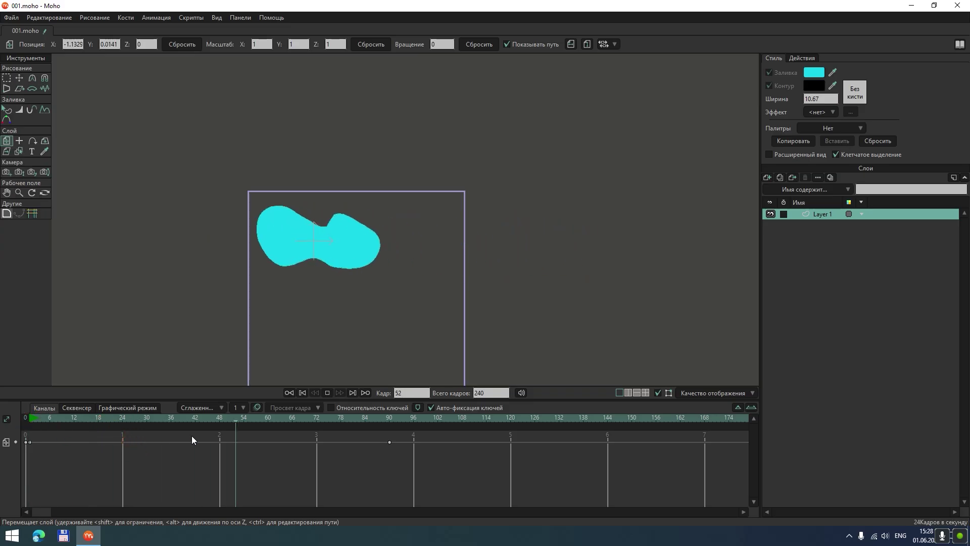
{"action": "key", "text": "space"}
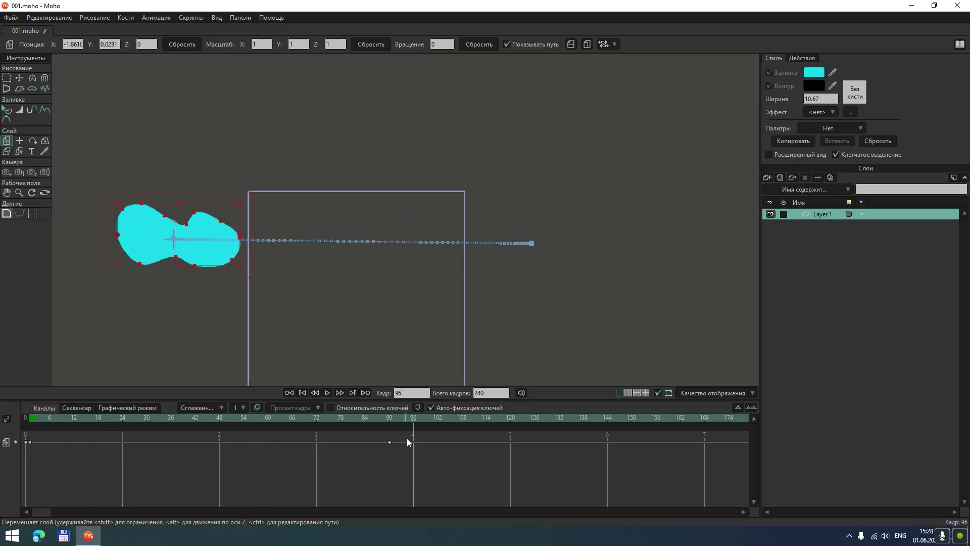
{"action": "left_click_drag", "start_coordinate": [392, 423], "coordinate": [30, 418]}
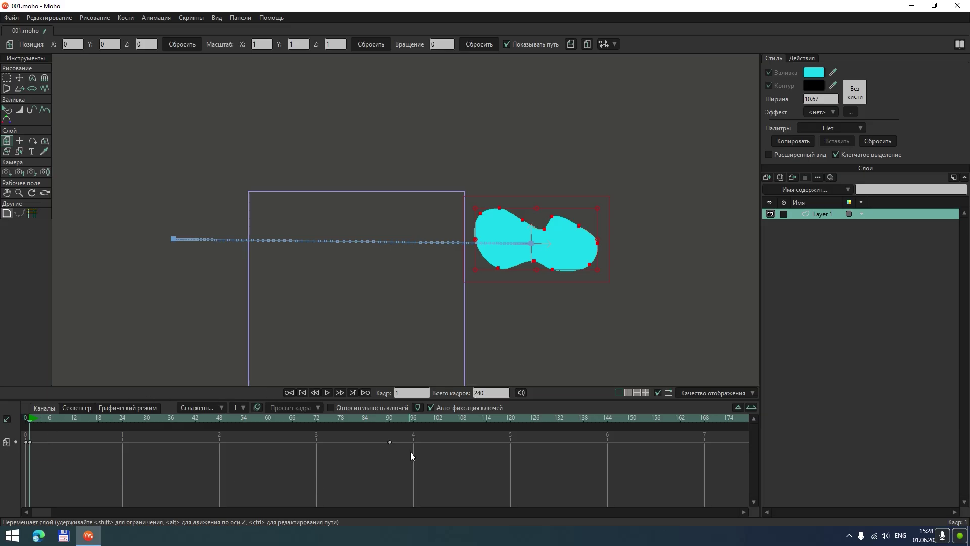
Change the interpolation of the layer keyframes at frames 1 and 90 to linear (Линейный).
{"action": "scroll", "coordinate": [394, 272], "scroll_direction": "up", "scroll_amount": 5}
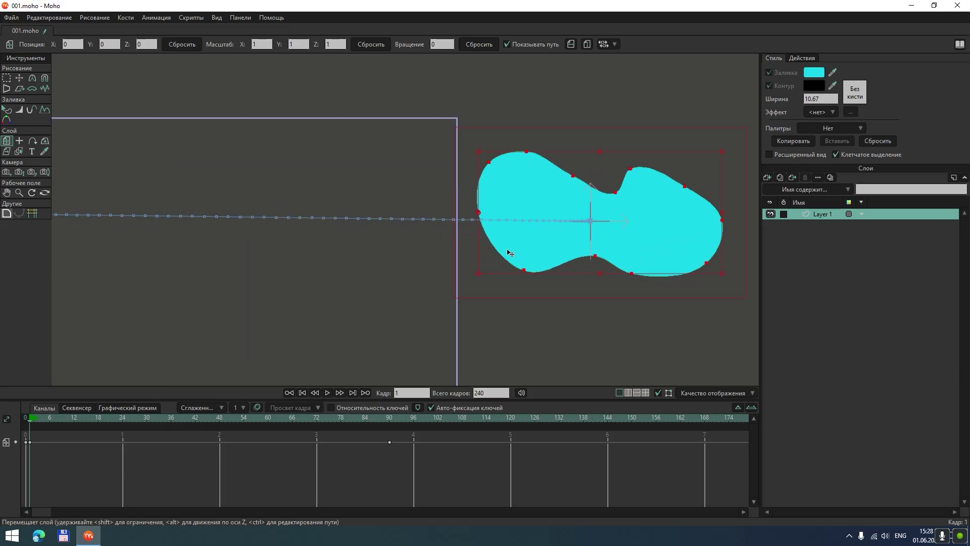
{"action": "scroll", "coordinate": [435, 267], "scroll_direction": "down", "scroll_amount": 3}
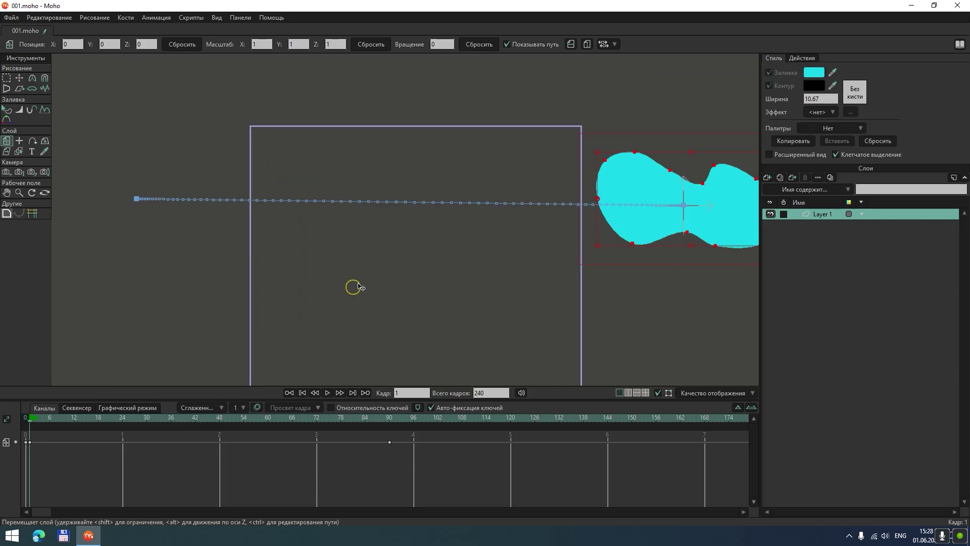
{"action": "right_click", "coordinate": [29, 442]}
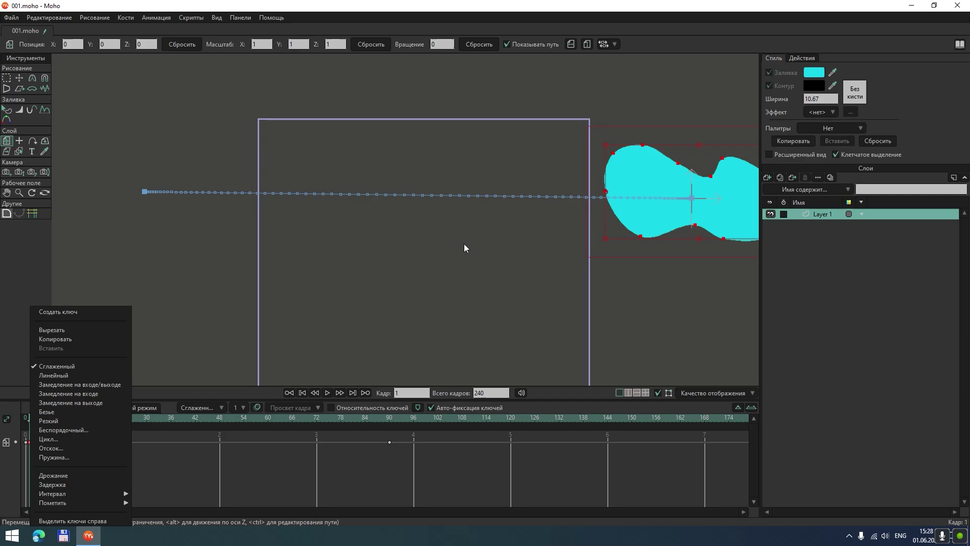
{"action": "left_click", "coordinate": [60, 376]}
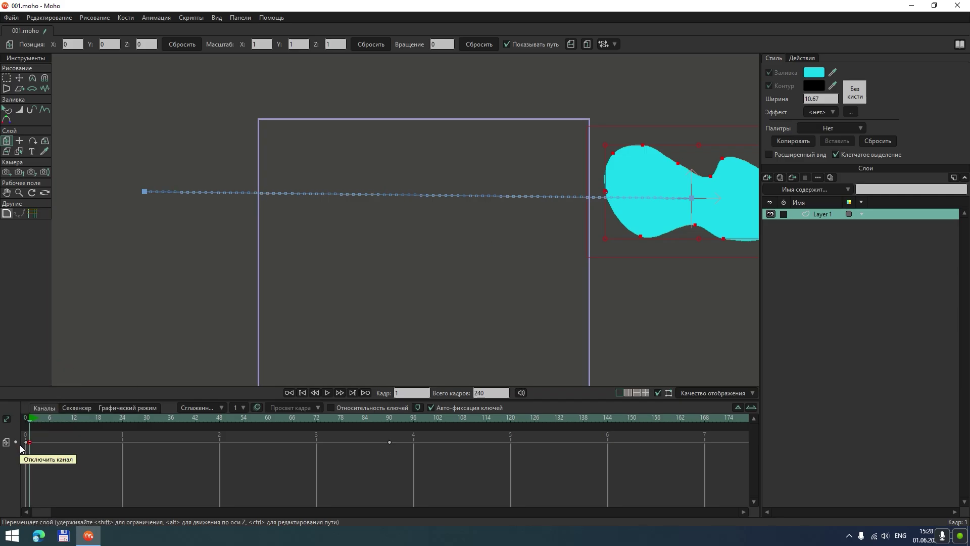
{"action": "left_click", "coordinate": [39, 423]}
{"action": "left_click_drag", "start_coordinate": [39, 425], "coordinate": [390, 424]}
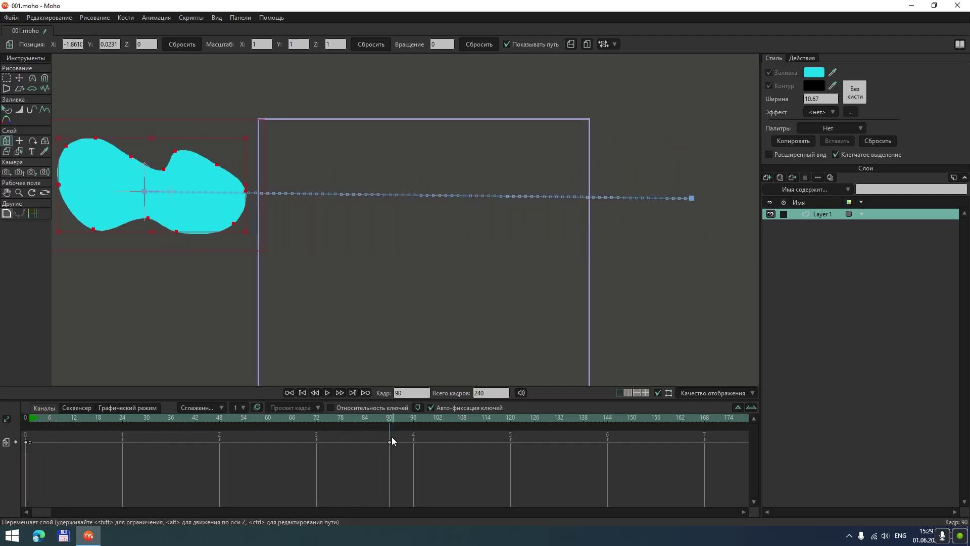
{"action": "right_click", "coordinate": [390, 442]}
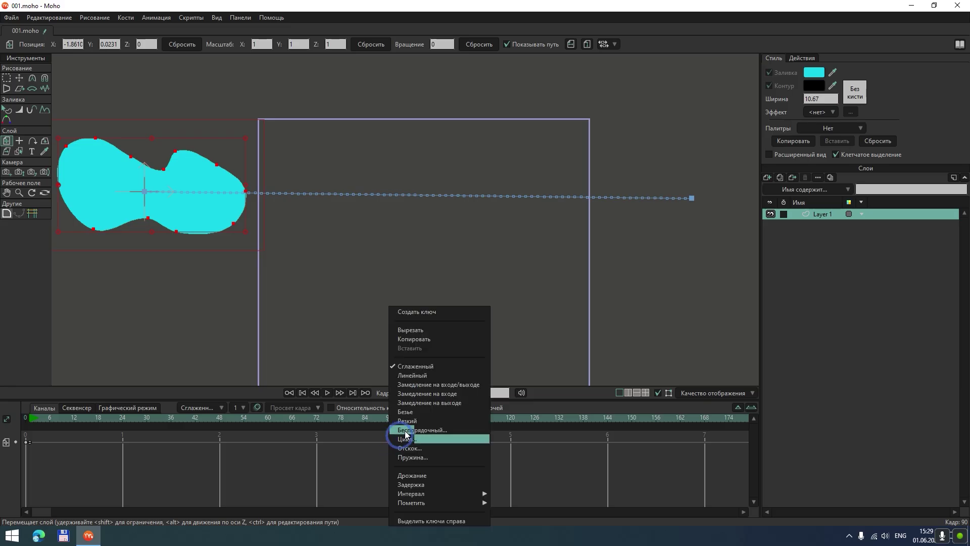
{"action": "left_click", "coordinate": [414, 375]}
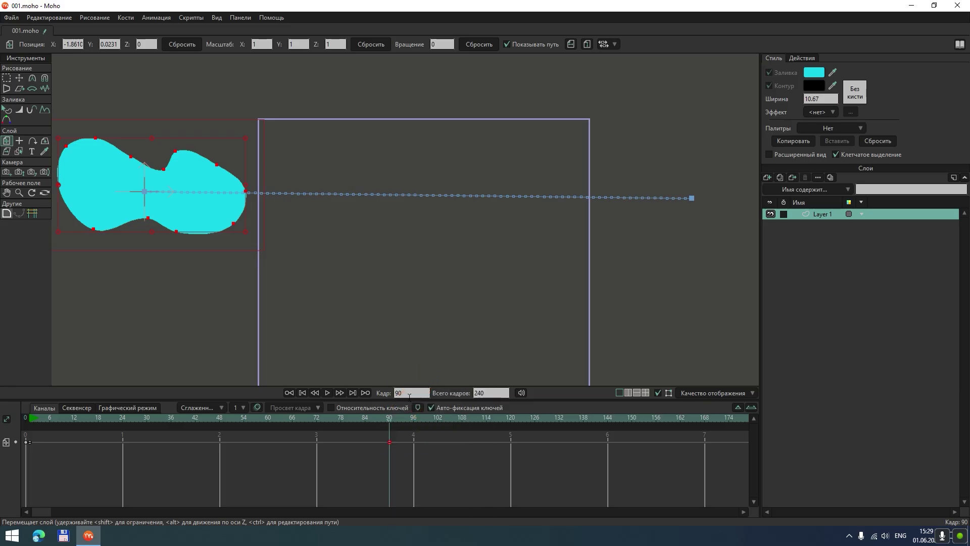
Return to frame 0 and delete all of the layer's transform keyframes from the timeline.
{"action": "left_click", "coordinate": [302, 393]}
{"action": "left_click_drag", "start_coordinate": [500, 465], "coordinate": [5, 428]}
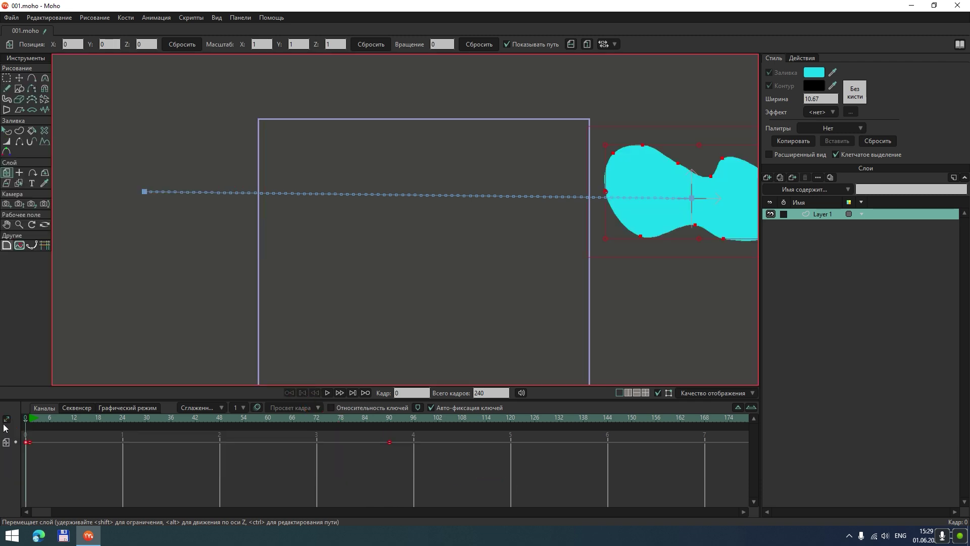
{"action": "key", "text": "Delete"}
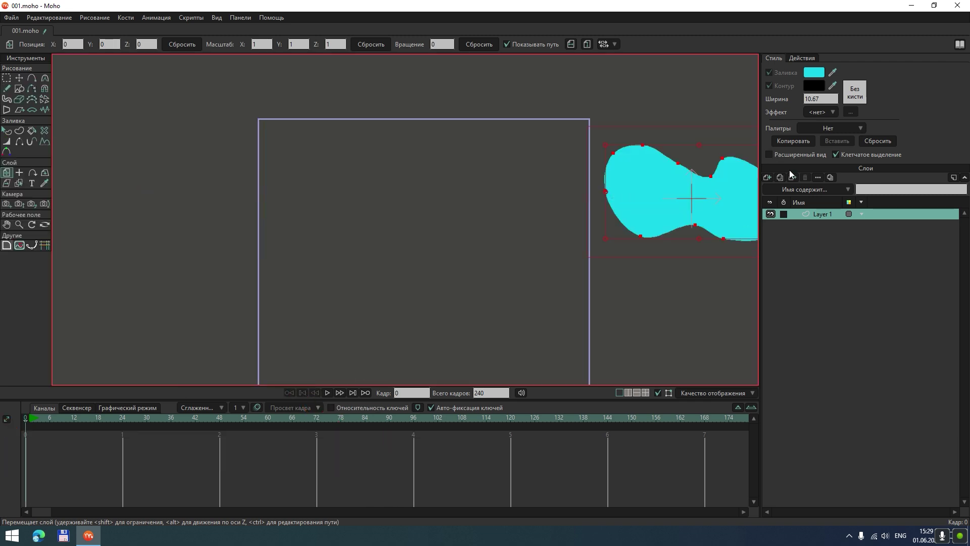
Add a new vector layer and delete Layer 1 with the blob.
{"action": "left_click", "coordinate": [829, 178]}
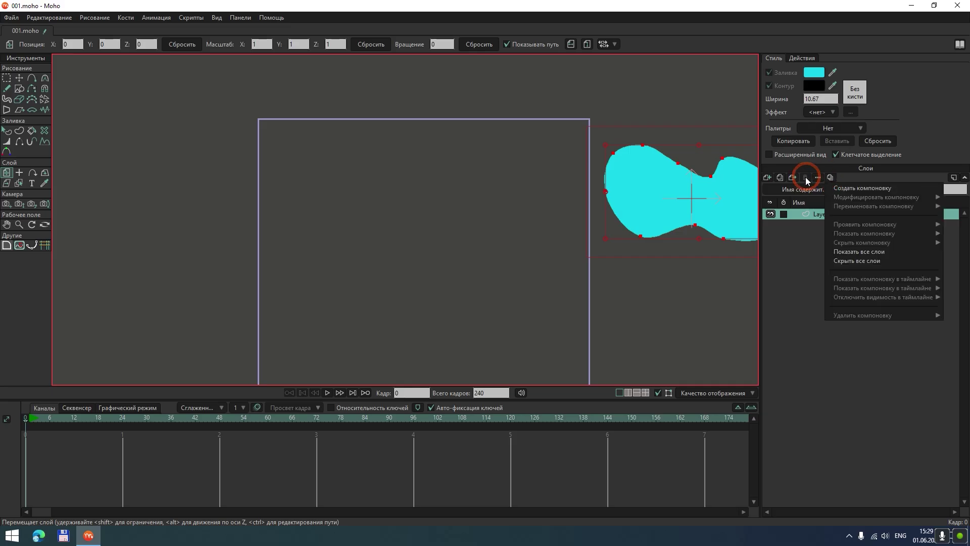
{"action": "left_click", "coordinate": [826, 180]}
{"action": "left_click", "coordinate": [819, 215]}
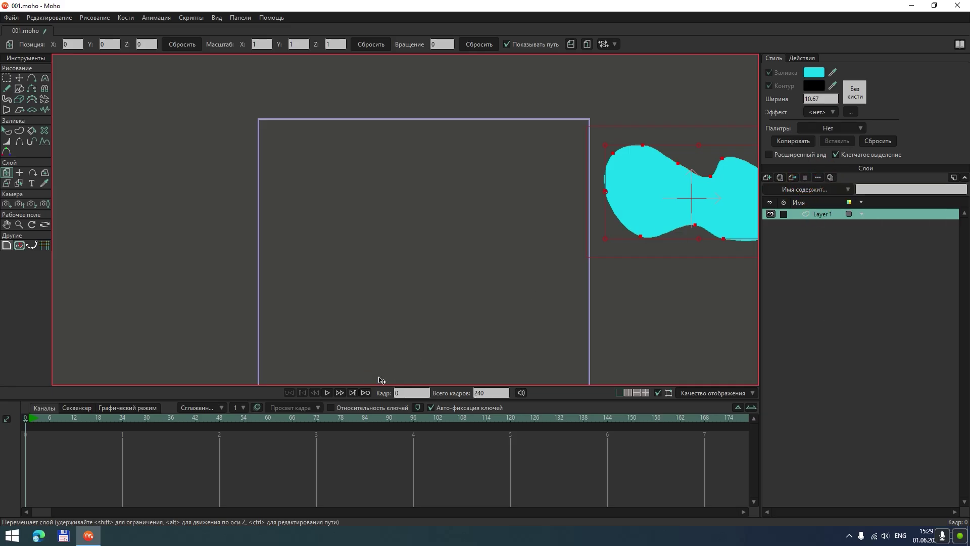
{"action": "left_click", "coordinate": [18, 79]}
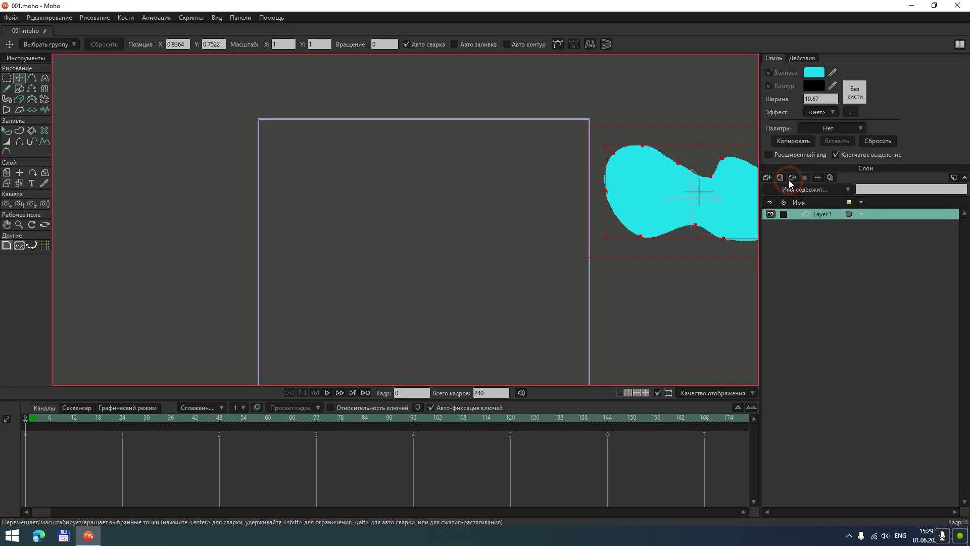
{"action": "left_click", "coordinate": [767, 177]}
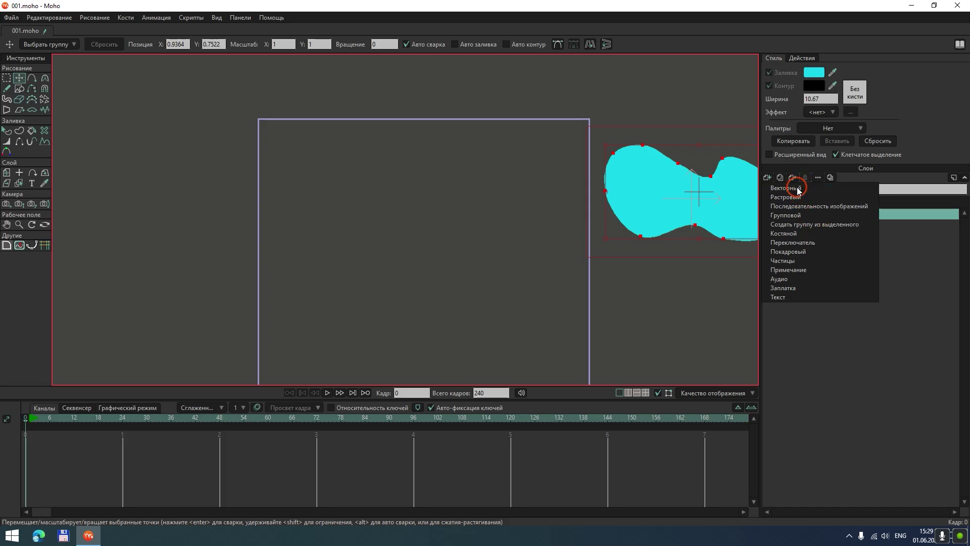
{"action": "left_click", "coordinate": [791, 188]}
{"action": "left_click", "coordinate": [823, 227]}
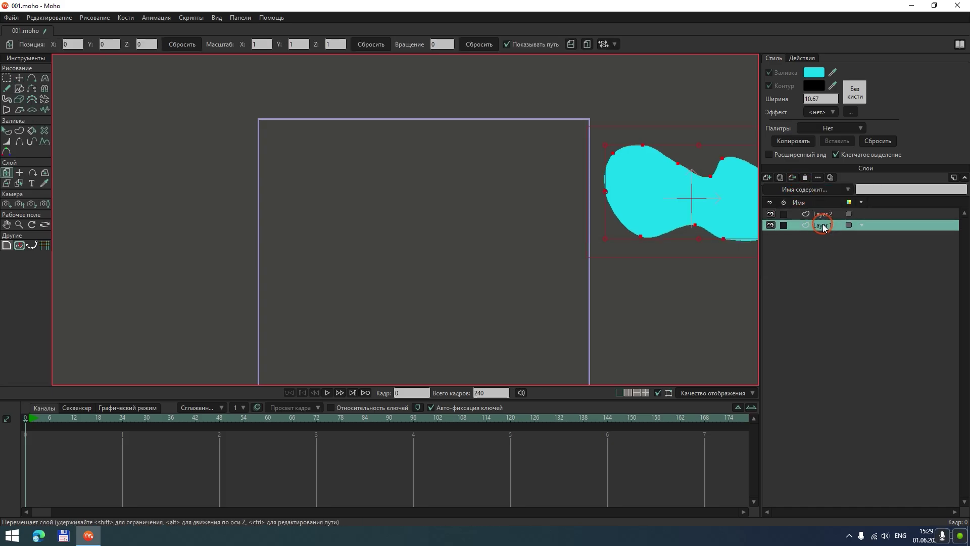
{"action": "left_click", "coordinate": [805, 177]}
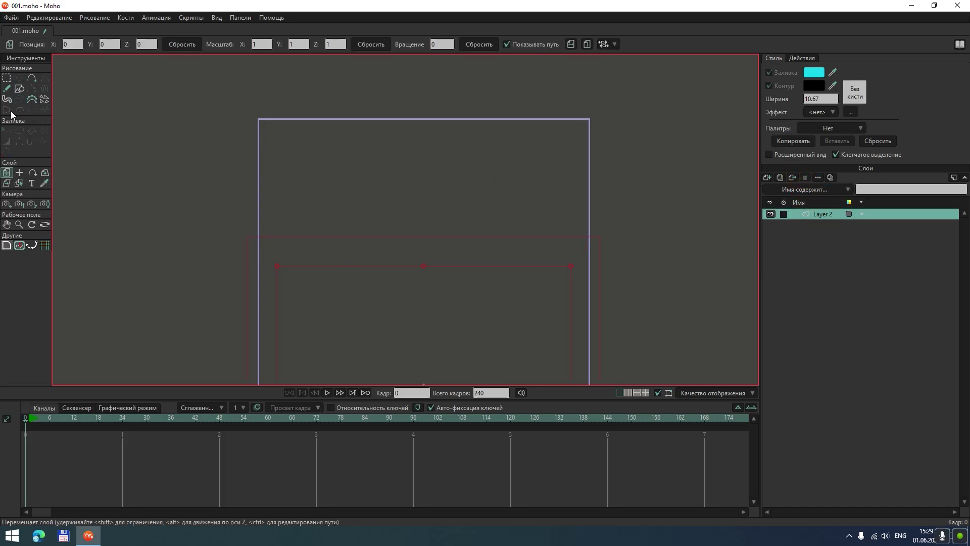
Draw a filled and outlined rectangle on Layer 2 inside the upper part of the project frame.
{"action": "left_click", "coordinate": [19, 89]}
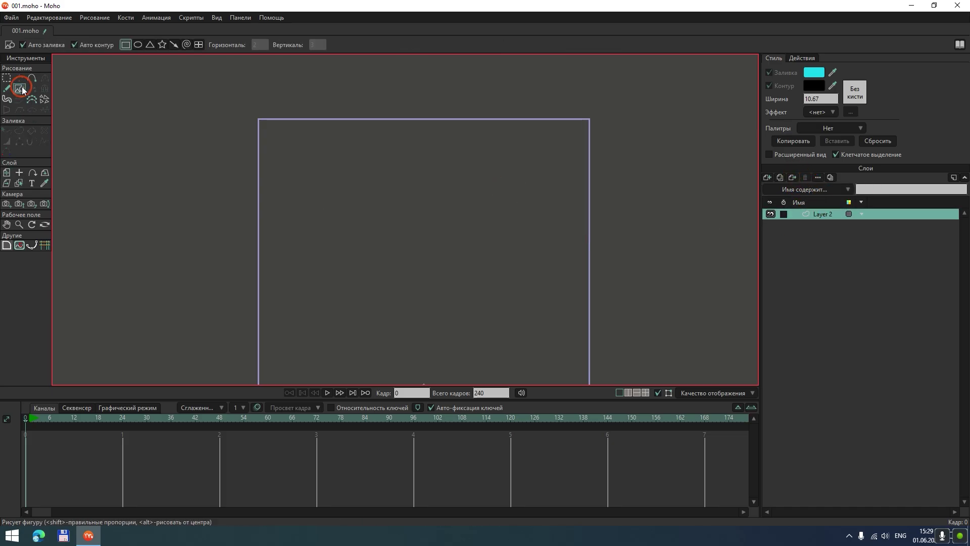
{"action": "left_click", "coordinate": [124, 45]}
{"action": "scroll", "coordinate": [353, 176], "scroll_direction": "up", "scroll_amount": 1}
{"action": "scroll", "coordinate": [349, 183], "scroll_direction": "down", "scroll_amount": 2}
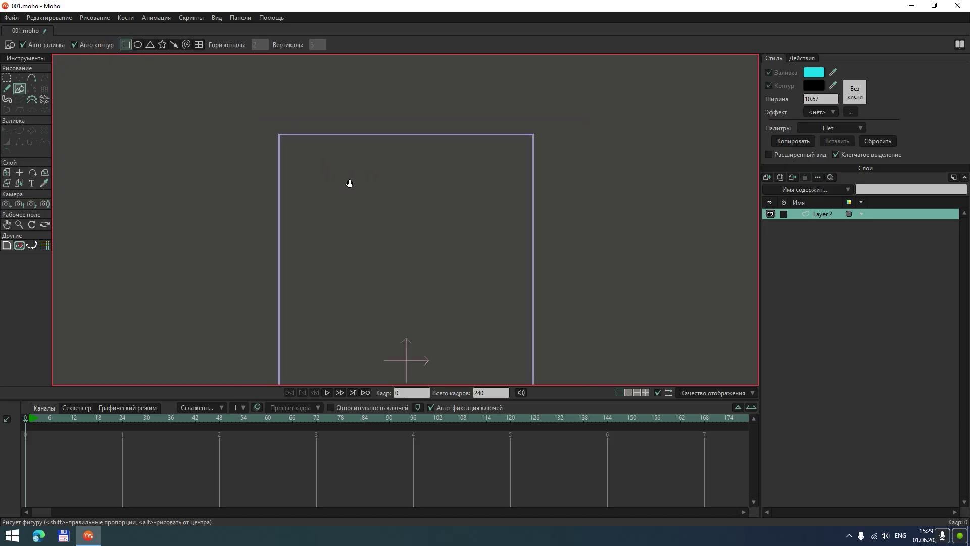
{"action": "left_click_drag", "start_coordinate": [436, 188], "coordinate": [410, 196]}
{"action": "left_click_drag", "start_coordinate": [254, 185], "coordinate": [342, 240]}
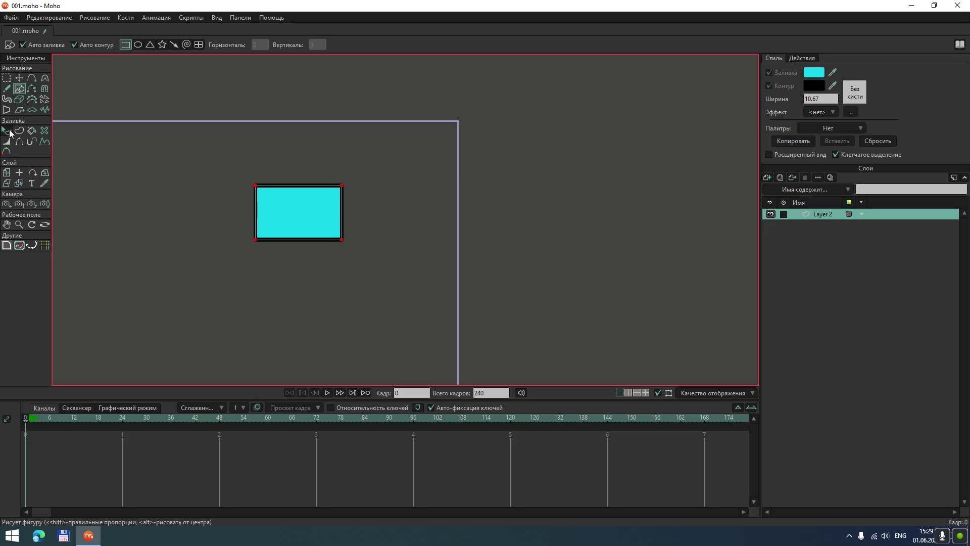
Select the rectangle shape on Layer 2 and move its points outside the frame's upper-right corner, to about X 0.71, Y 0.91.
{"action": "left_click", "coordinate": [7, 131]}
{"action": "left_click", "coordinate": [312, 210]}
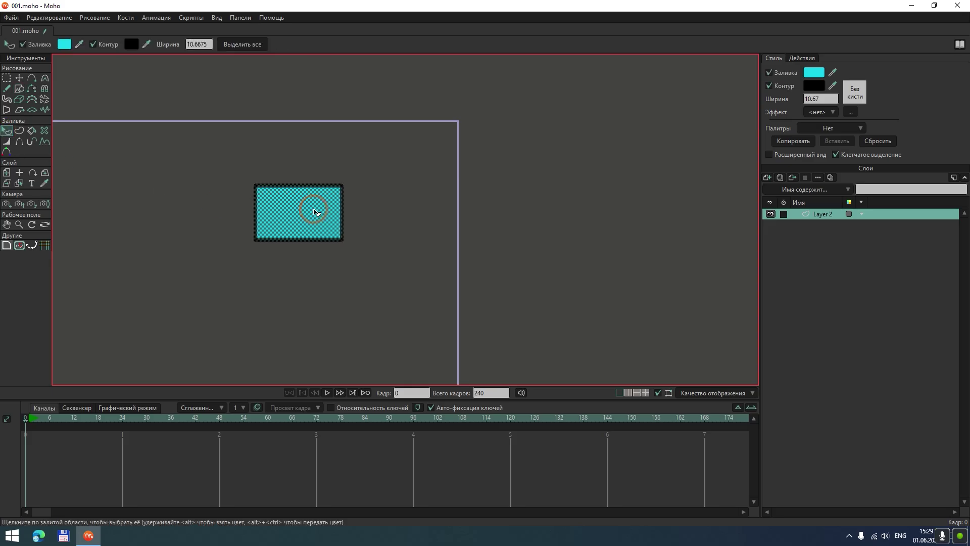
{"action": "left_click", "coordinate": [19, 78]}
{"action": "left_click_drag", "start_coordinate": [282, 214], "coordinate": [502, 159]}
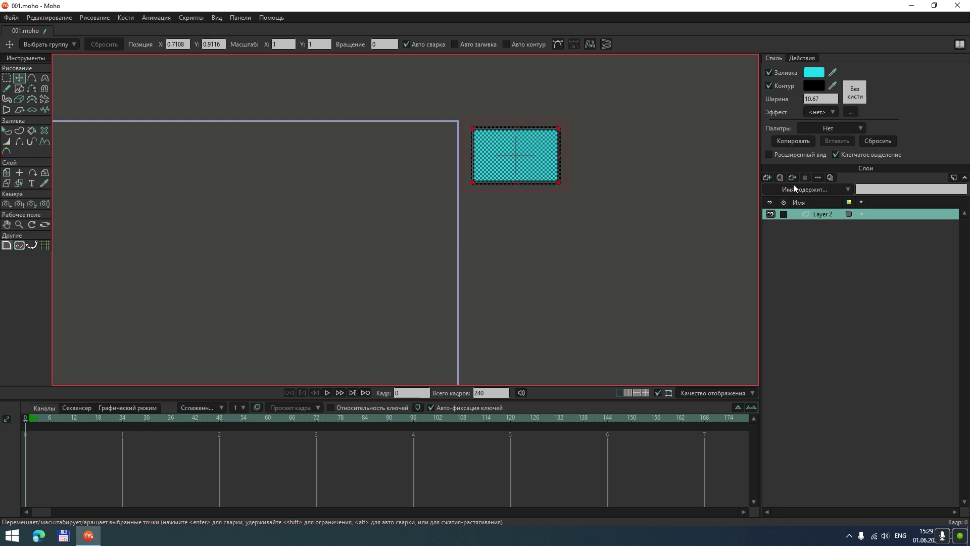
Duplicate Layer 2, hide the original layer, and set the copy's origin at the centre of its rectangle.
{"action": "left_click", "coordinate": [779, 178]}
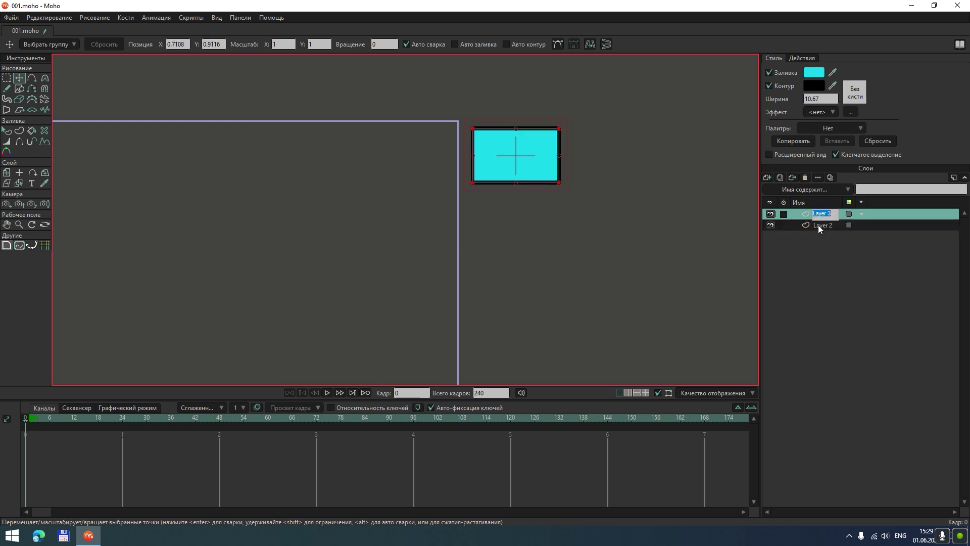
{"action": "left_click", "coordinate": [771, 225]}
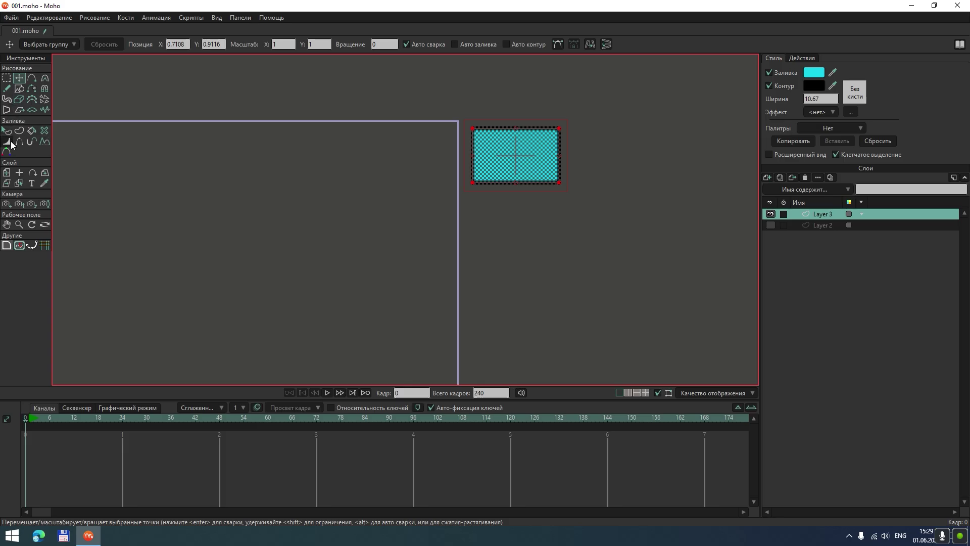
{"action": "left_click", "coordinate": [9, 173]}
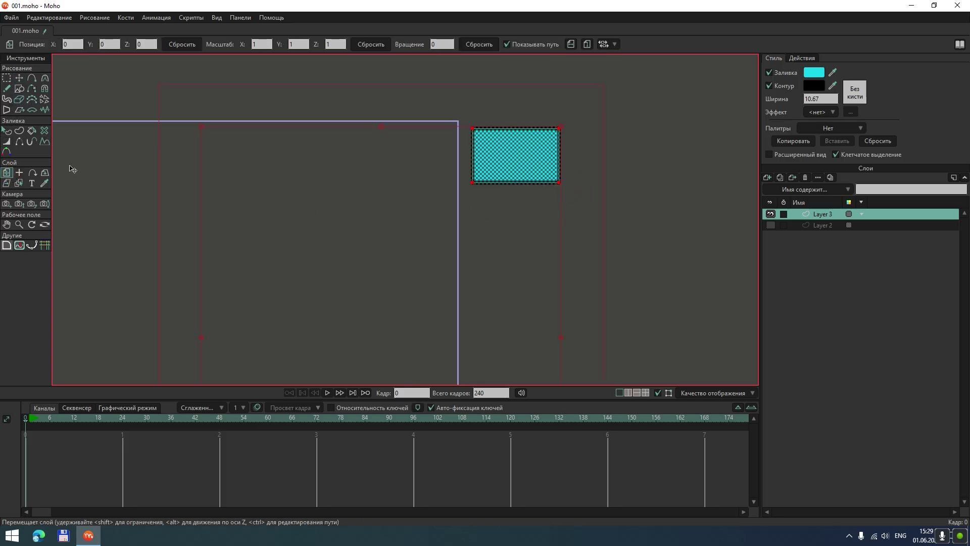
{"action": "left_click", "coordinate": [20, 174]}
{"action": "left_click", "coordinate": [513, 156]}
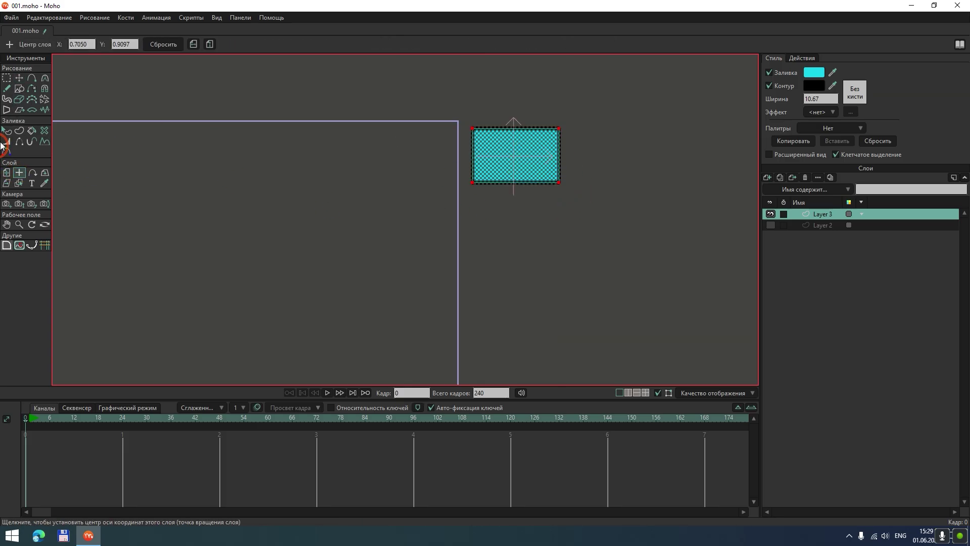
Move Layer 3 straight down to about Y -0.20 and make Layer 2 visible again.
{"action": "left_click", "coordinate": [9, 174]}
{"action": "left_click_drag", "start_coordinate": [511, 157], "coordinate": [512, 235]}
{"action": "left_click", "coordinate": [772, 225]}
{"action": "left_click", "coordinate": [586, 226]}
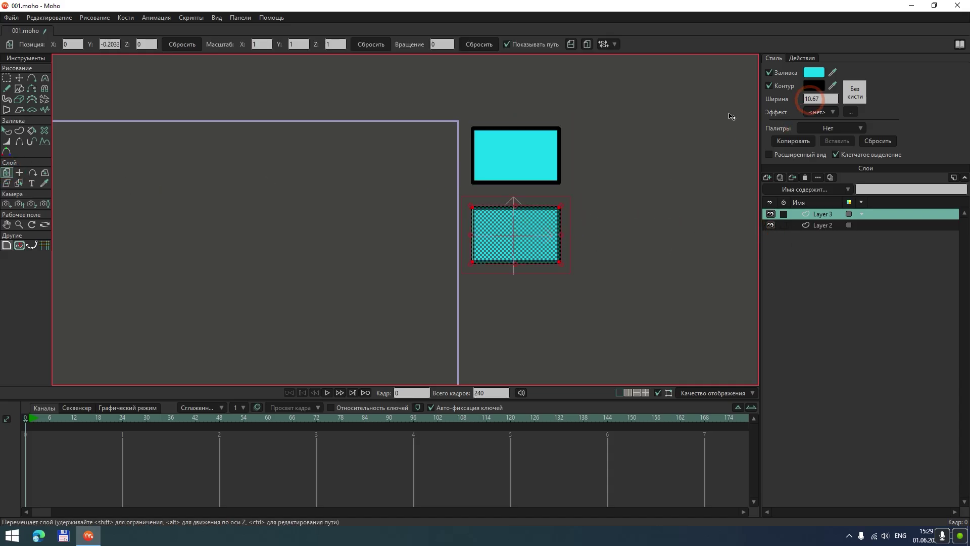
Change the fill of the rectangle on Layer 3 to bright green (#3CFF00).
{"action": "left_click", "coordinate": [6, 131]}
{"action": "left_click", "coordinate": [535, 219]}
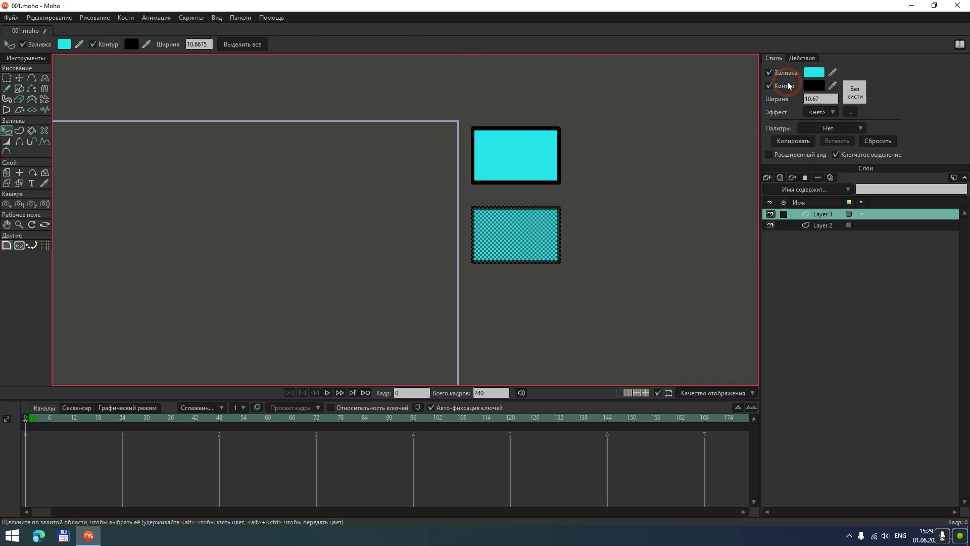
{"action": "left_click", "coordinate": [802, 99]}
{"action": "left_click", "coordinate": [814, 72]}
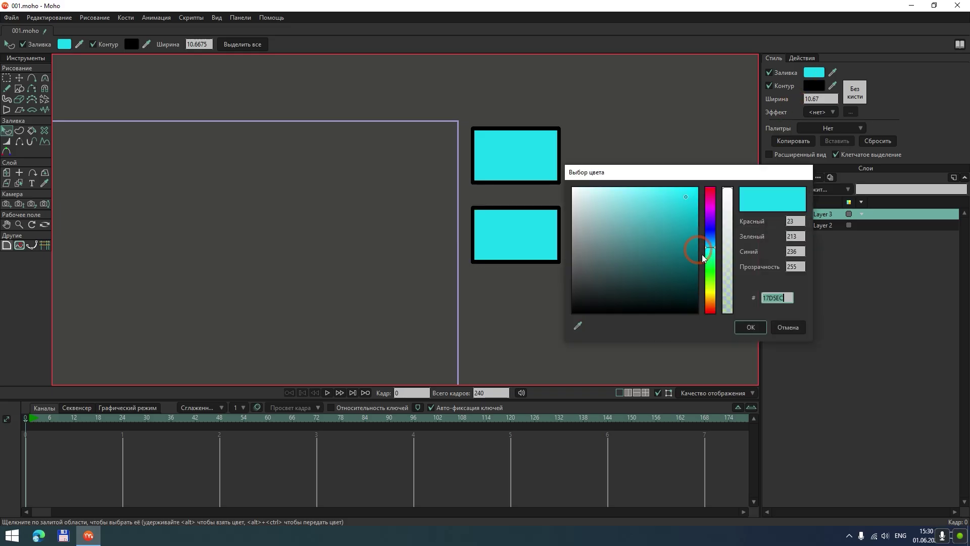
{"action": "left_click", "coordinate": [710, 276]}
{"action": "left_click", "coordinate": [692, 208]}
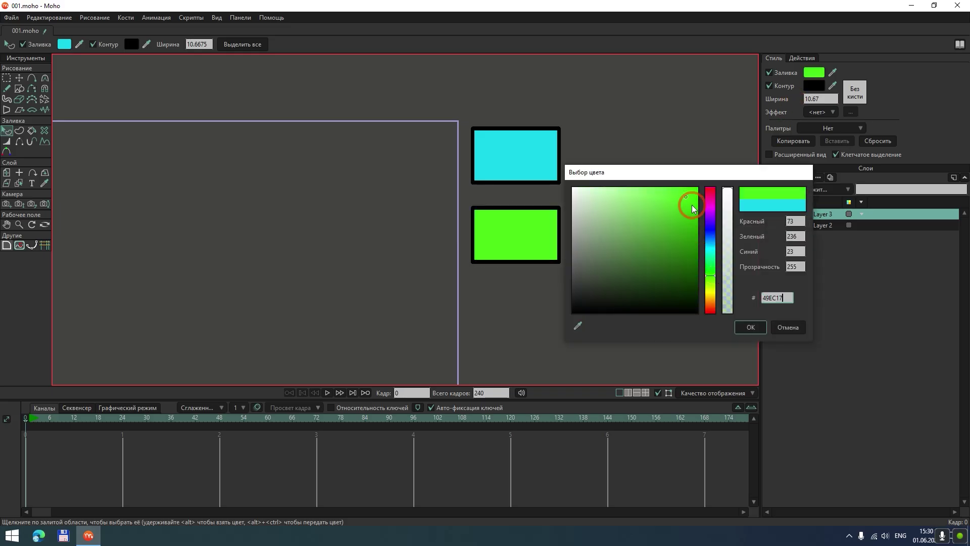
{"action": "left_click", "coordinate": [750, 327]}
{"action": "left_click", "coordinate": [669, 281]}
Duplicate Layer 3 and move the copy down to about Y -0.41, below the green rectangle.
{"action": "left_click", "coordinate": [778, 179]}
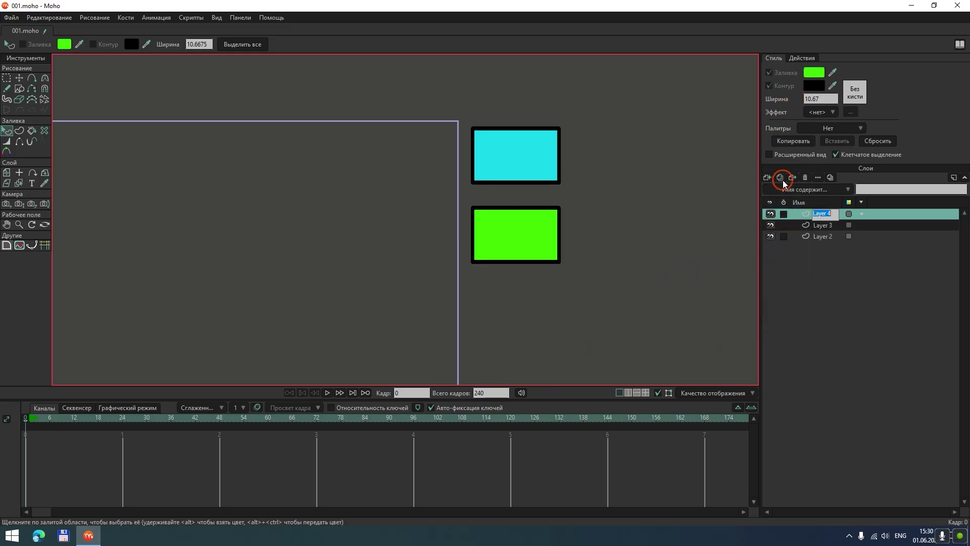
{"action": "left_click", "coordinate": [6, 173]}
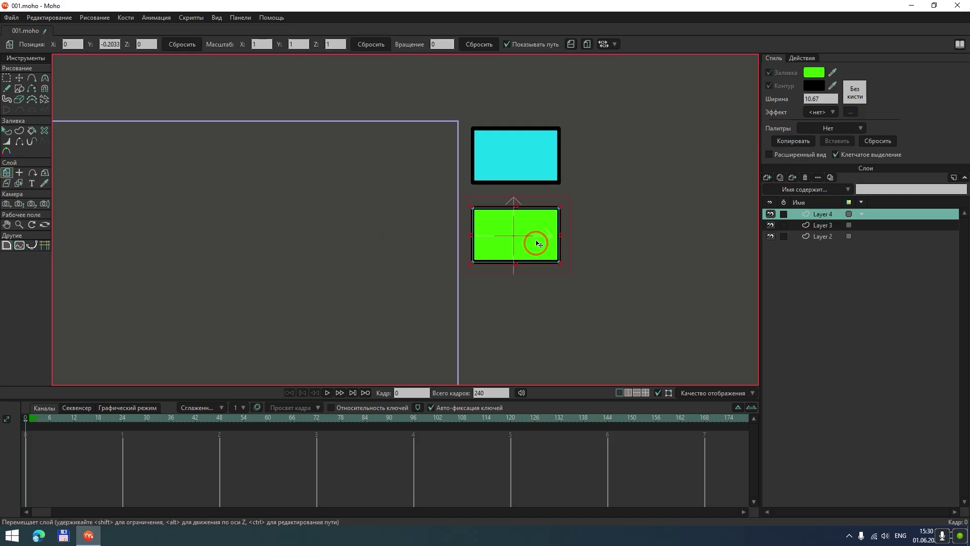
{"action": "left_click_drag", "start_coordinate": [530, 239], "coordinate": [513, 322]}
Change the fill of the rectangle on Layer 4 to red (#FF0006).
{"action": "left_click", "coordinate": [7, 131]}
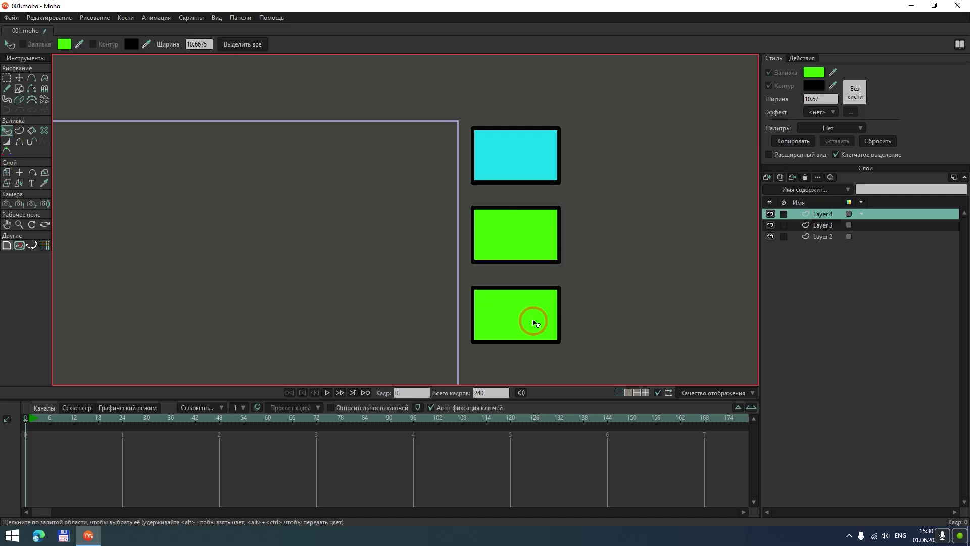
{"action": "left_click", "coordinate": [530, 321]}
{"action": "left_click", "coordinate": [814, 73]}
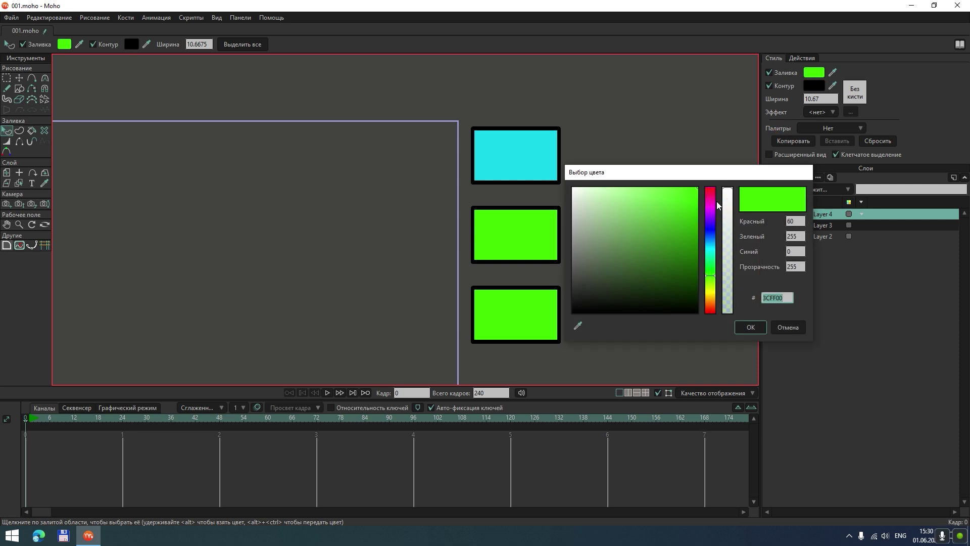
{"action": "left_click", "coordinate": [710, 188]}
{"action": "left_click", "coordinate": [751, 328]}
{"action": "left_click", "coordinate": [724, 293]}
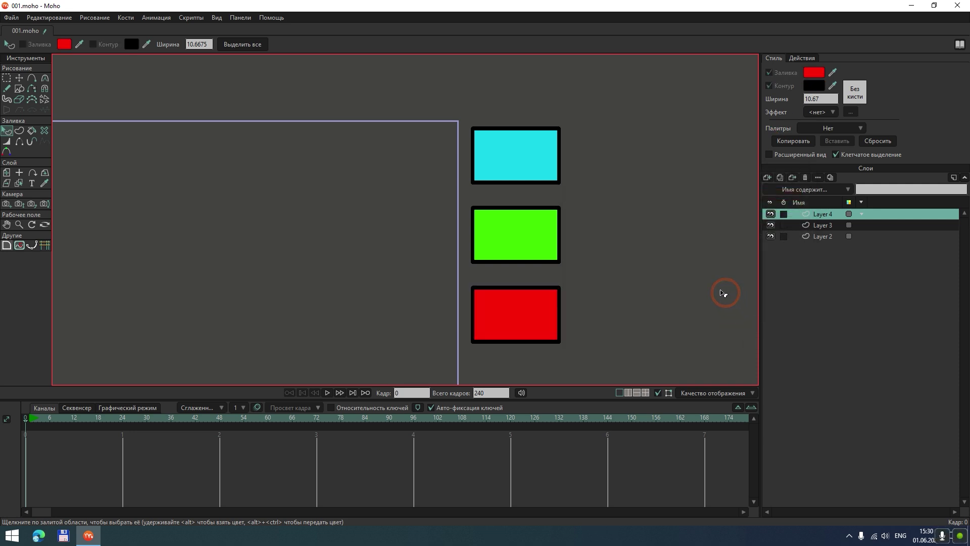
Duplicate Layer 4 and move the copy straight down below the red rectangle as the fourth in the column.
{"action": "scroll", "coordinate": [564, 210], "scroll_direction": "down", "scroll_amount": 2}
{"action": "scroll", "coordinate": [564, 209], "scroll_direction": "up", "scroll_amount": 2}
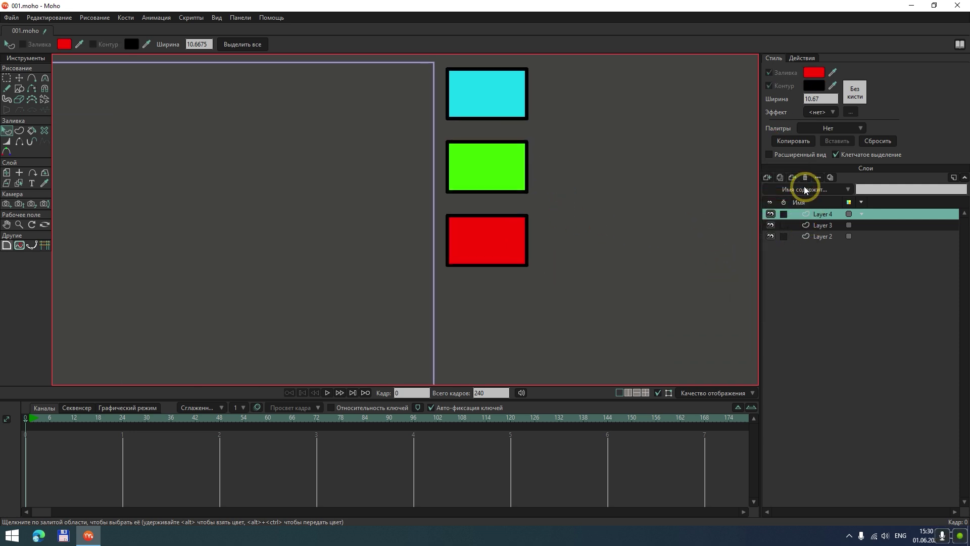
{"action": "left_click", "coordinate": [792, 177]}
{"action": "left_click", "coordinate": [114, 127]}
{"action": "left_click", "coordinate": [6, 172]}
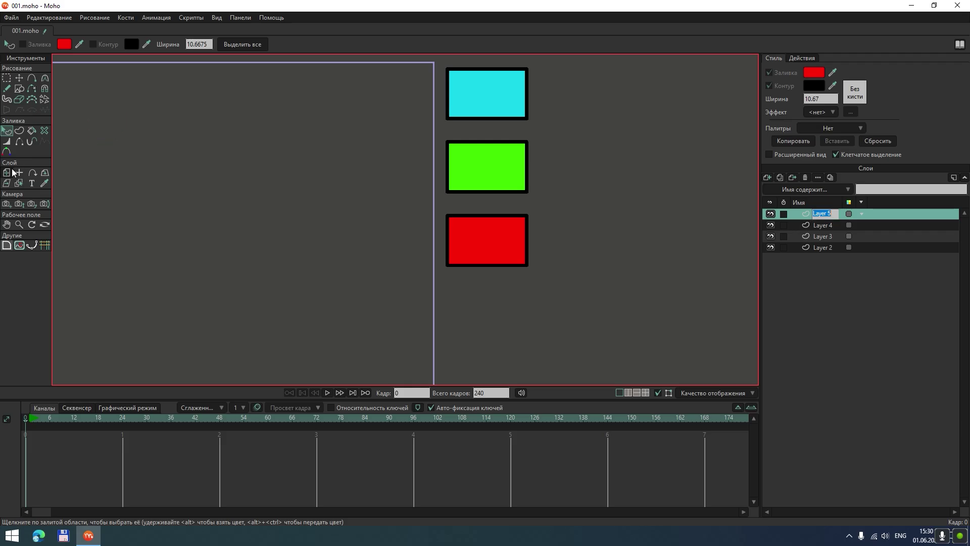
{"action": "left_click", "coordinate": [384, 235]}
{"action": "left_click_drag", "start_coordinate": [486, 242], "coordinate": [489, 313]}
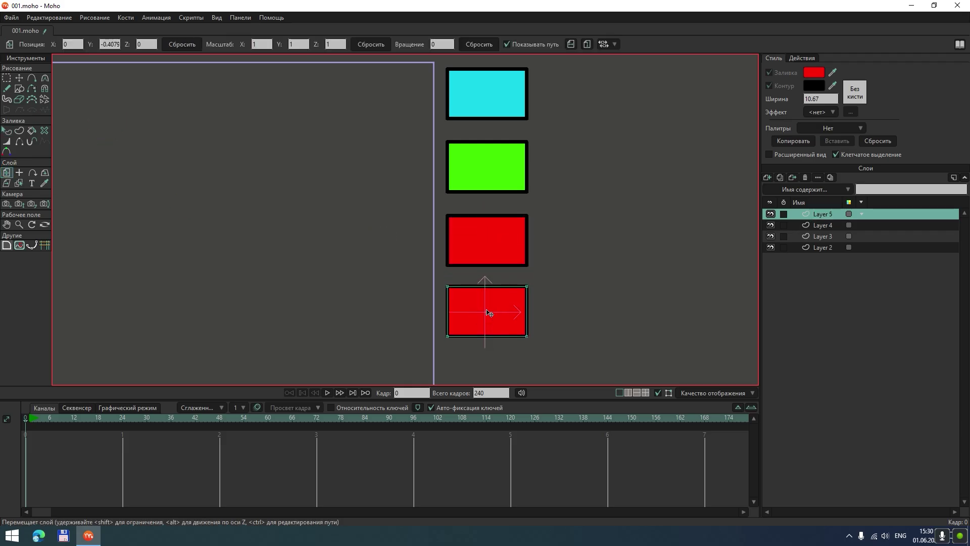
Change the fill of the rectangle on Layer 5 to yellow (#FAE606).
{"action": "left_click", "coordinate": [7, 130]}
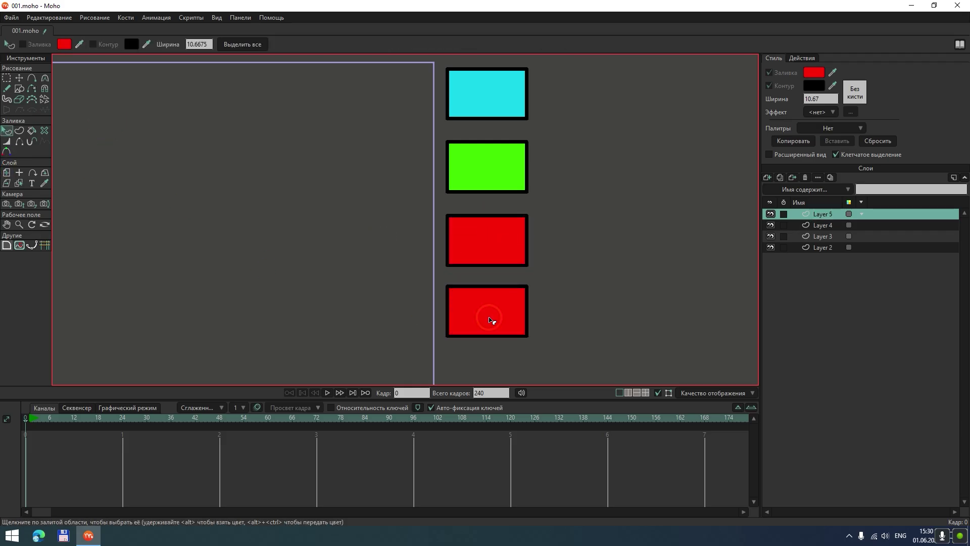
{"action": "left_click", "coordinate": [493, 319]}
{"action": "left_click", "coordinate": [810, 80]}
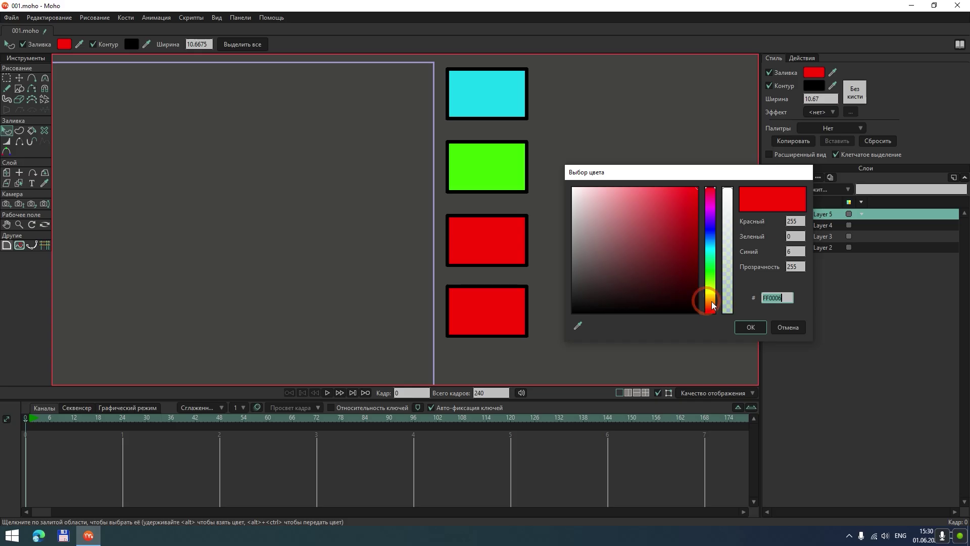
{"action": "left_click", "coordinate": [709, 294]}
{"action": "left_click", "coordinate": [739, 326]}
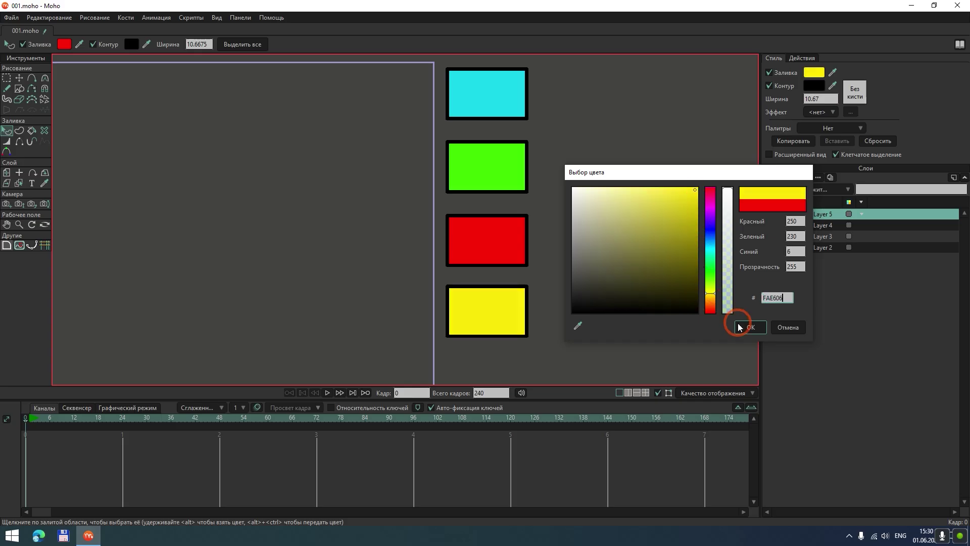
{"action": "left_click", "coordinate": [547, 238]}
Activate the guides tool and set the guide width to 10.
{"action": "scroll", "coordinate": [520, 238], "scroll_direction": "down", "scroll_amount": 3}
{"action": "scroll", "coordinate": [525, 242], "scroll_direction": "down", "scroll_amount": 1}
{"action": "scroll", "coordinate": [536, 251], "scroll_direction": "up", "scroll_amount": 2}
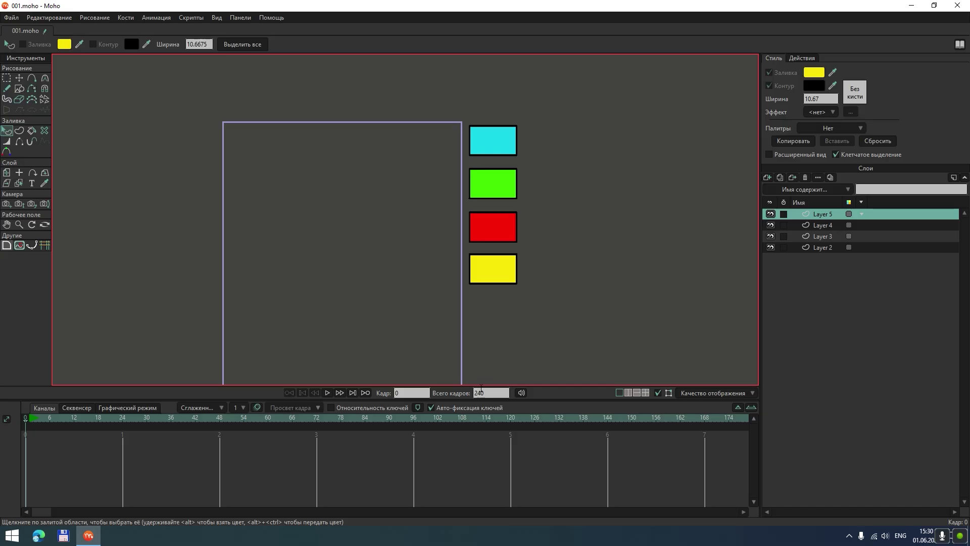
{"action": "scroll", "coordinate": [164, 199], "scroll_direction": "up", "scroll_amount": 2}
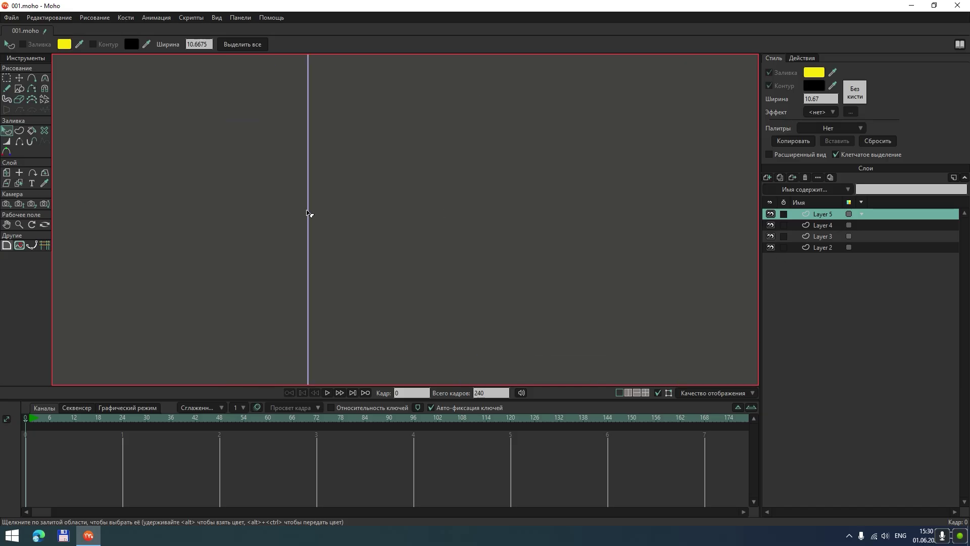
{"action": "left_click", "coordinate": [46, 246]}
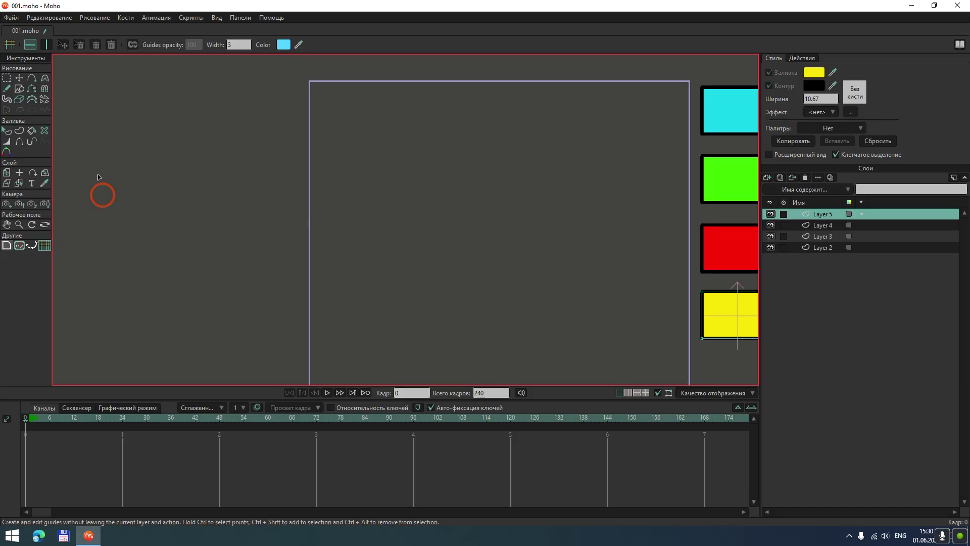
{"action": "left_click_drag", "start_coordinate": [244, 45], "coordinate": [177, 50]}
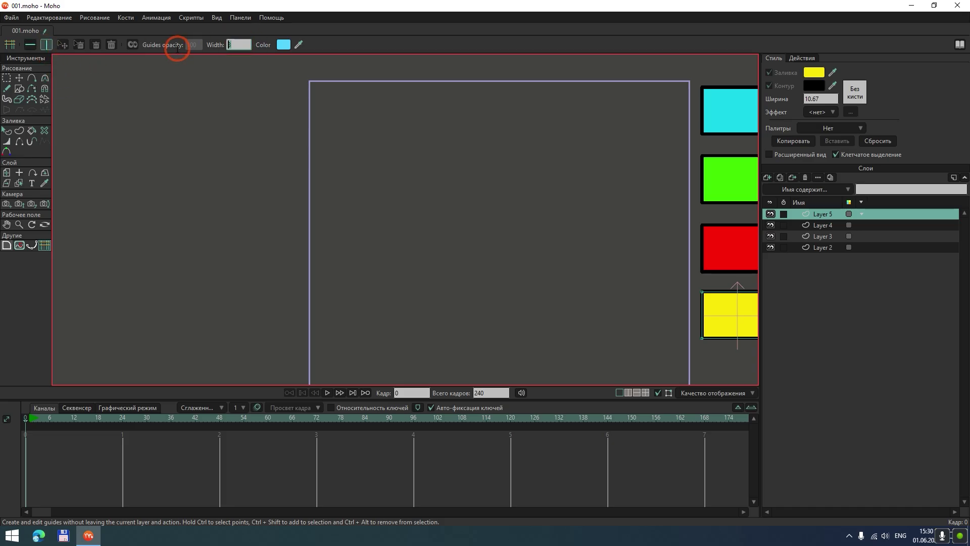
{"action": "type", "text": "10"}
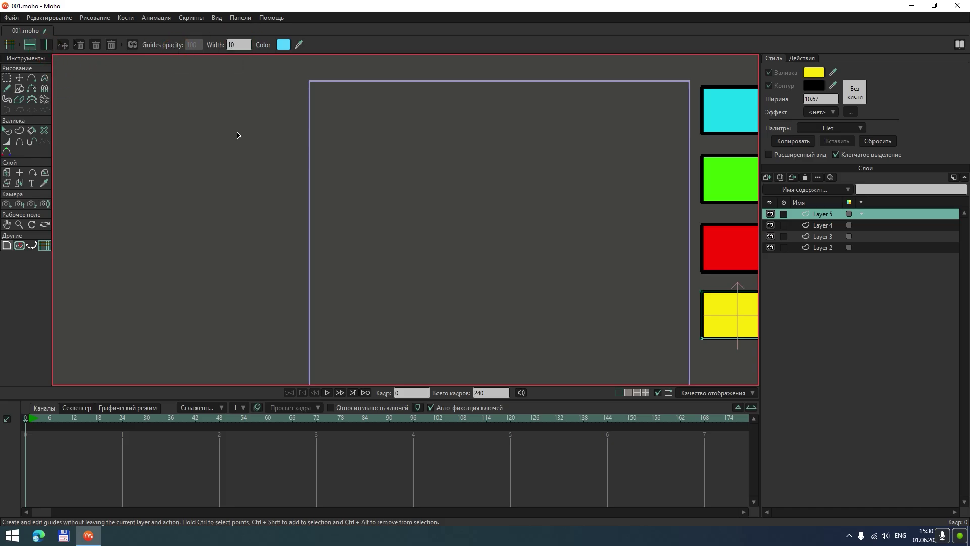
Add a trial horizontal guide and remove it, placing a vertical guide just outside the frame's left edge instead.
{"action": "left_click", "coordinate": [236, 135]}
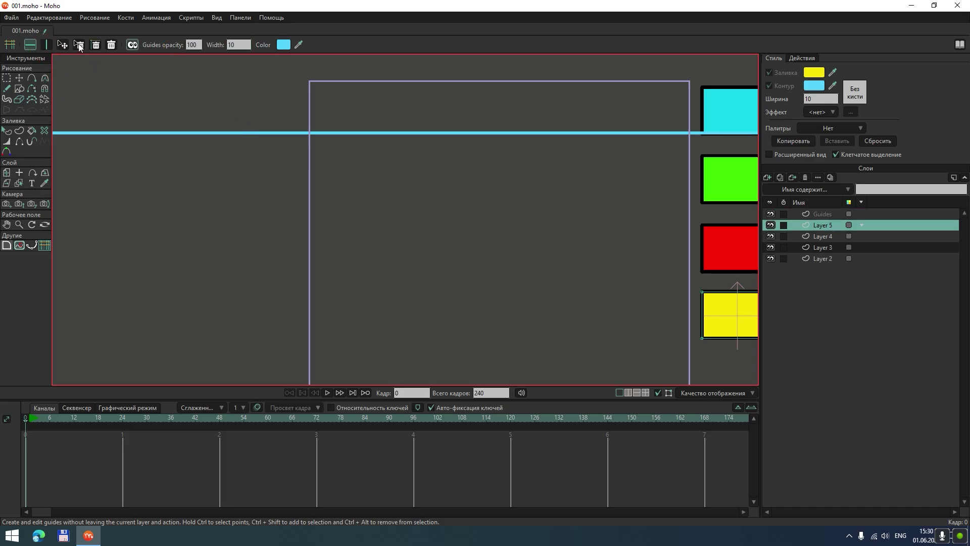
{"action": "left_click_drag", "start_coordinate": [193, 132], "coordinate": [51, 55]}
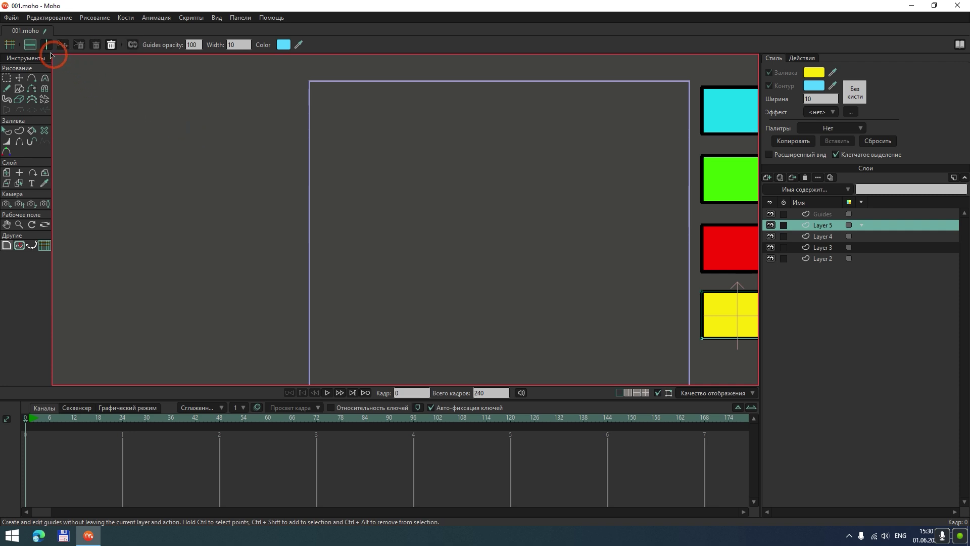
{"action": "left_click", "coordinate": [256, 142]}
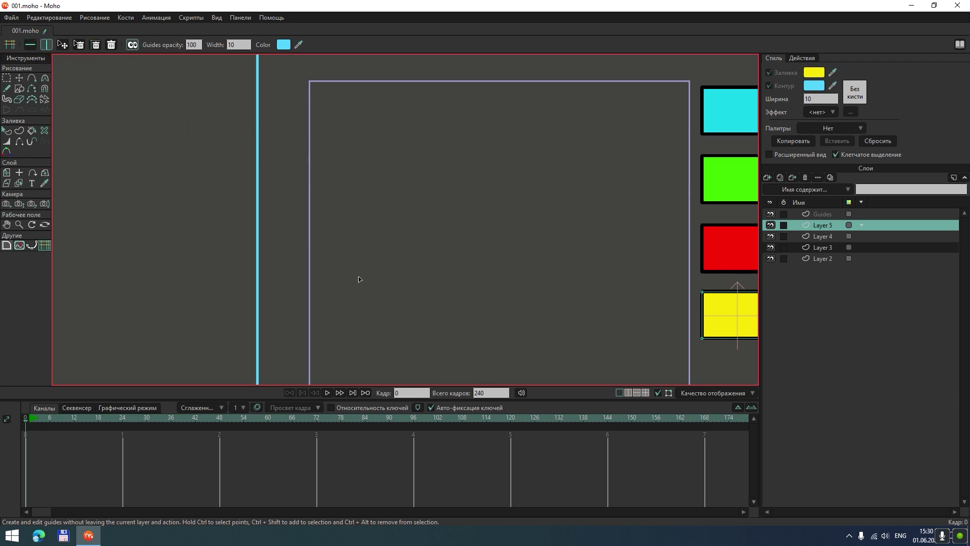
Go to frame 90, select Layer 2, and set its origin at the centre of the cyan rectangle.
{"action": "left_click", "coordinate": [391, 419]}
{"action": "left_click", "coordinate": [820, 258]}
{"action": "scroll", "coordinate": [546, 201], "scroll_direction": "down", "scroll_amount": 3}
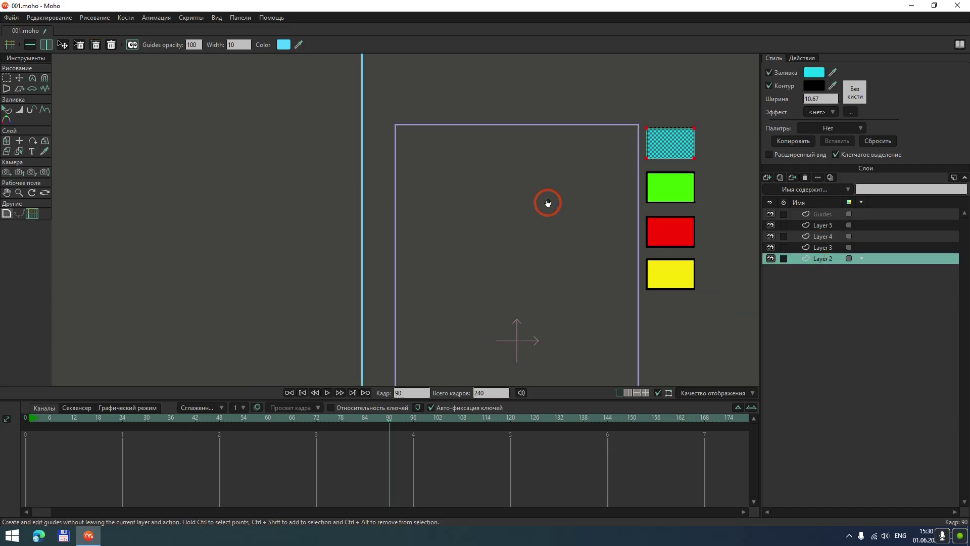
{"action": "scroll", "coordinate": [470, 253], "scroll_direction": "up", "scroll_amount": 3}
{"action": "left_click", "coordinate": [21, 146]}
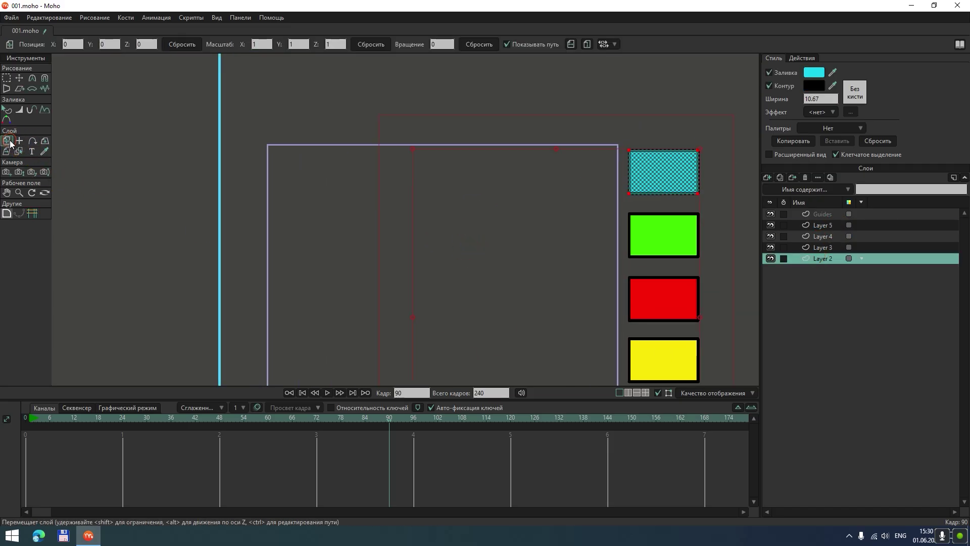
{"action": "scroll", "coordinate": [580, 192], "scroll_direction": "down", "scroll_amount": 1}
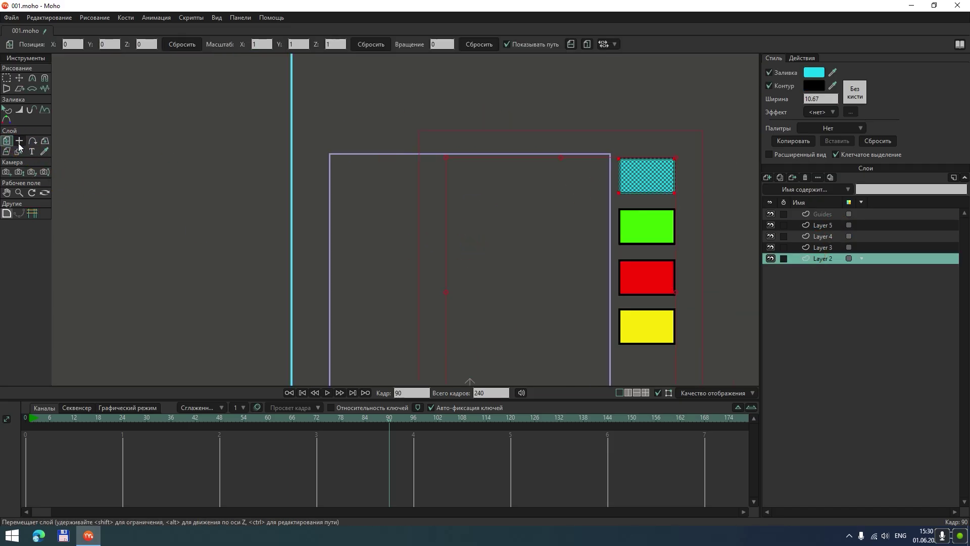
{"action": "left_click", "coordinate": [19, 144]}
{"action": "left_click", "coordinate": [647, 175]}
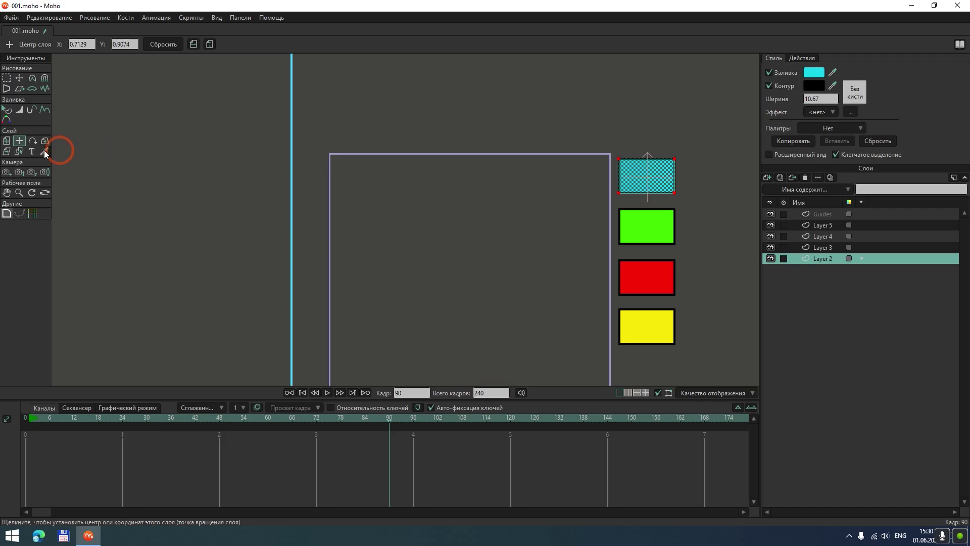
At frame 90, move Layer 2 and Layer 3 horizontally across the frame to about X -1.55, against the vertical guide.
{"action": "left_click", "coordinate": [7, 141]}
{"action": "left_click_drag", "start_coordinate": [656, 169], "coordinate": [277, 167]}
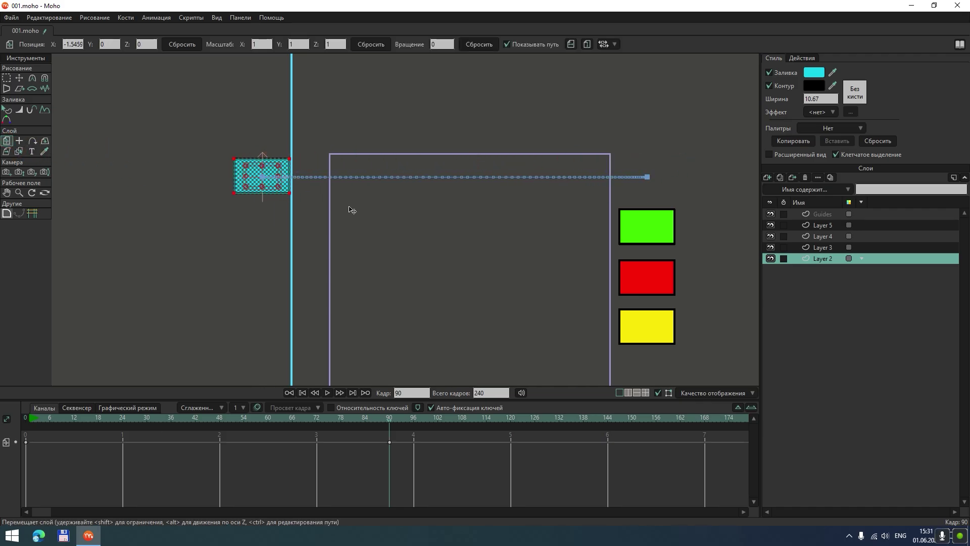
{"action": "left_click", "coordinate": [809, 248]}
{"action": "left_click_drag", "start_coordinate": [658, 230], "coordinate": [273, 230]}
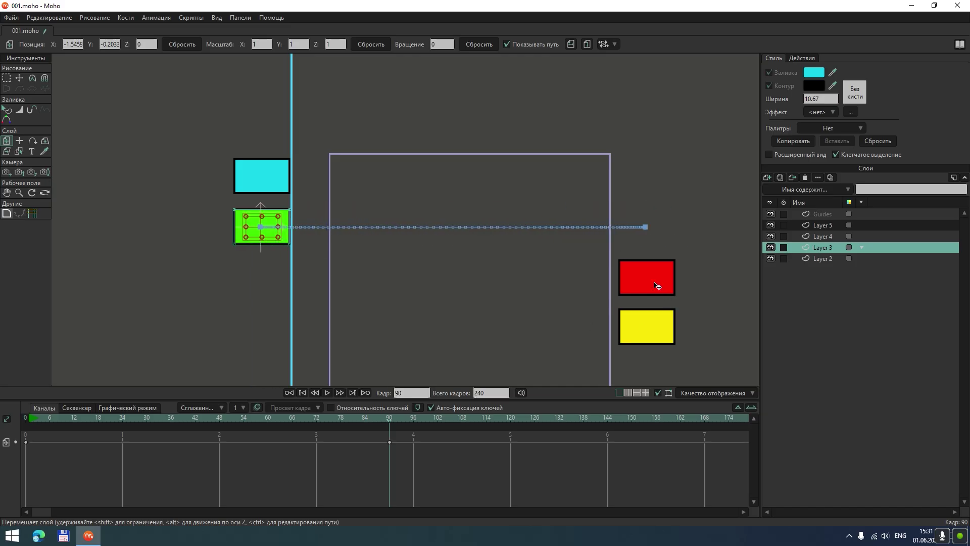
At frame 90, move Layer 4 and Layer 5 horizontally across the frame to the vertical guide, with Layer 5 at about X -1.54.
{"action": "left_click", "coordinate": [817, 235]}
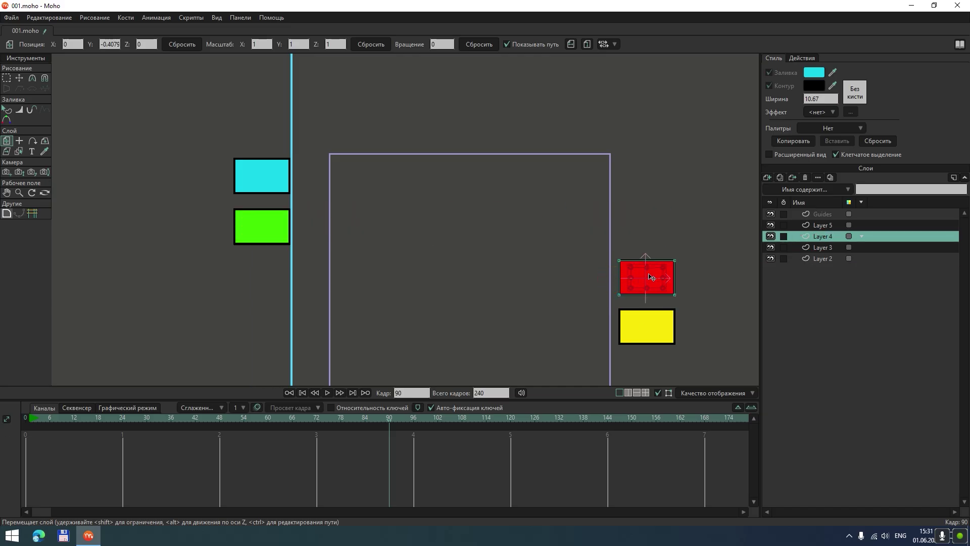
{"action": "left_click_drag", "start_coordinate": [653, 285], "coordinate": [265, 285]}
{"action": "left_click", "coordinate": [820, 225]}
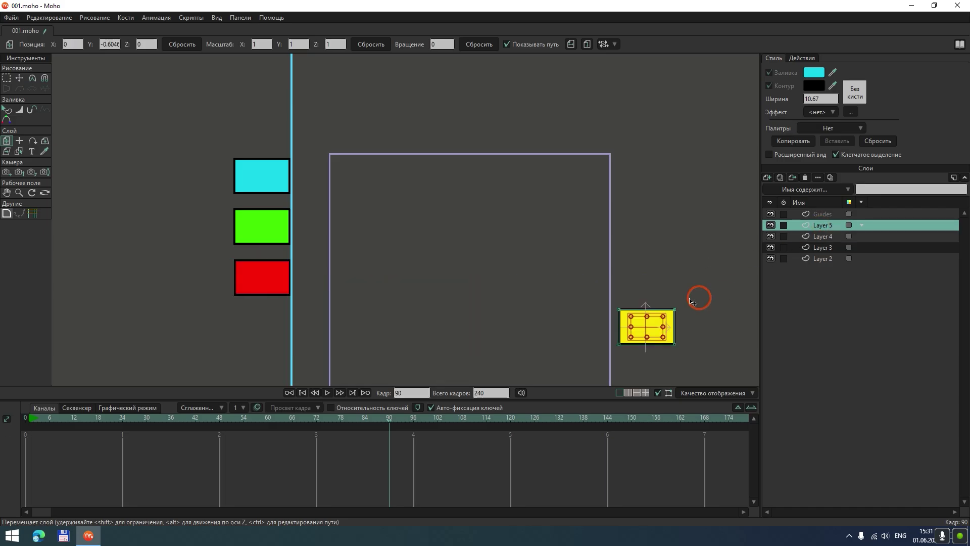
{"action": "left_click_drag", "start_coordinate": [657, 302], "coordinate": [273, 302]}
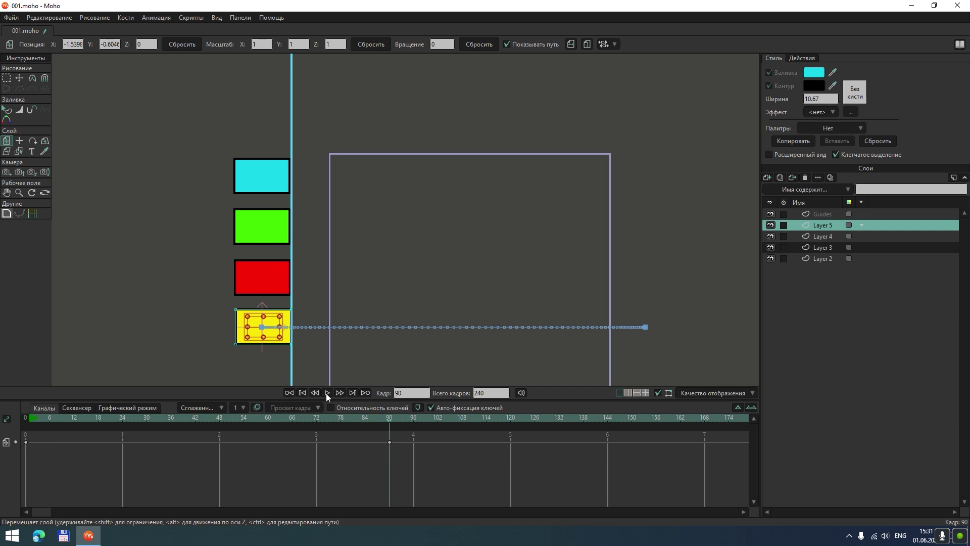
Set the project's total frame count to 90.
{"action": "left_click", "coordinate": [357, 395]}
{"action": "type", "text": "90"}
{"action": "key", "text": "Return"}
Play the animation of the four rectangles twice, returning to frame 0 after each playback.
{"action": "left_click", "coordinate": [327, 392]}
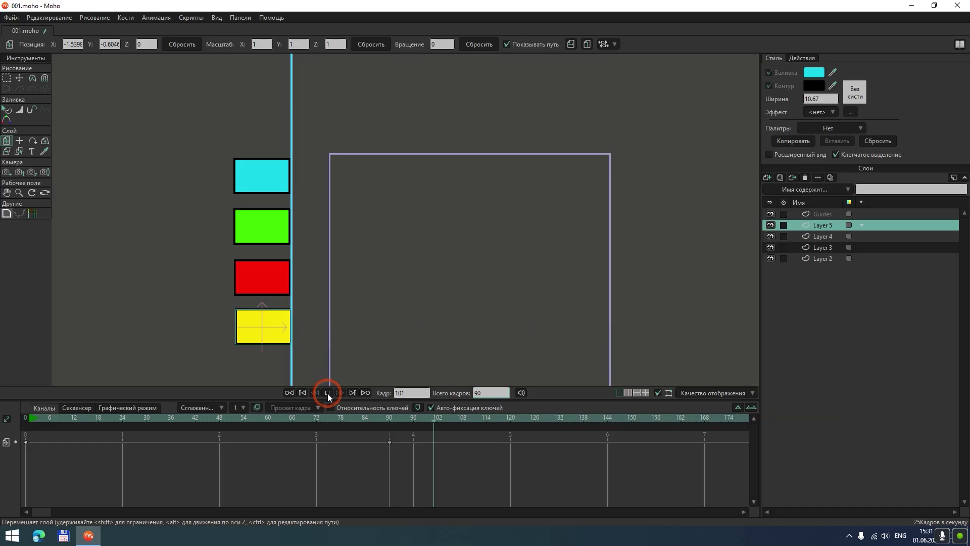
{"action": "left_click", "coordinate": [330, 394]}
{"action": "left_click", "coordinate": [305, 394]}
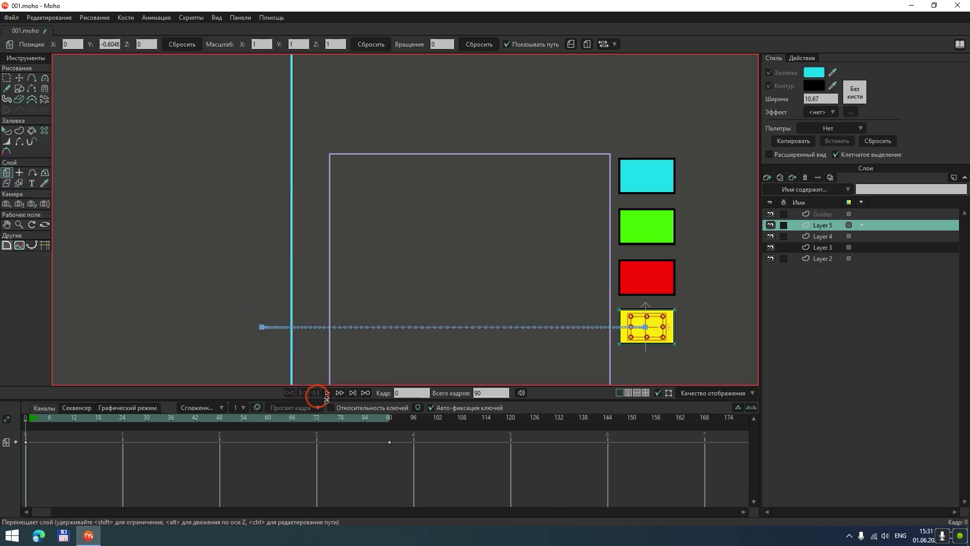
{"action": "left_click", "coordinate": [331, 395]}
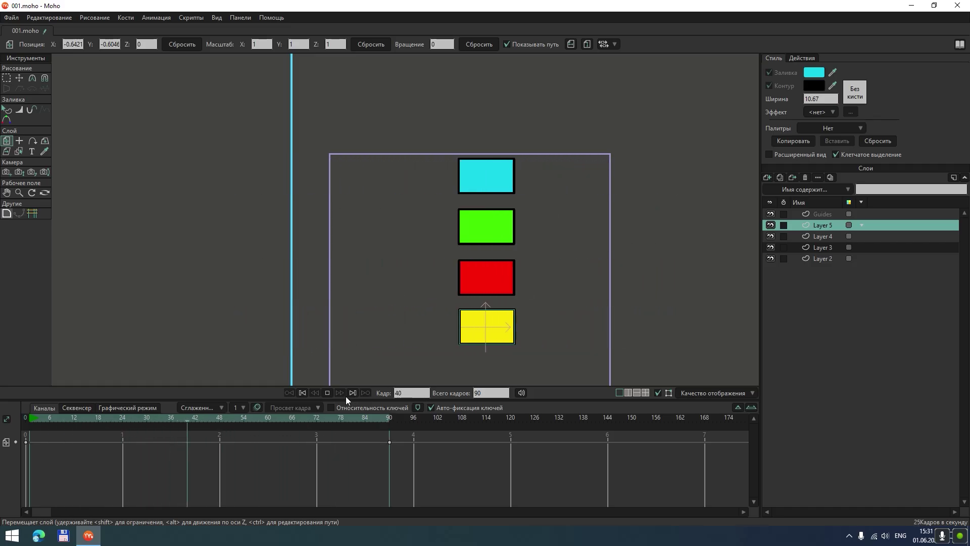
{"action": "left_click", "coordinate": [329, 393]}
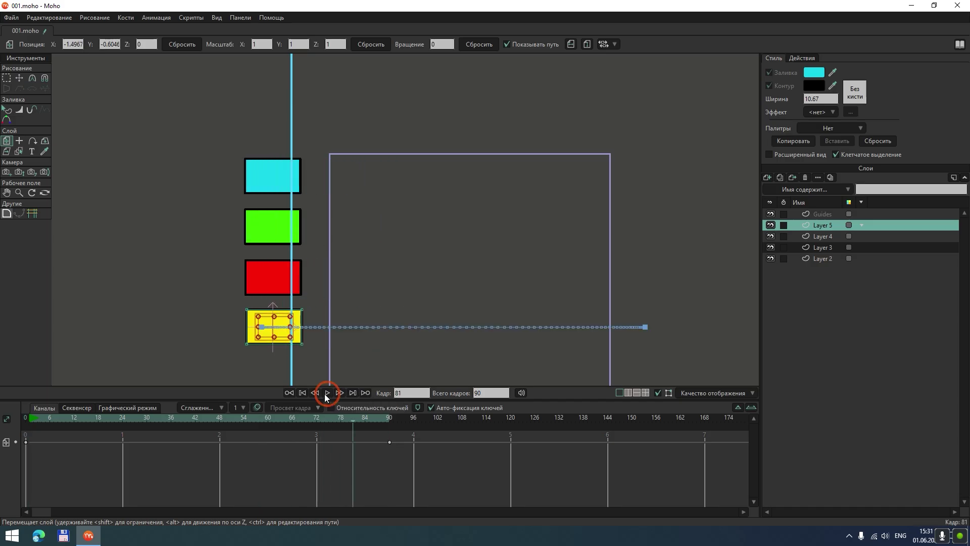
{"action": "left_click", "coordinate": [305, 393]}
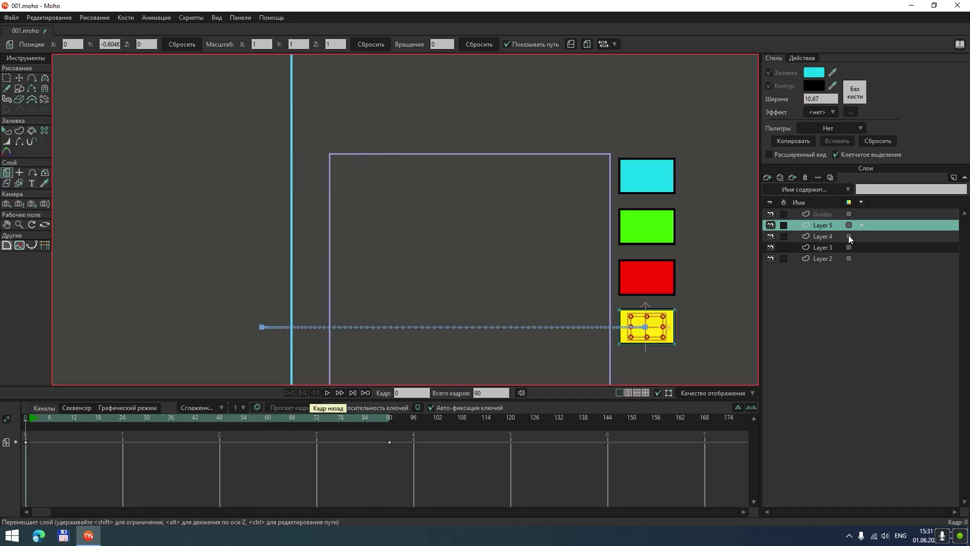
Set the interpolation of Layer 3's keyframes at frames 0 and 90 to Линейный (linear).
{"action": "left_click", "coordinate": [817, 258]}
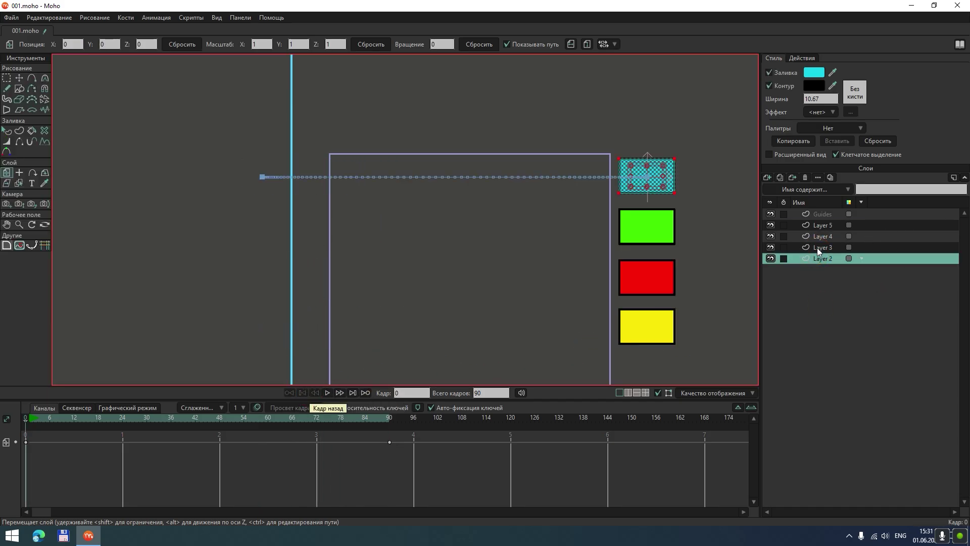
{"action": "left_click", "coordinate": [817, 248]}
{"action": "left_click", "coordinate": [19, 80]}
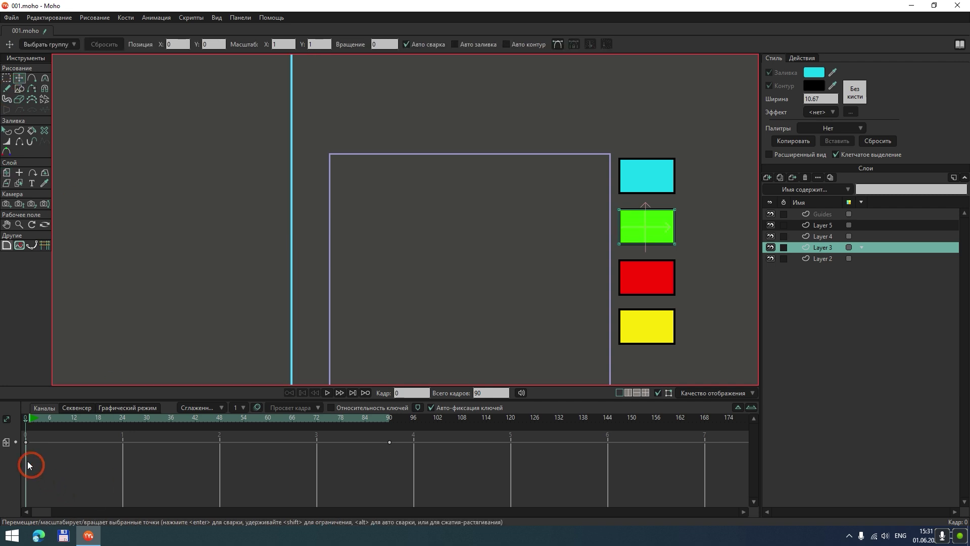
{"action": "left_click_drag", "start_coordinate": [396, 459], "coordinate": [10, 434]}
{"action": "right_click", "coordinate": [23, 442]}
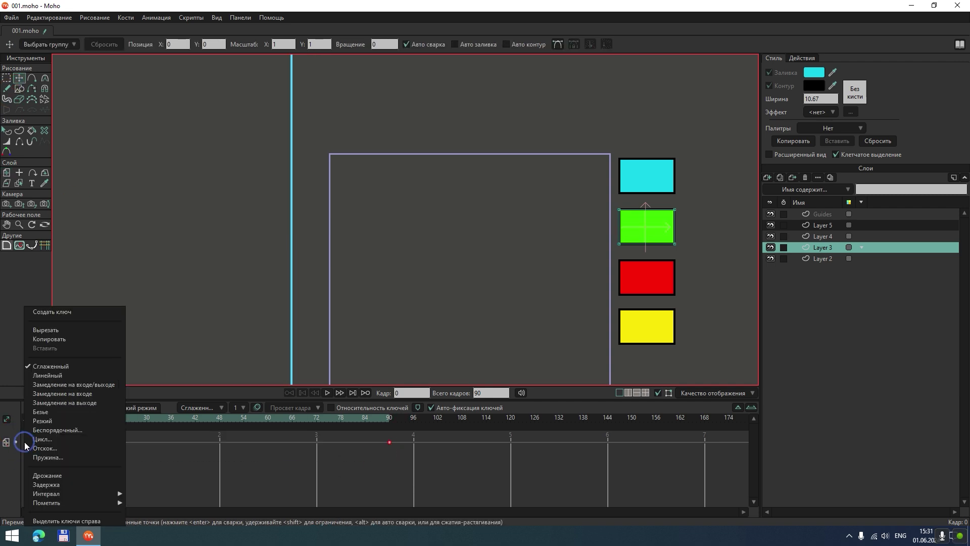
{"action": "left_click", "coordinate": [64, 376]}
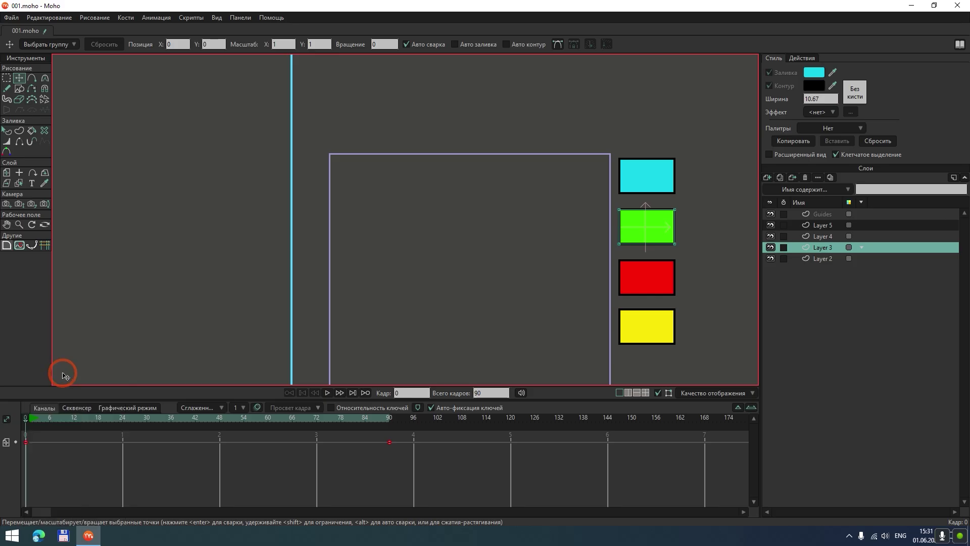
Set the interpolation of both Layer 4 keyframes to Безье (Bezier).
{"action": "left_click", "coordinate": [819, 243]}
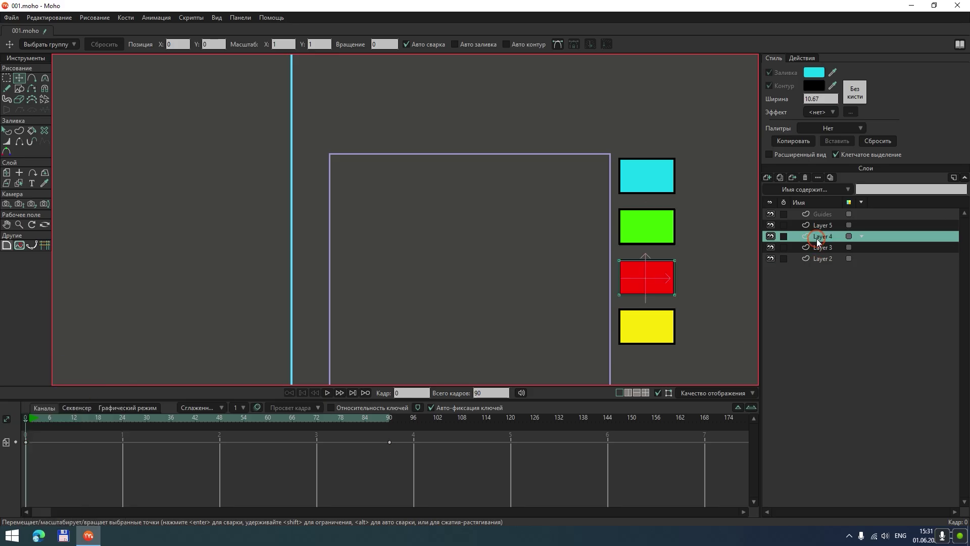
{"action": "left_click_drag", "start_coordinate": [430, 476], "coordinate": [14, 437]}
{"action": "right_click", "coordinate": [27, 444]}
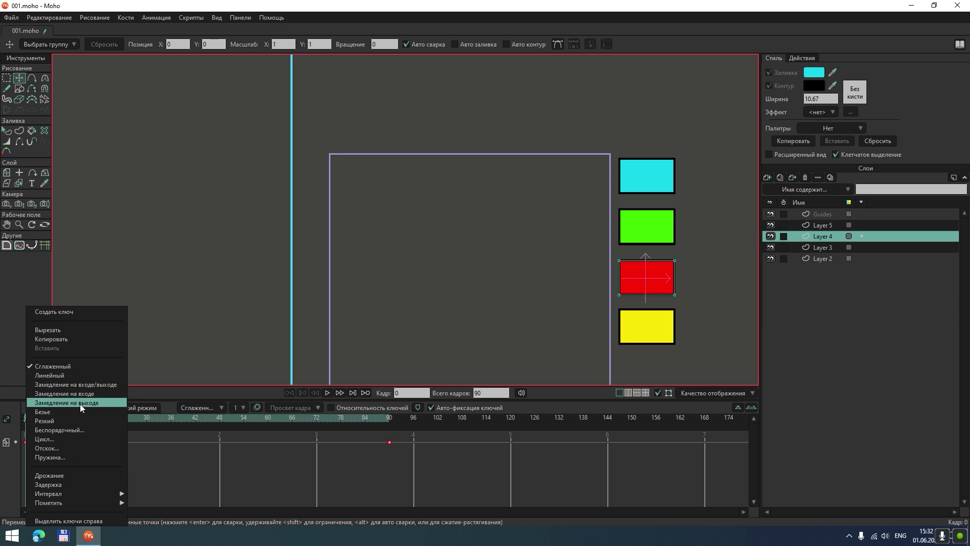
{"action": "left_click", "coordinate": [43, 411]}
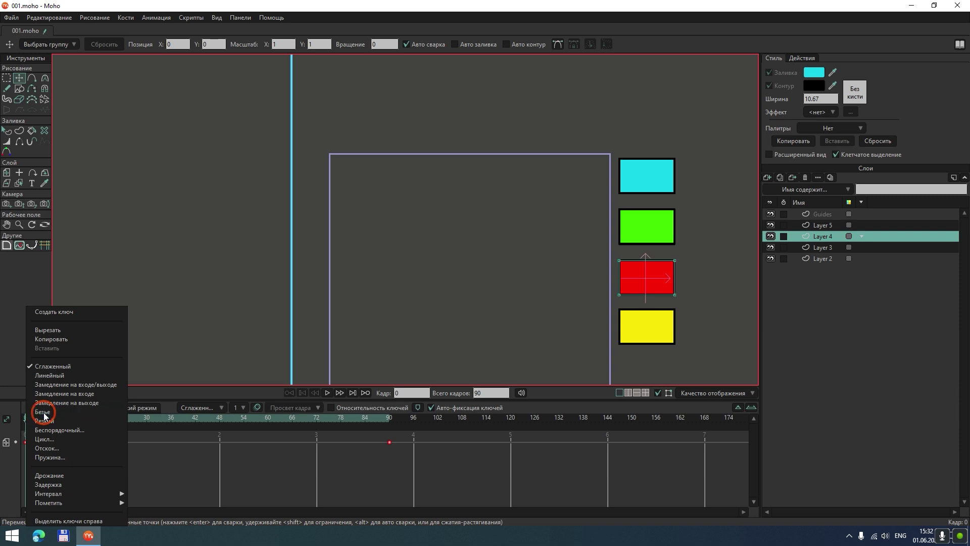
Set the interpolation of both Layer 5 keyframes to Резкий (step).
{"action": "left_click", "coordinate": [819, 226]}
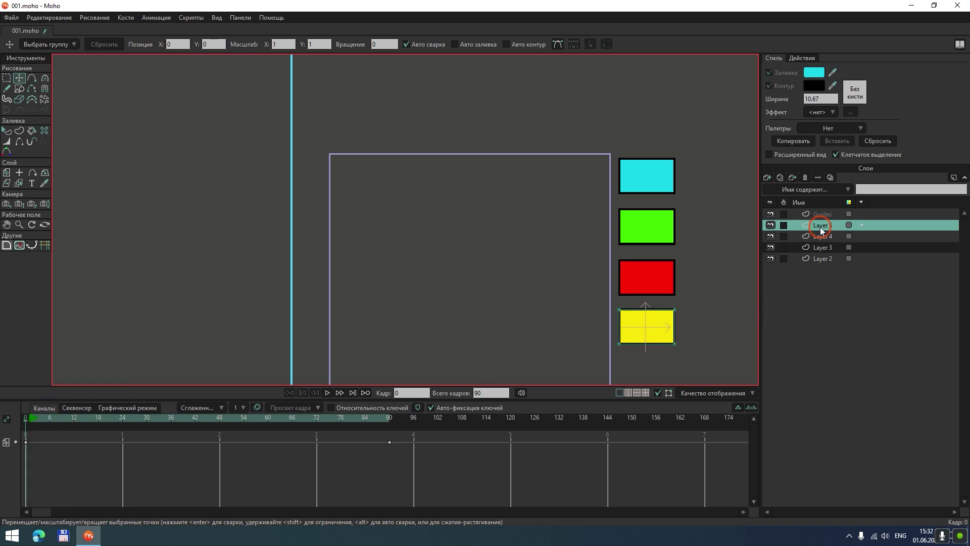
{"action": "left_click_drag", "start_coordinate": [415, 465], "coordinate": [19, 444]}
{"action": "right_click", "coordinate": [27, 443]}
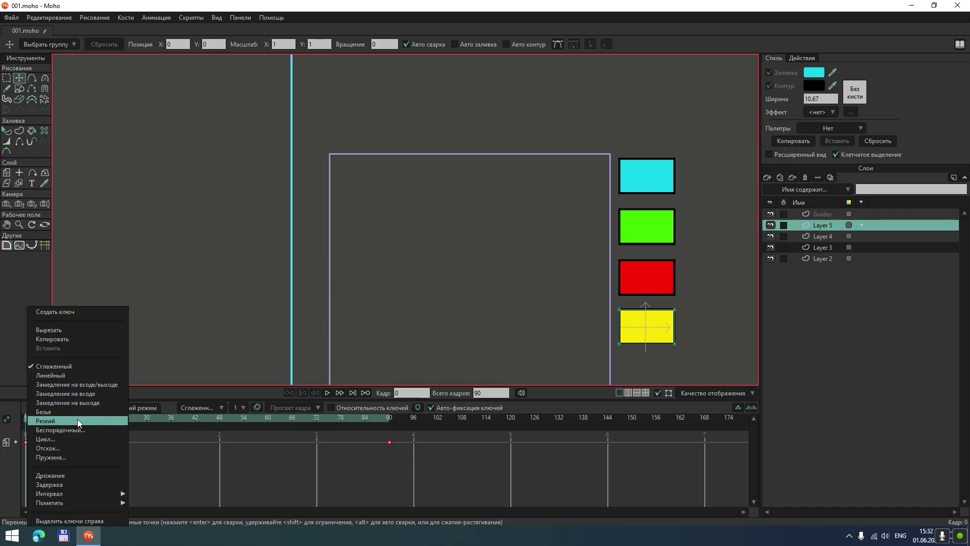
{"action": "left_click", "coordinate": [60, 421]}
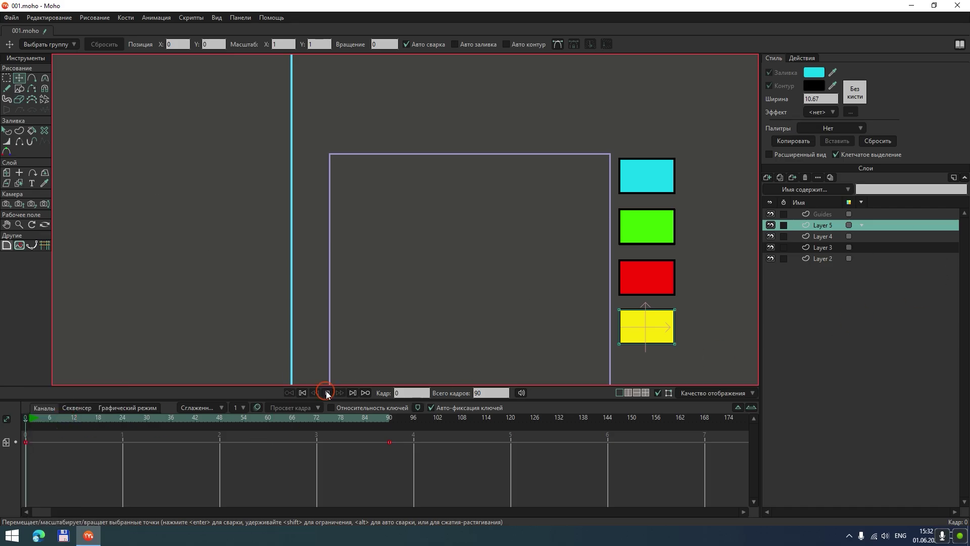
Play the animation and scrub through to frame 90 to compare the four layers' motion.
{"action": "left_click", "coordinate": [327, 392]}
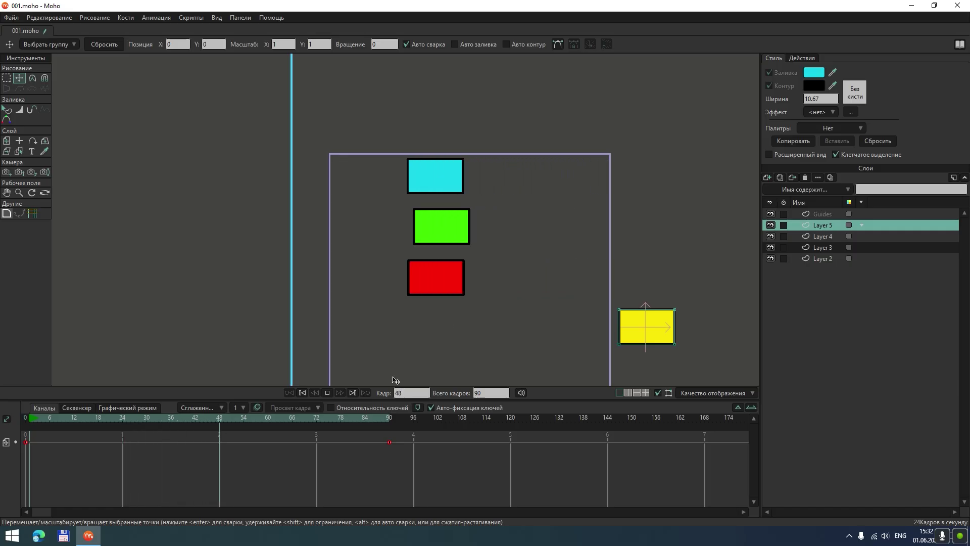
{"action": "left_click", "coordinate": [327, 393]}
{"action": "left_click", "coordinate": [389, 418]}
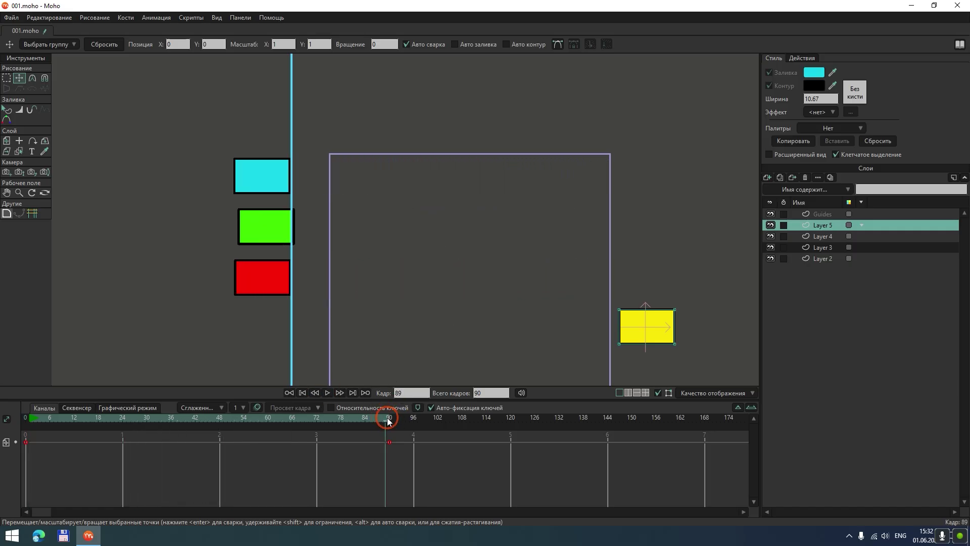
{"action": "left_click", "coordinate": [778, 312]}
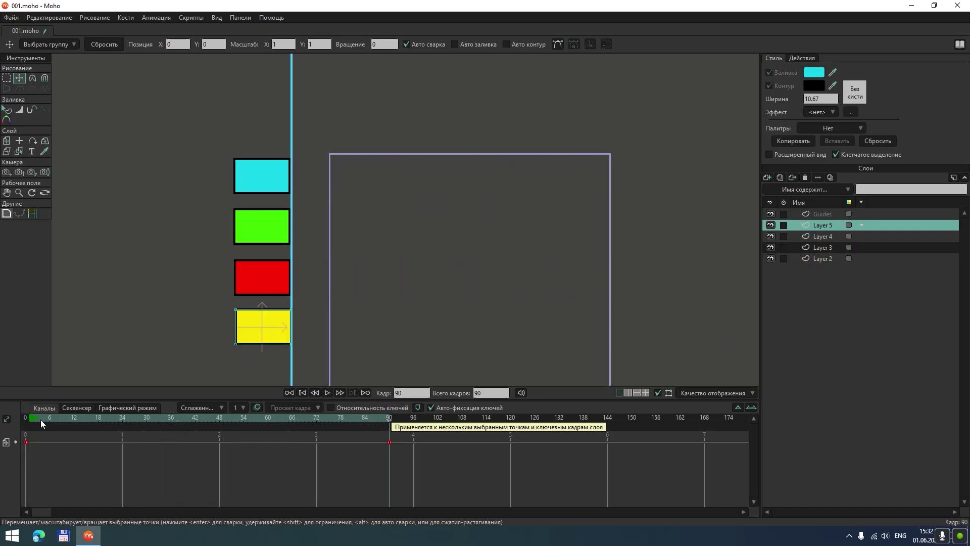
{"action": "left_click_drag", "start_coordinate": [40, 419], "coordinate": [386, 428]}
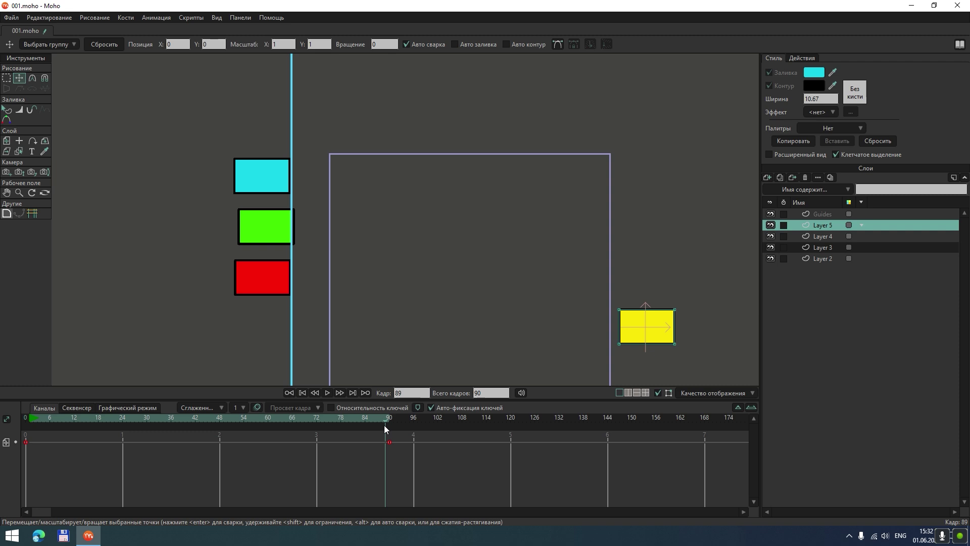
{"action": "key", "text": "ctrl+Right"}
Change Layer 5's keyframes to Беспорядочный (noisy) interpolation with amplitude 0.10 and scale 0.50, and preview the motion.
{"action": "right_click", "coordinate": [389, 441]}
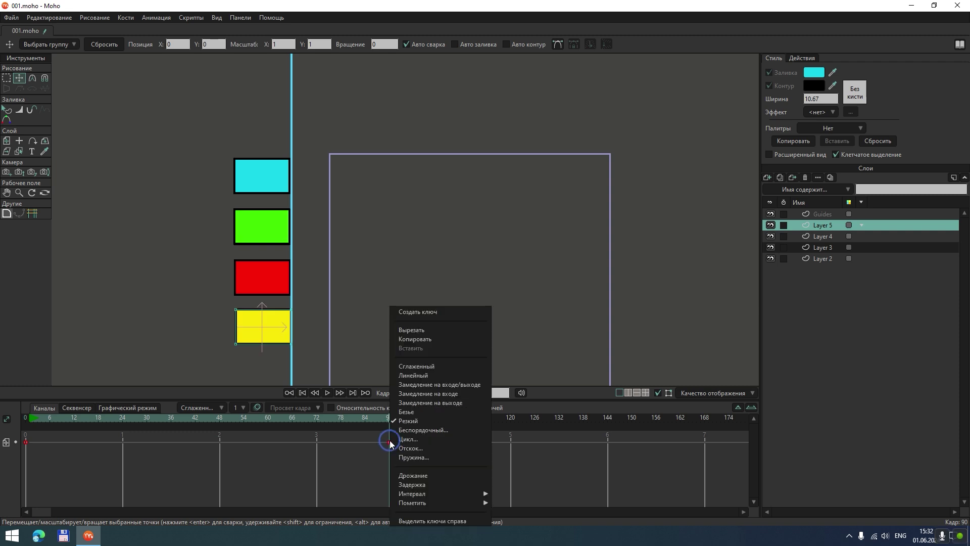
{"action": "left_click", "coordinate": [432, 431]}
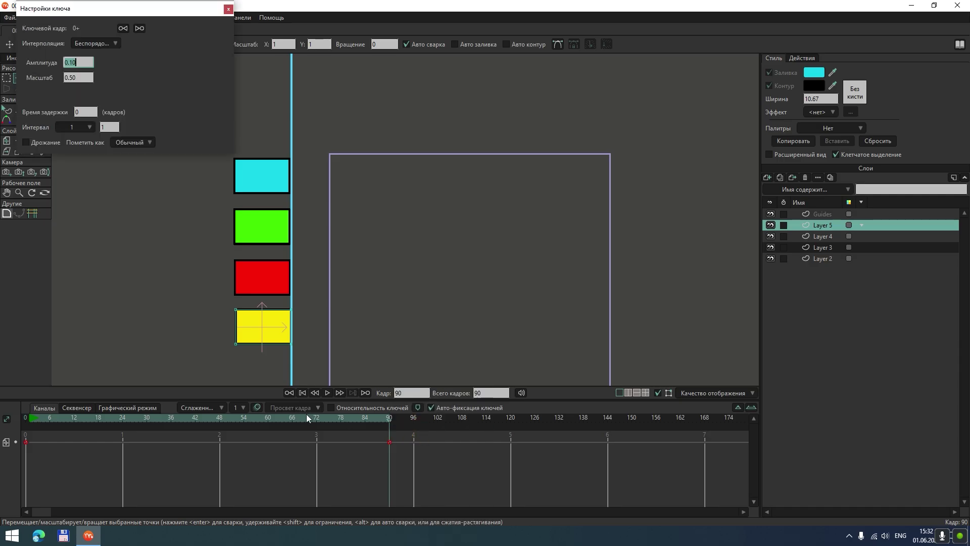
{"action": "left_click", "coordinate": [328, 393]}
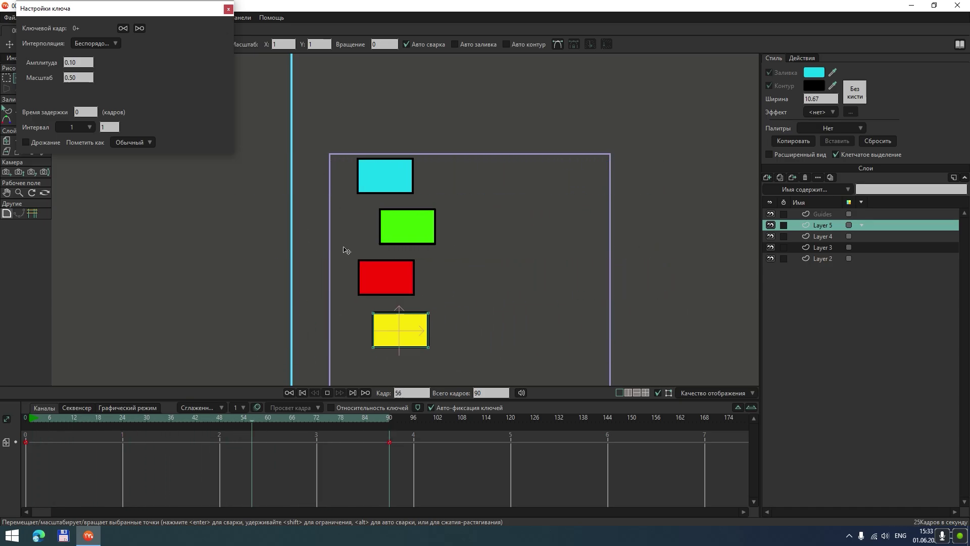
{"action": "left_click", "coordinate": [327, 393]}
Switch Layer 5's keyframes to Цикл (cycle) interpolation with an absolute return to frame 1, and preview the motion.
{"action": "left_click", "coordinate": [399, 442]}
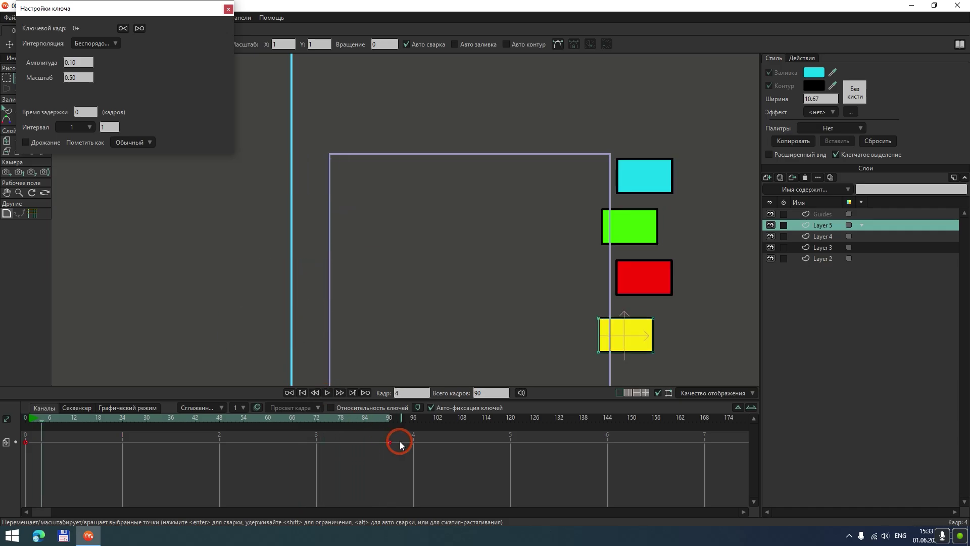
{"action": "right_click", "coordinate": [390, 443]}
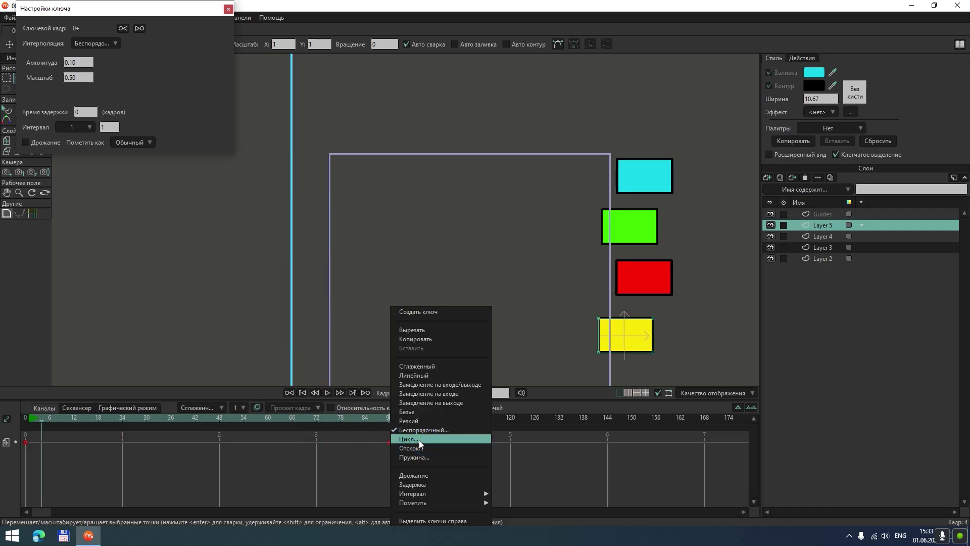
{"action": "left_click", "coordinate": [420, 440]}
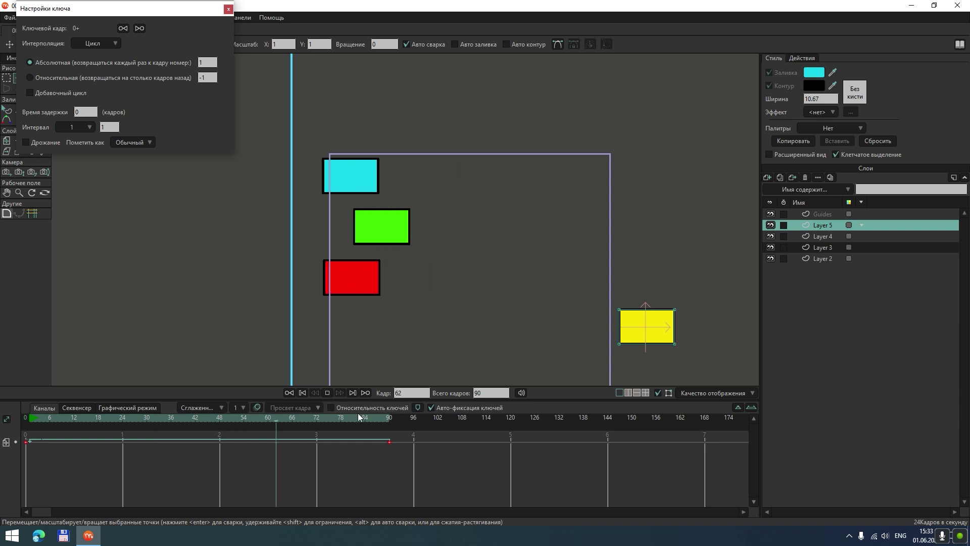
{"action": "left_click", "coordinate": [327, 393]}
Switch Layer 5's keyframes to Отскок (bounce) interpolation with 3 bounces and scale 0.50, and preview the motion.
{"action": "left_click", "coordinate": [388, 443]}
{"action": "right_click", "coordinate": [388, 443]}
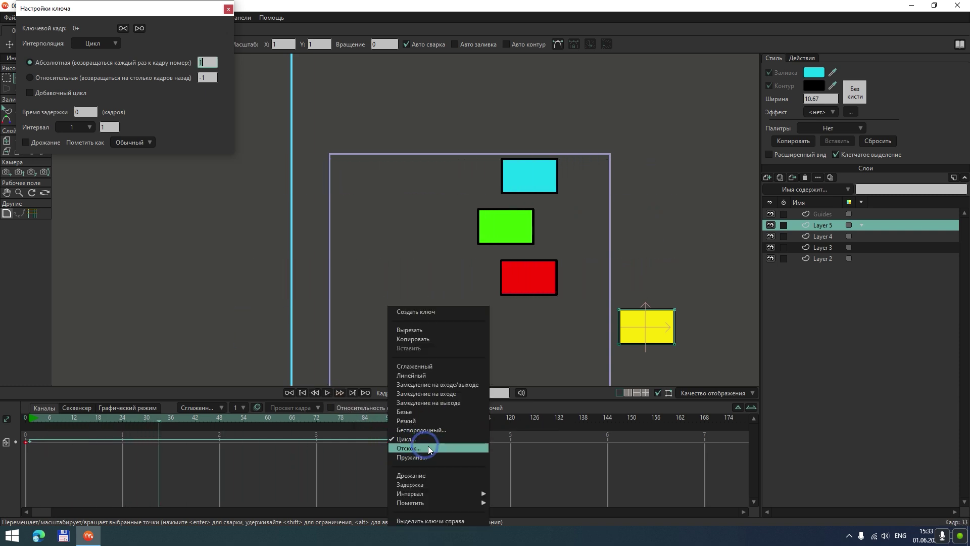
{"action": "left_click", "coordinate": [408, 448]}
{"action": "left_click", "coordinate": [328, 393]}
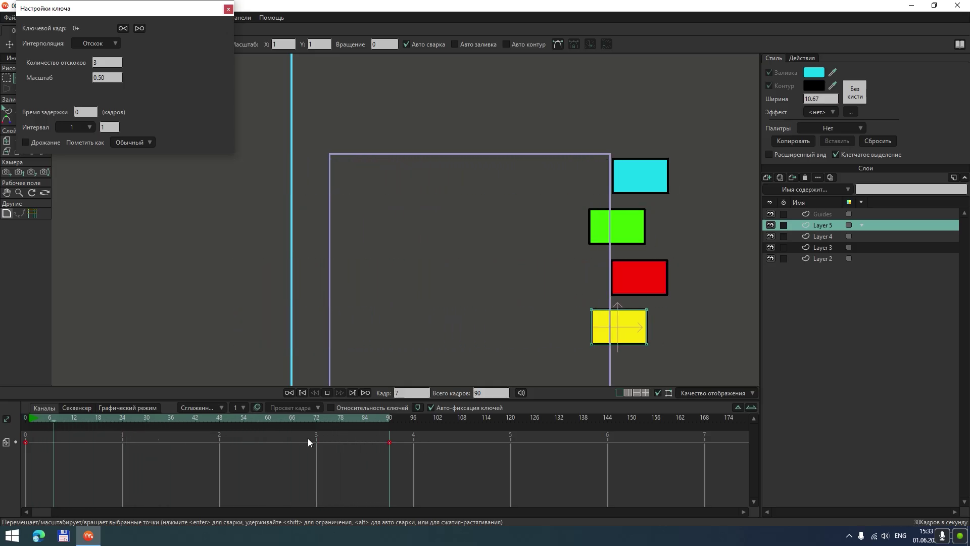
{"action": "left_click", "coordinate": [327, 393]}
Preview Пружина (elastic) interpolation on Layer 5's keyframes with 4 bounces and scale 0.50, and reset them to Сглаженный (smooth).
{"action": "left_click", "coordinate": [396, 443]}
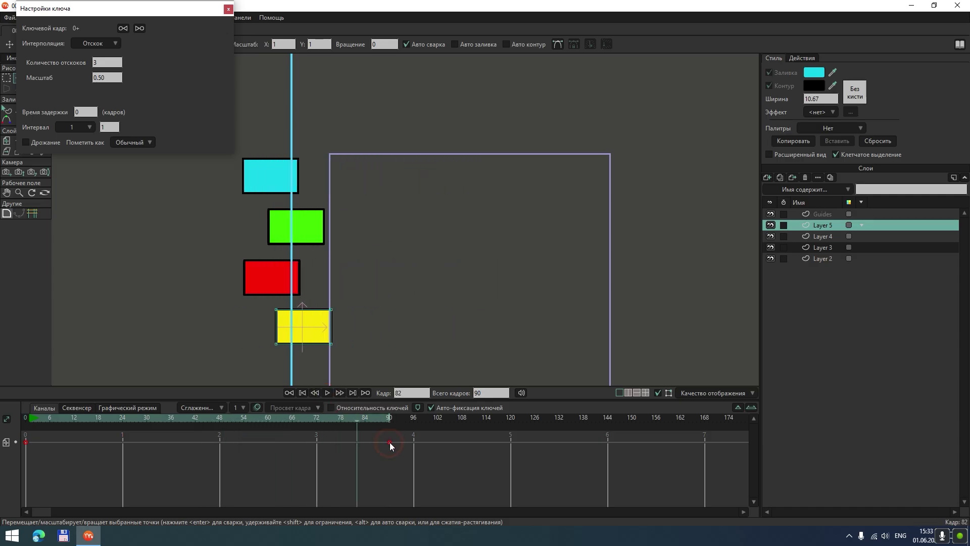
{"action": "right_click", "coordinate": [390, 442]}
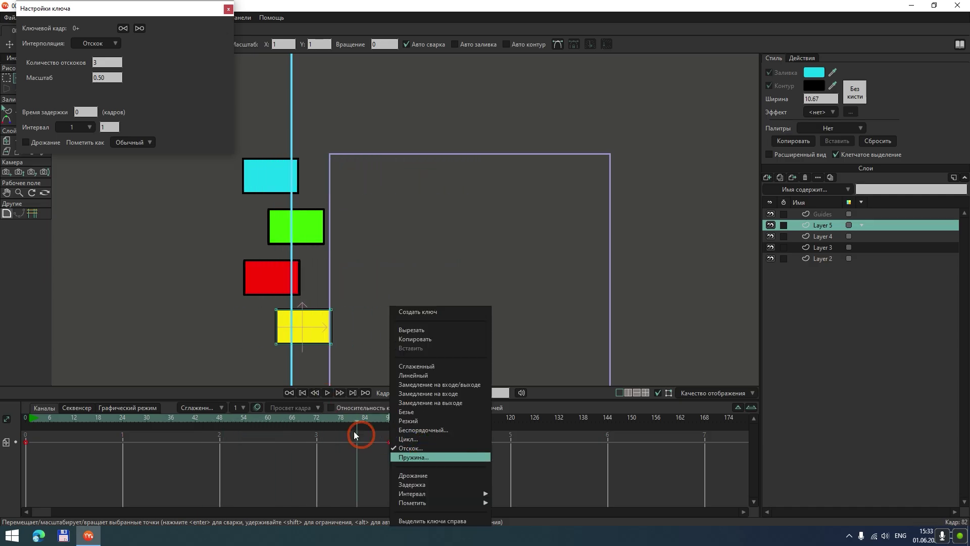
{"action": "left_click", "coordinate": [329, 393]}
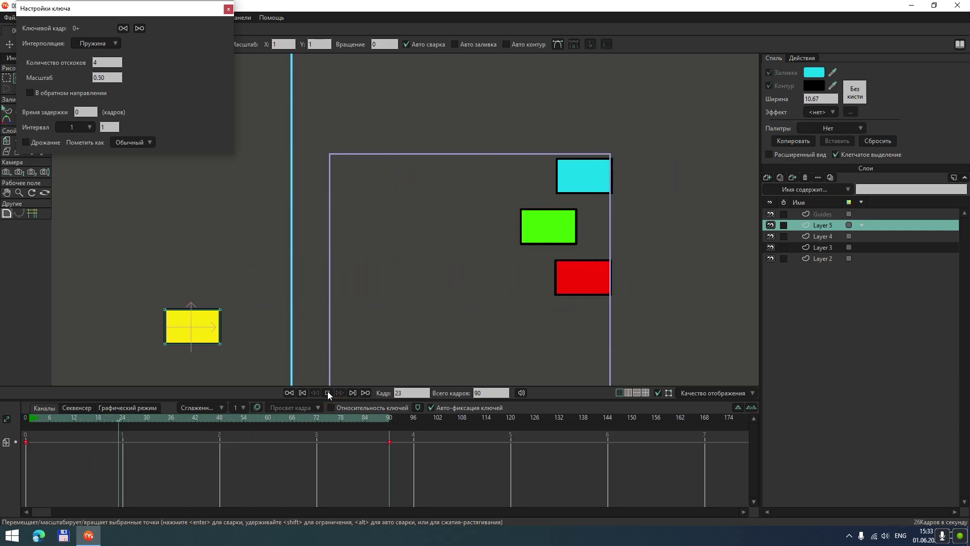
{"action": "left_click", "coordinate": [353, 408]}
{"action": "right_click", "coordinate": [389, 442]}
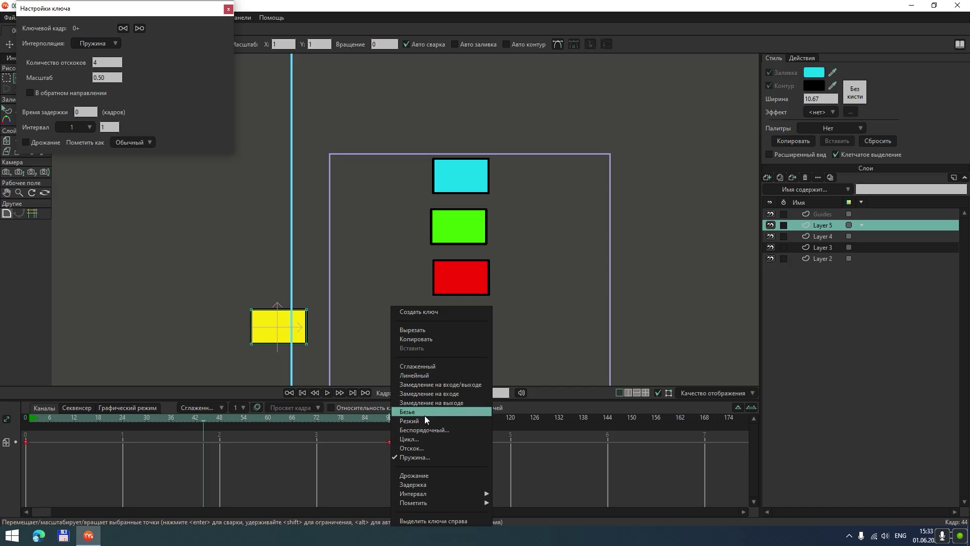
{"action": "left_click", "coordinate": [424, 367]}
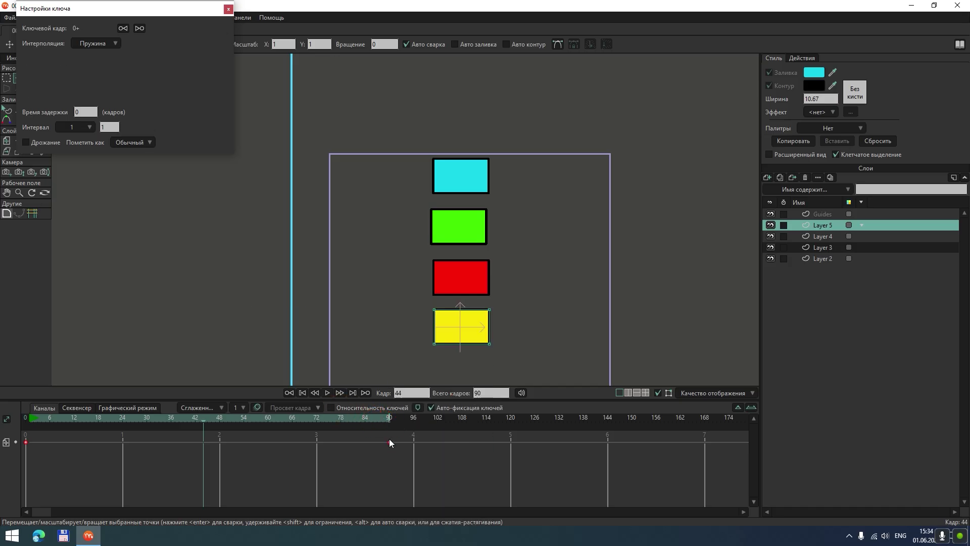
Set Layer 5's keyframe at frame 90 to Сглаженный (smooth) interpolation and preview the motion of all four rectangles.
{"action": "right_click", "coordinate": [389, 442]}
{"action": "left_click", "coordinate": [427, 380]}
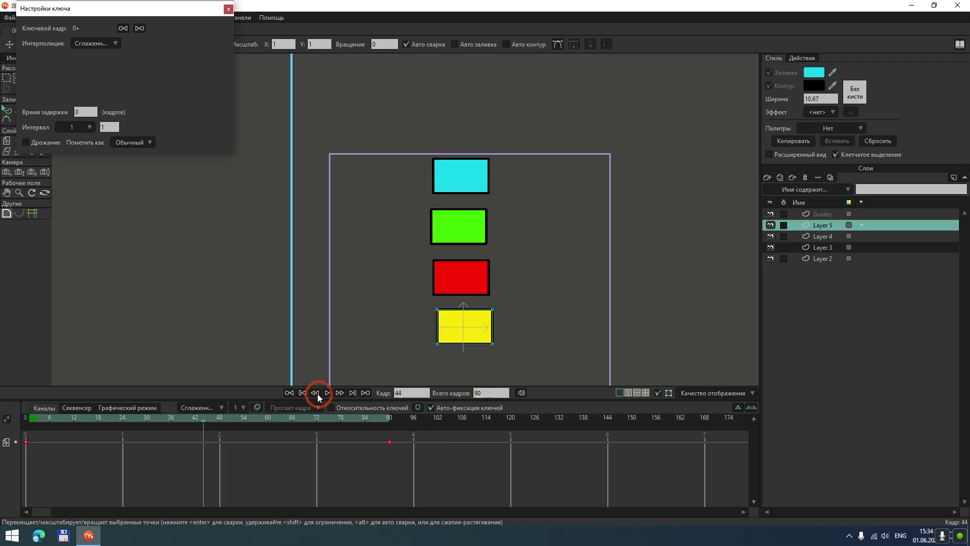
{"action": "left_click", "coordinate": [326, 392]}
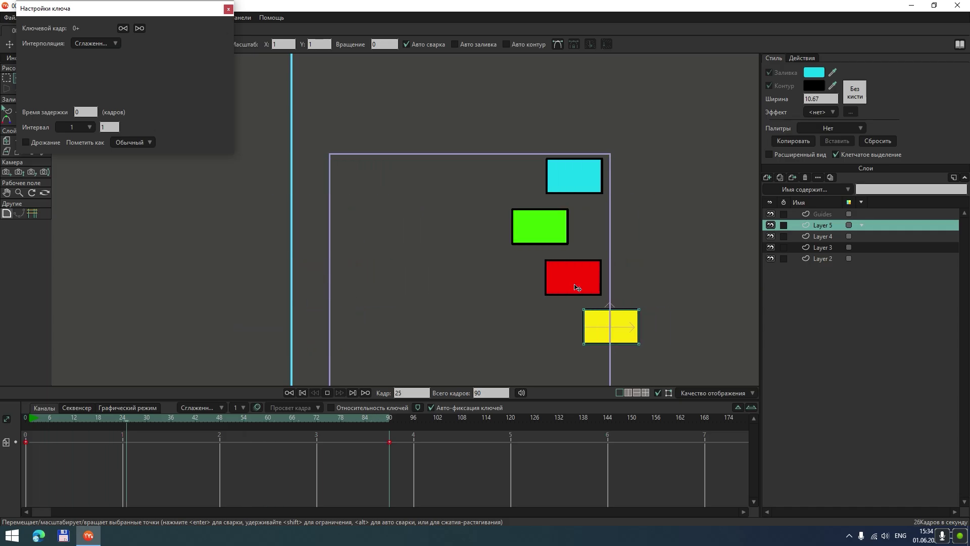
{"action": "left_click", "coordinate": [328, 393]}
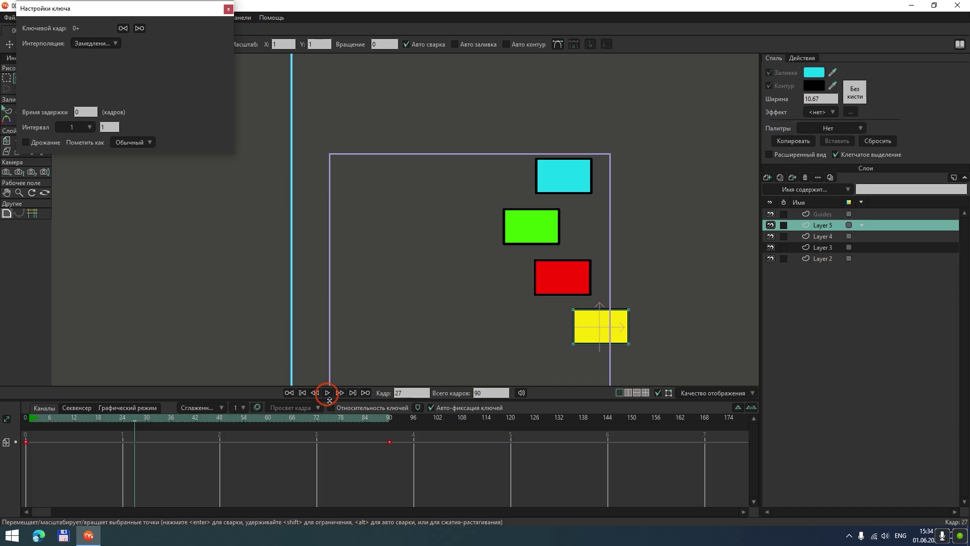
Select all of Layer 5's keyframes on the timeline and delete them.
{"action": "left_click", "coordinate": [417, 458]}
{"action": "left_click_drag", "start_coordinate": [395, 458], "coordinate": [5, 428]}
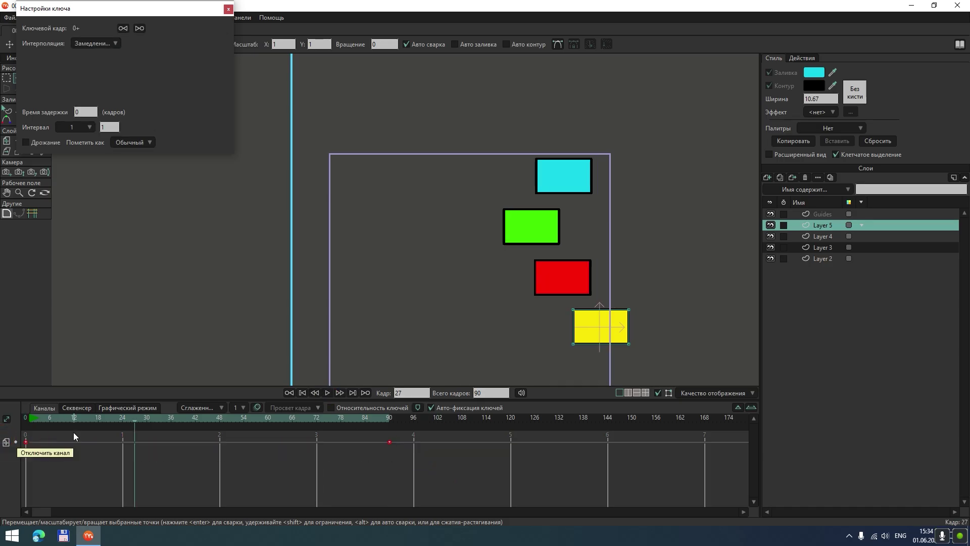
{"action": "key", "text": "Delete"}
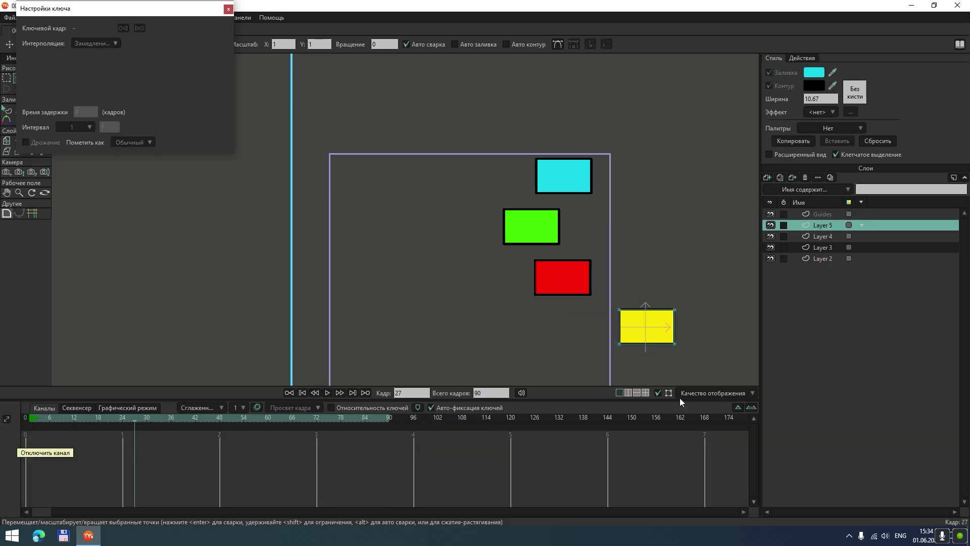
Delete Layer 5, Layer 4, Layer 3 and Guides, keeping only Layer 2, and close the key settings window at frame 1.
{"action": "left_click", "coordinate": [805, 181]}
{"action": "left_click", "coordinate": [805, 181]}
{"action": "left_click", "coordinate": [805, 181]}
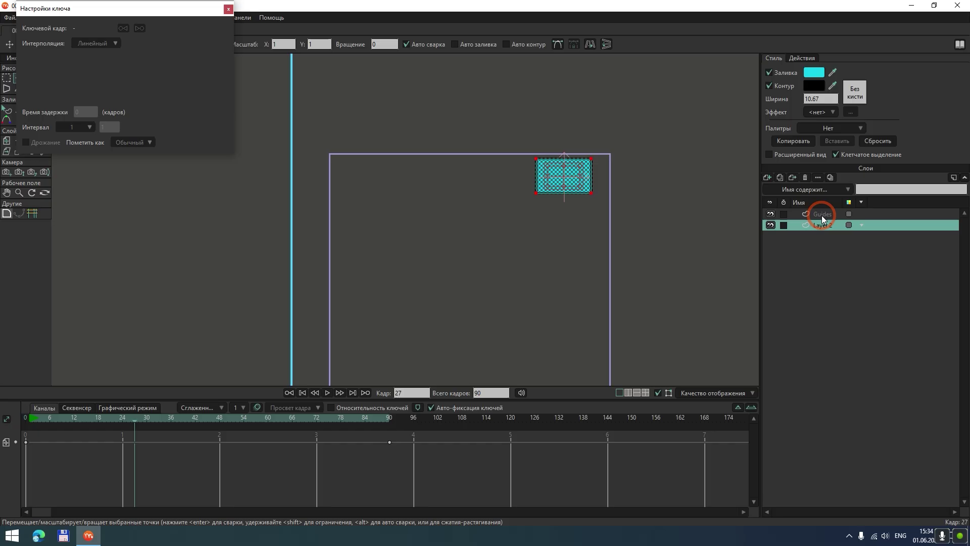
{"action": "left_click", "coordinate": [822, 215]}
{"action": "left_click", "coordinate": [805, 180]}
{"action": "left_click", "coordinate": [825, 214]}
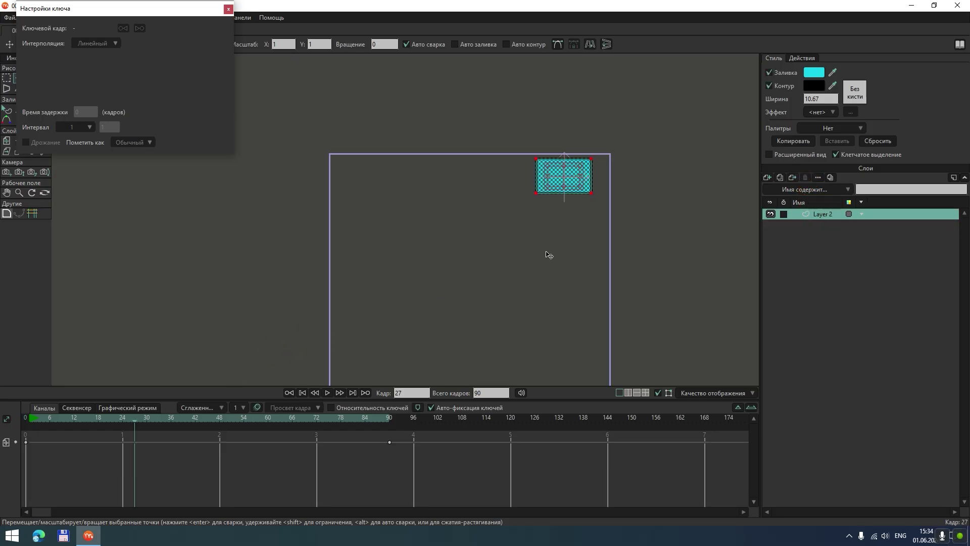
{"action": "left_click", "coordinate": [29, 419]}
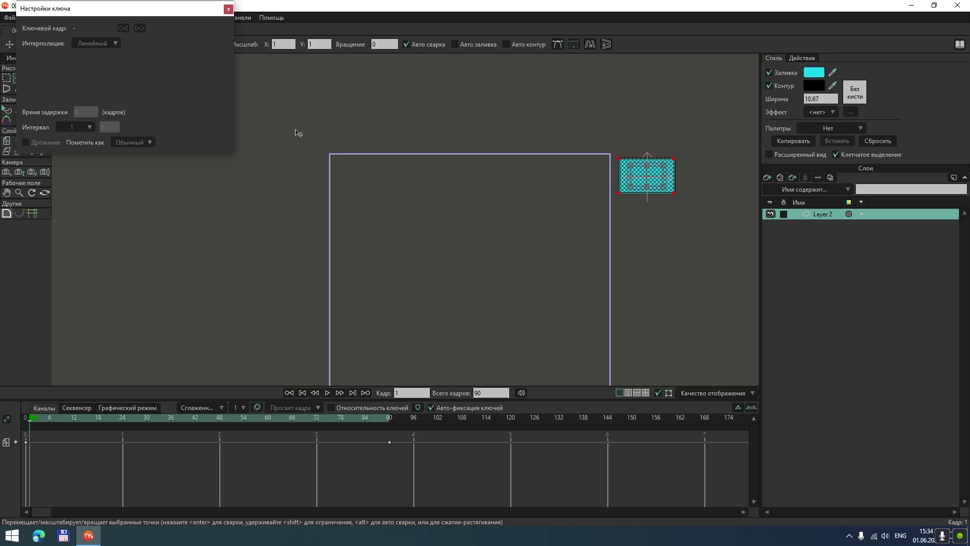
{"action": "left_click", "coordinate": [276, 97]}
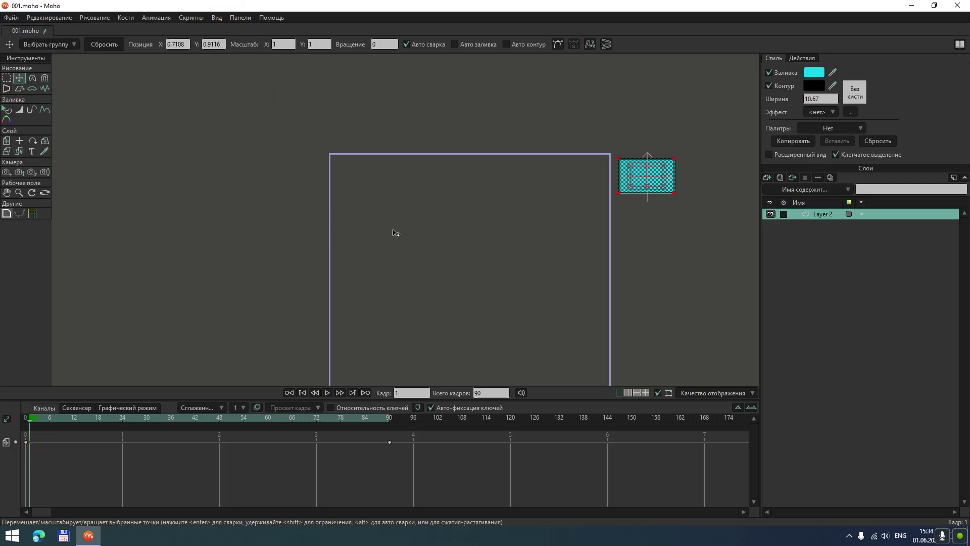
Try to animate Layer 2's rectangle by moving its points left at frame 12, down at frame 24 and up at frame 37.
{"action": "left_click", "coordinate": [75, 420]}
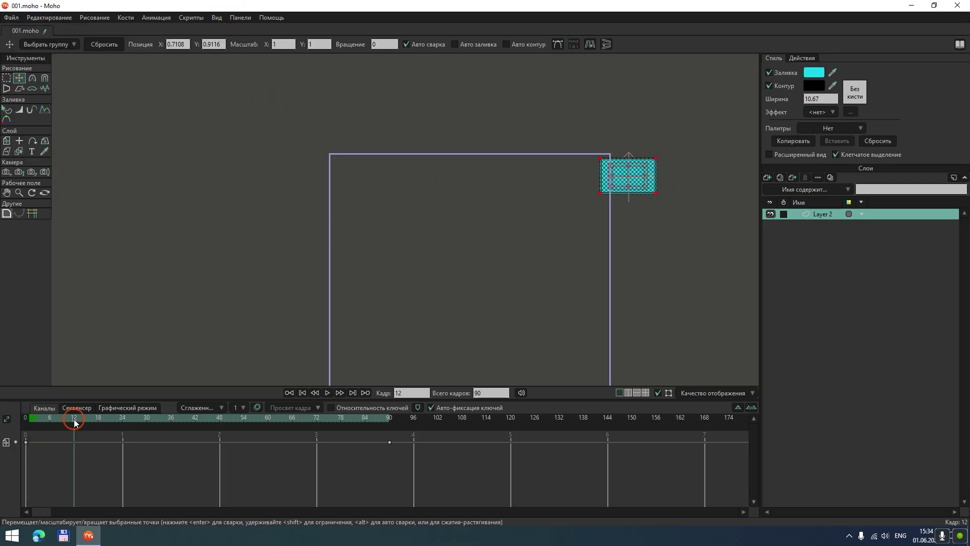
{"action": "left_click", "coordinate": [639, 201]}
{"action": "scroll", "coordinate": [630, 191], "scroll_direction": "up", "scroll_amount": 2}
{"action": "left_click_drag", "start_coordinate": [637, 172], "coordinate": [524, 166]}
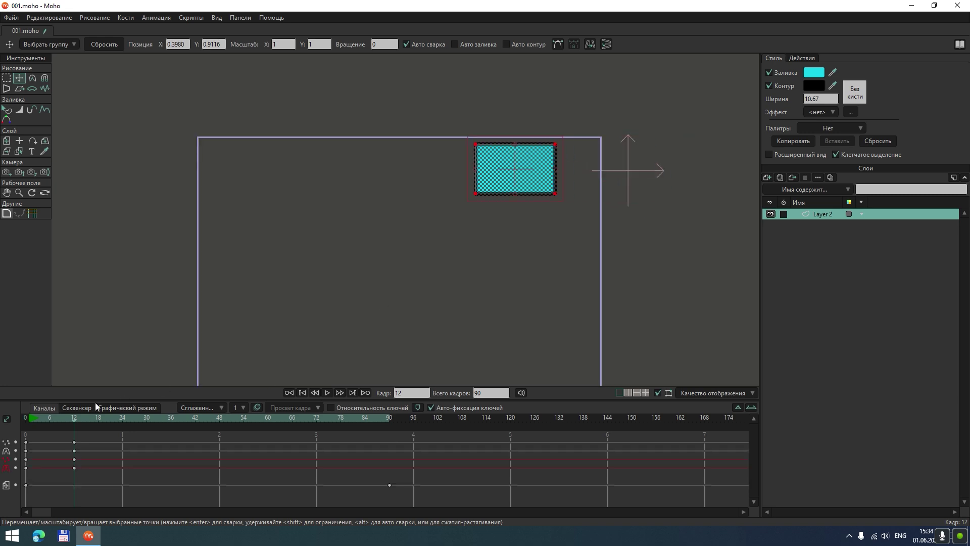
{"action": "left_click", "coordinate": [123, 424]}
{"action": "left_click", "coordinate": [429, 219]}
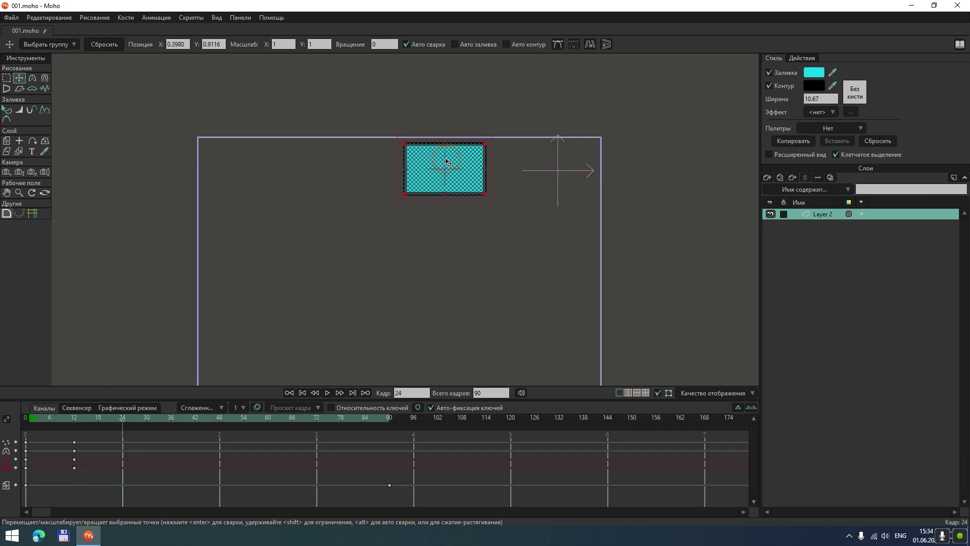
{"action": "left_click_drag", "start_coordinate": [446, 162], "coordinate": [430, 264]}
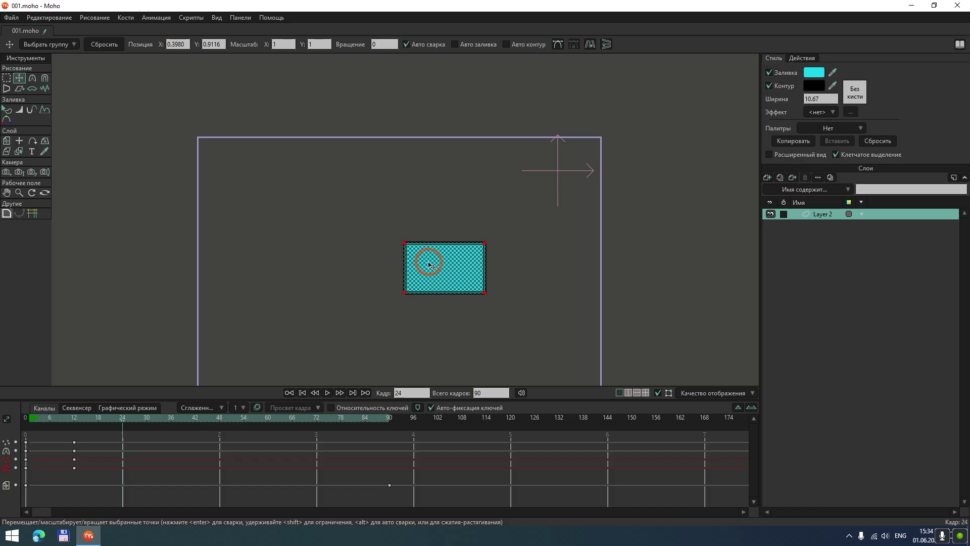
{"action": "left_click", "coordinate": [175, 419]}
{"action": "left_click", "coordinate": [345, 292]}
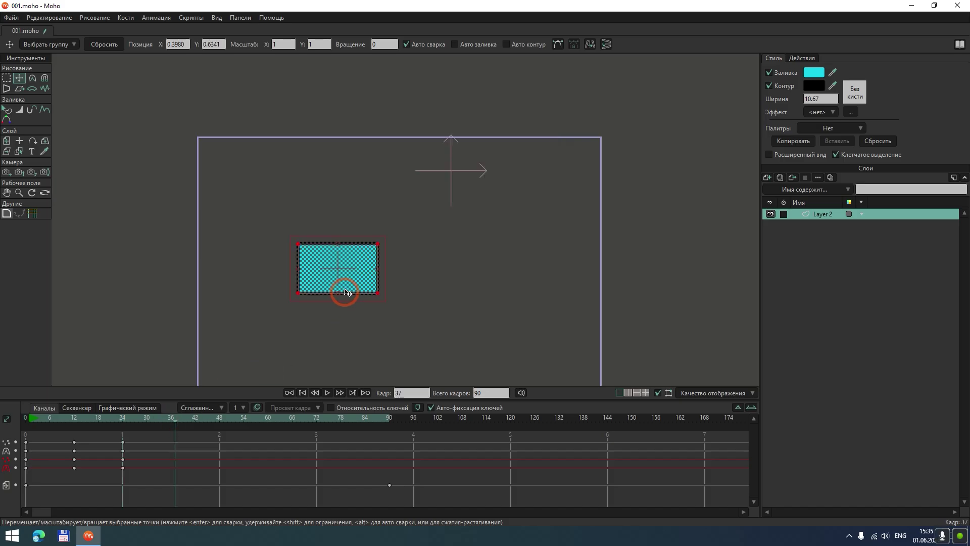
{"action": "left_click_drag", "start_coordinate": [347, 269], "coordinate": [348, 180]}
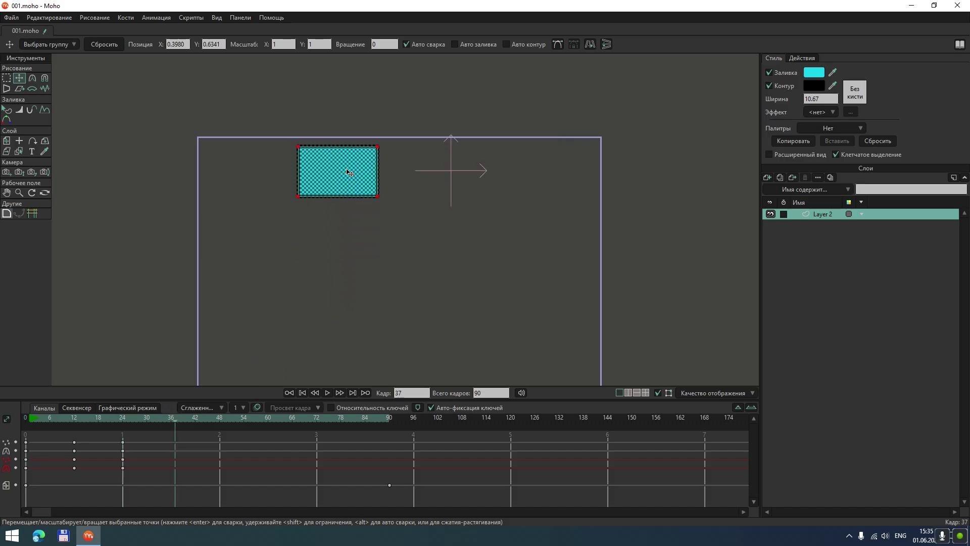
{"action": "left_click", "coordinate": [219, 419]}
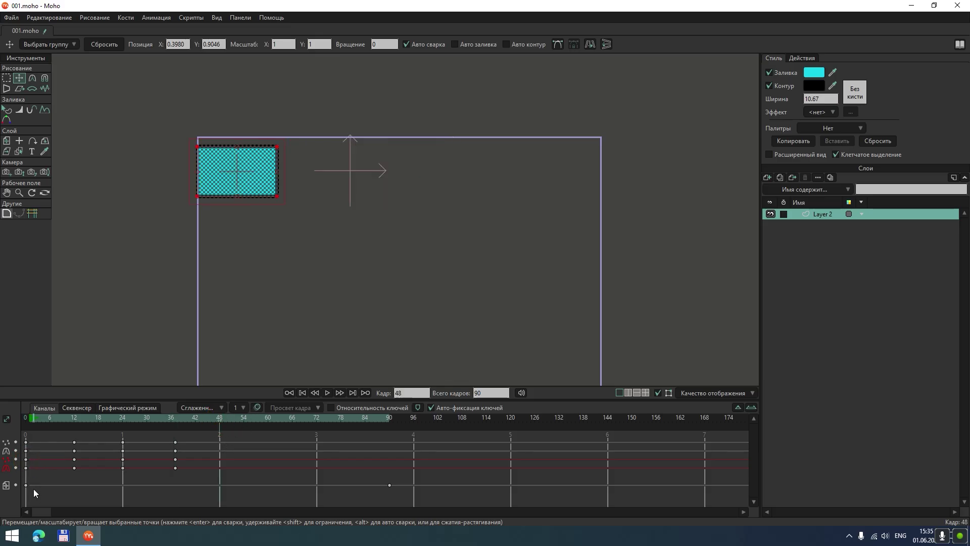
Delete Layer 2's point keyframes and its layer movement keyframes, and activate the layer transform tool.
{"action": "left_click_drag", "start_coordinate": [195, 474], "coordinate": [67, 387]}
{"action": "key", "text": "Delete"}
{"action": "left_click", "coordinate": [7, 141]}
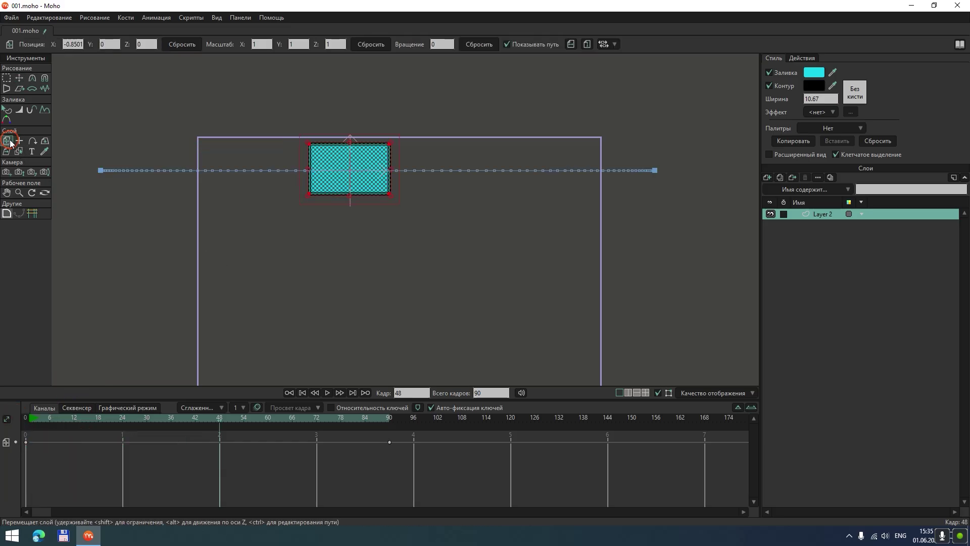
{"action": "left_click_drag", "start_coordinate": [359, 433], "coordinate": [360, 432]}
{"action": "key", "text": "Delete"}
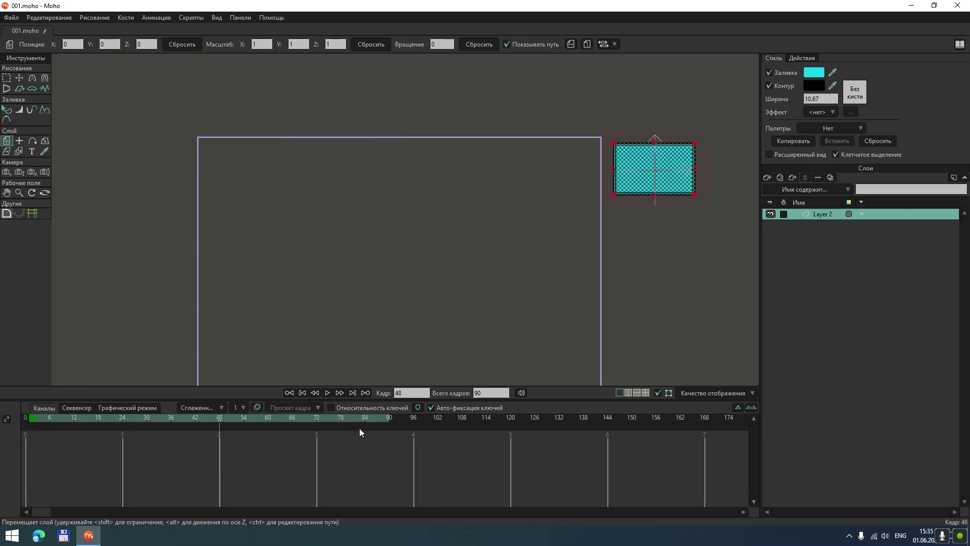
Try to move Layer 2 slightly to the right at frame 1, and undo the move.
{"action": "left_click_drag", "start_coordinate": [33, 420], "coordinate": [15, 414]}
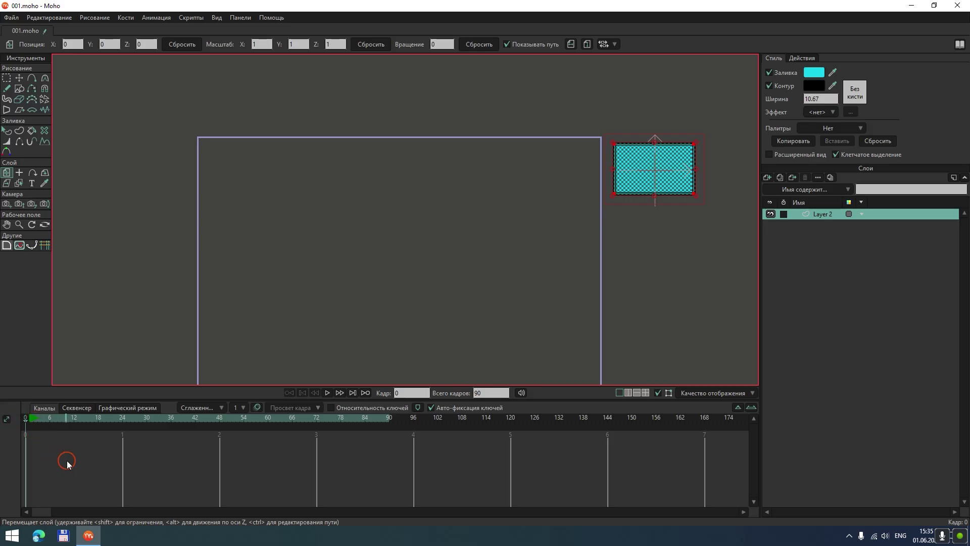
{"action": "key", "text": "ctrl+Right"}
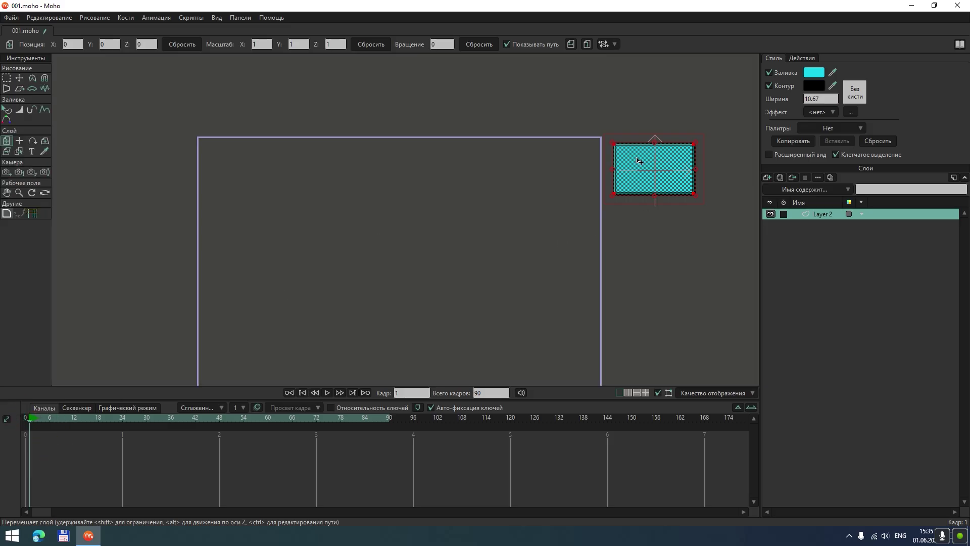
{"action": "mouse_move", "coordinate": [637, 160]}
{"action": "left_mouse_down"}
{"action": "mouse_move", "coordinate": [355, 160]}
{"action": "mouse_move", "coordinate": [652, 163]}
{"action": "left_mouse_up"}
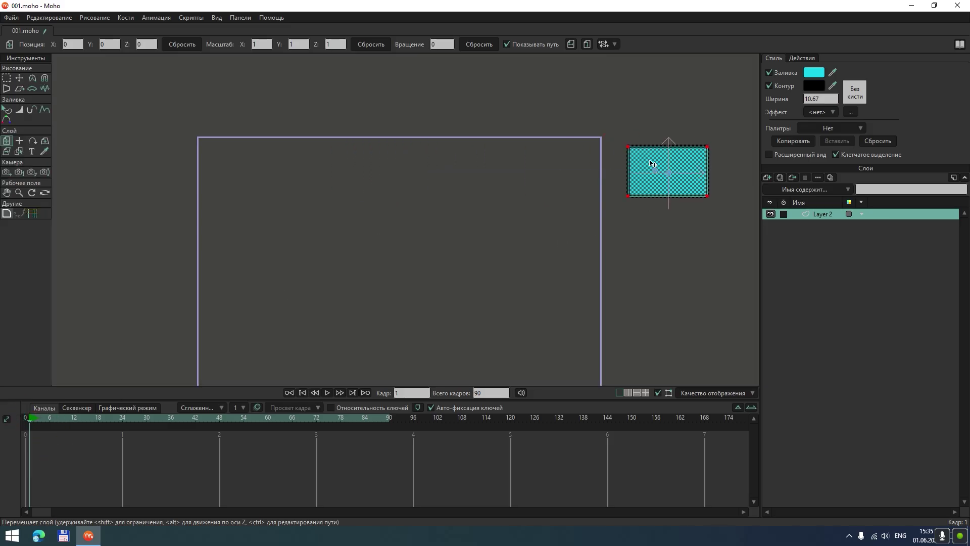
{"action": "left_click", "coordinate": [8, 415]}
{"action": "key", "text": "ctrl+z"}
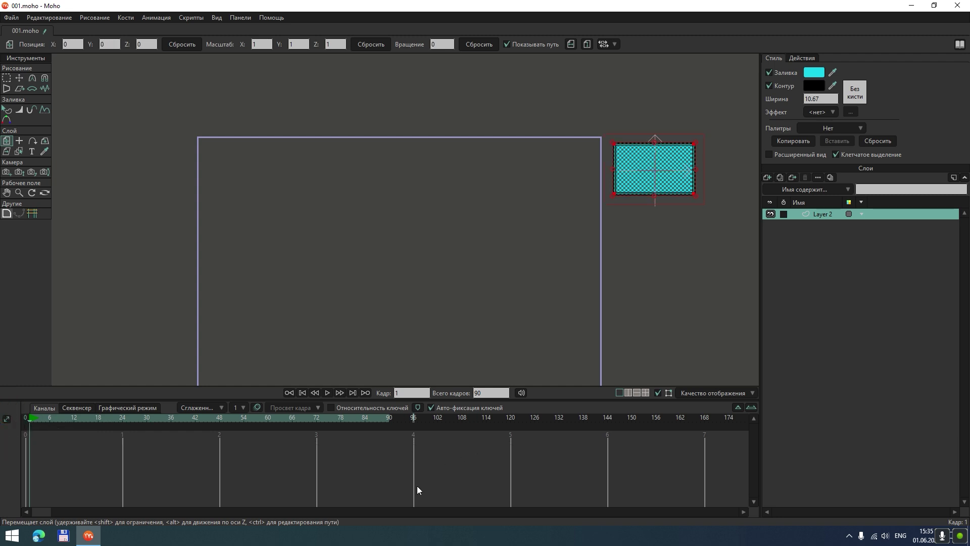
At frame 0, move Layer 2 inside the project frame near its upper edge, at about X -0.73, Y -0.02.
{"action": "left_click", "coordinate": [301, 393]}
{"action": "left_click", "coordinate": [613, 159]}
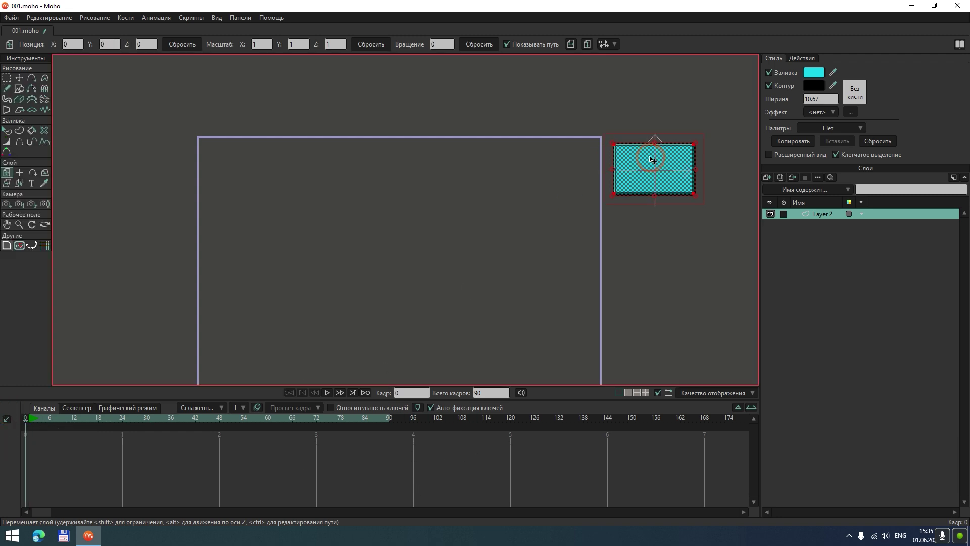
{"action": "left_click_drag", "start_coordinate": [652, 159], "coordinate": [390, 168]}
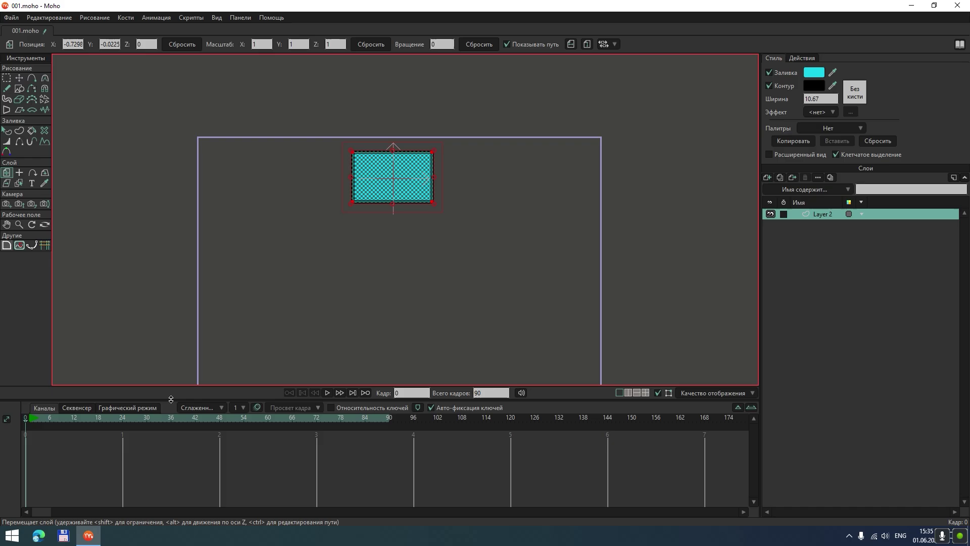
Keyframe Layer 2 at its start position on frame 1, moved down at frame 12, right at frame 24 and up at frame 36.
{"action": "key", "text": "ctrl+Right"}
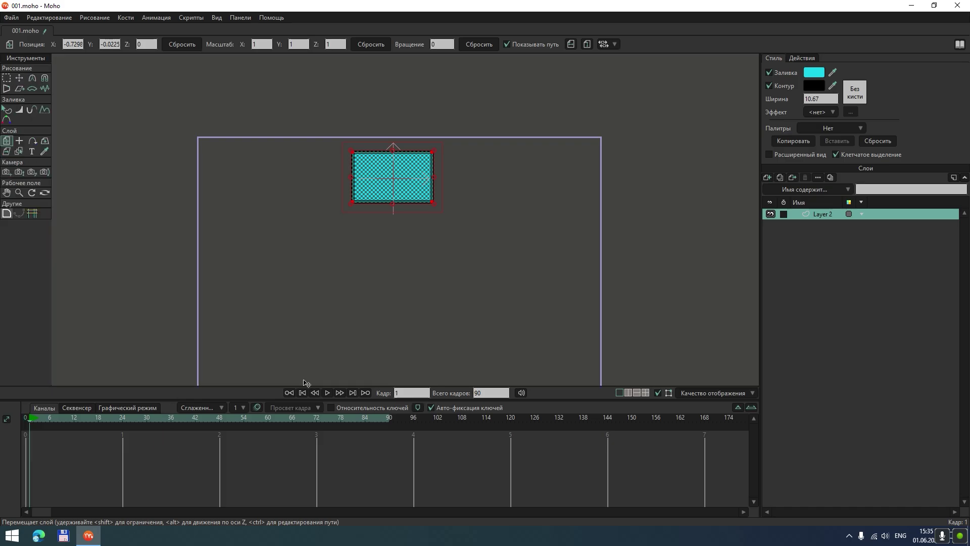
{"action": "left_click", "coordinate": [366, 173]}
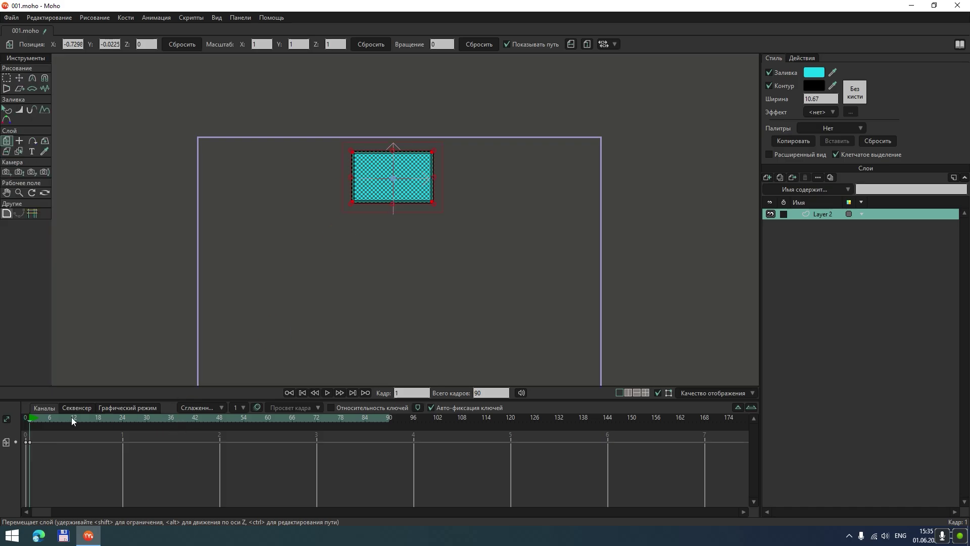
{"action": "left_click_drag", "start_coordinate": [376, 198], "coordinate": [516, 183]}
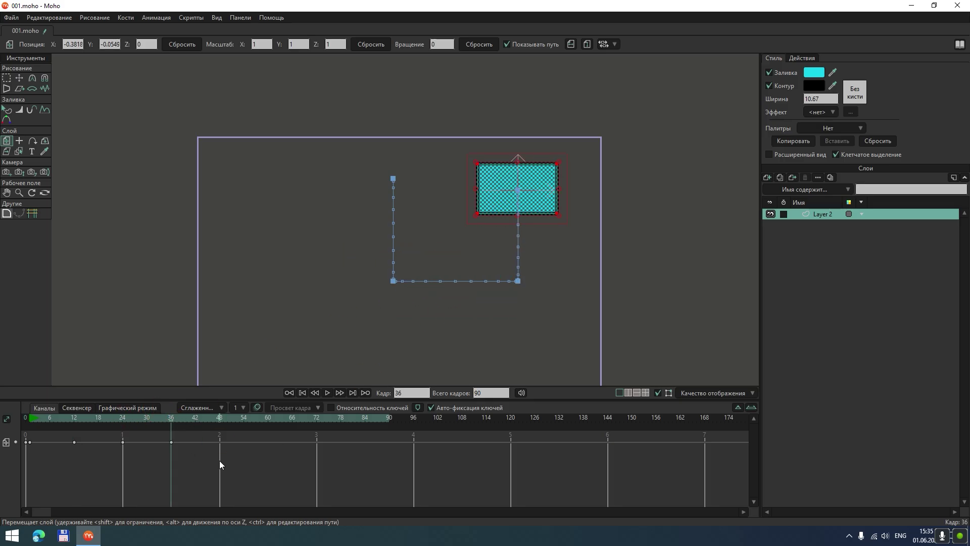
Copy Layer 2's keyframe from frame 1 and paste it at frame 48 to close the movement path.
{"action": "left_click", "coordinate": [221, 418]}
{"action": "left_click", "coordinate": [41, 443]}
{"action": "right_click", "coordinate": [29, 444]}
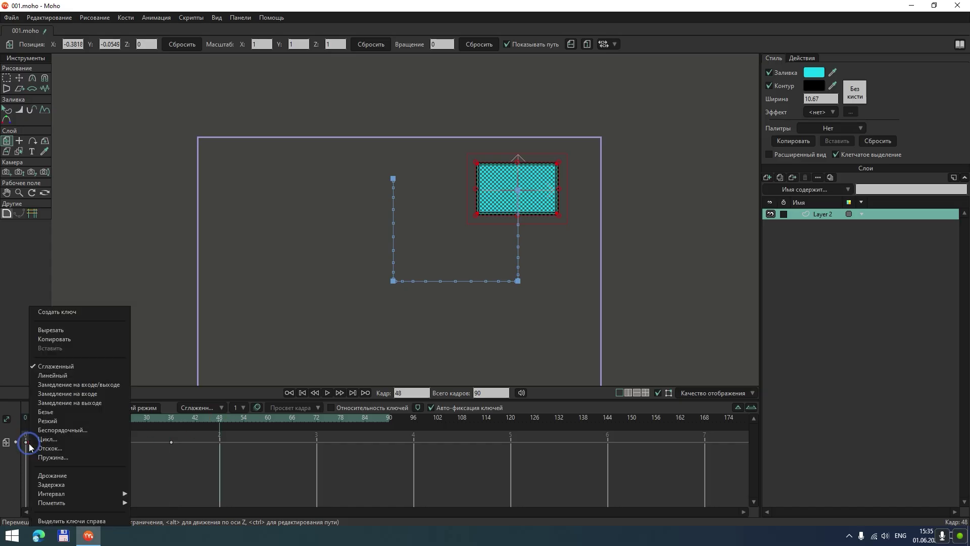
{"action": "left_click", "coordinate": [72, 339]}
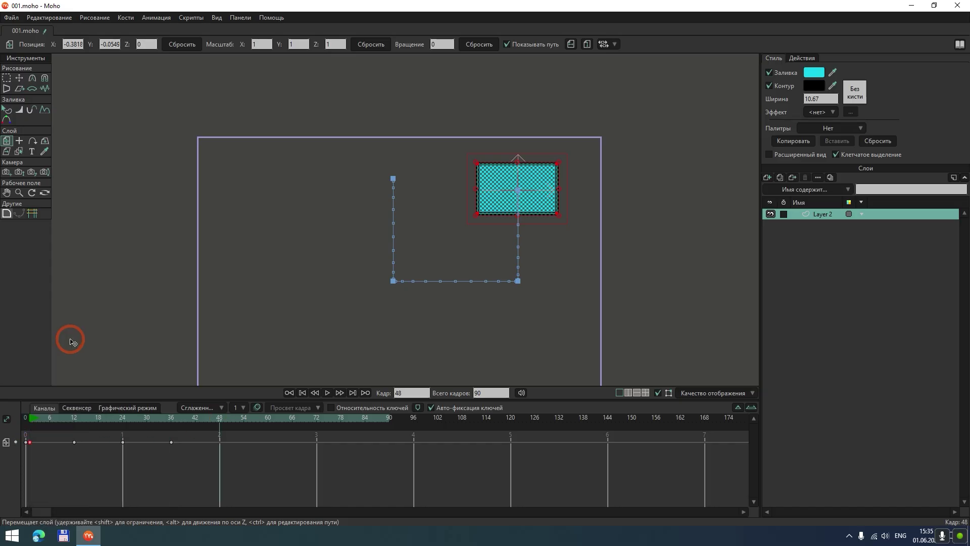
{"action": "right_click", "coordinate": [219, 441]}
{"action": "left_click", "coordinate": [241, 347]}
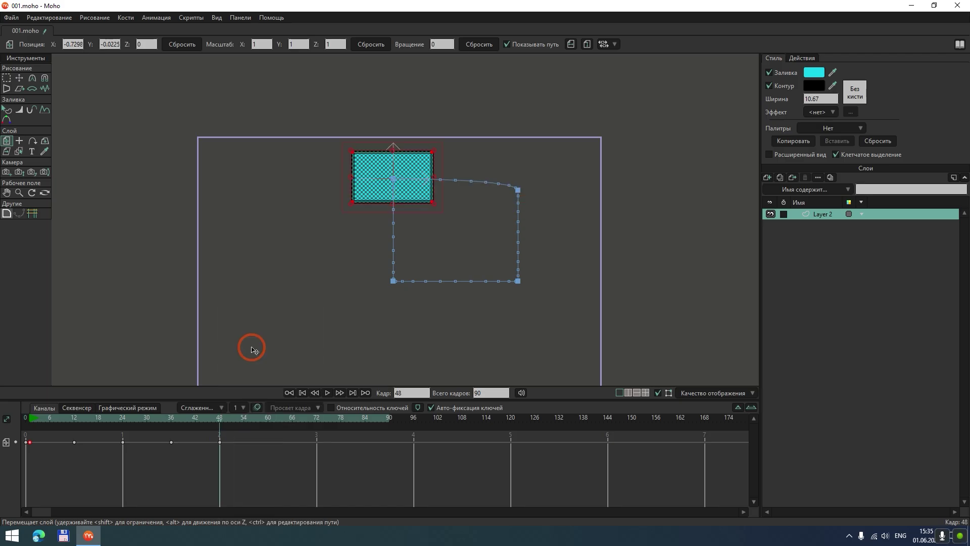
Play Layer 2's animation from frame 1 to check the closed path, and stop playback.
{"action": "left_click_drag", "start_coordinate": [98, 423], "coordinate": [29, 418]}
{"action": "left_click", "coordinate": [327, 392]}
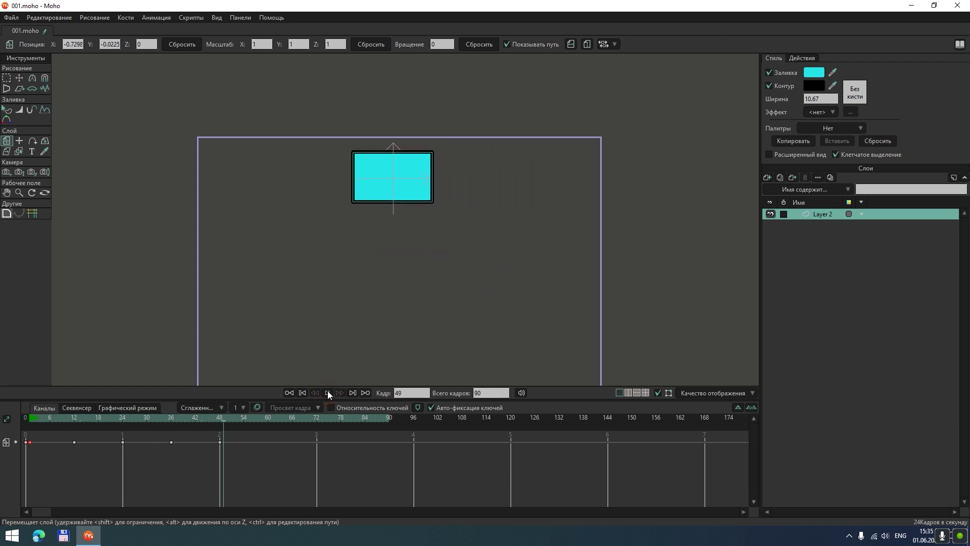
{"action": "left_click", "coordinate": [327, 392]}
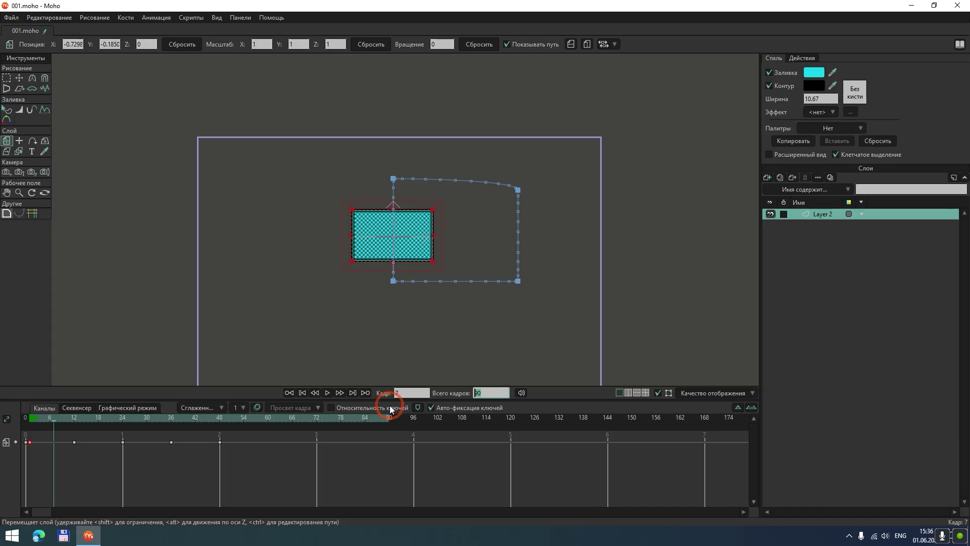
Set the total frame count to 200, preview the longer animation, and return to frame 0.
{"action": "type", "text": "200"}
{"action": "left_click", "coordinate": [406, 447]}
{"action": "left_click", "coordinate": [327, 393]}
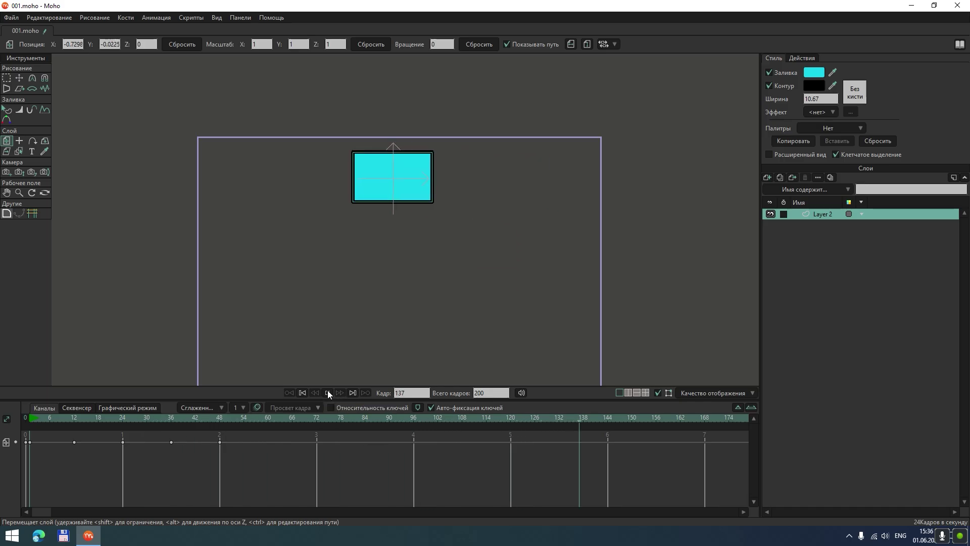
{"action": "left_click", "coordinate": [328, 392]}
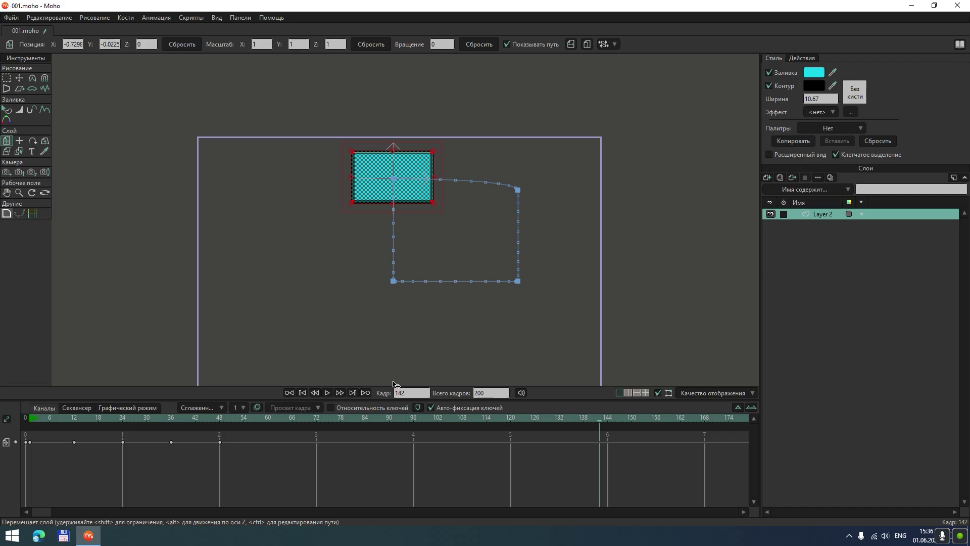
{"action": "left_click", "coordinate": [303, 393]}
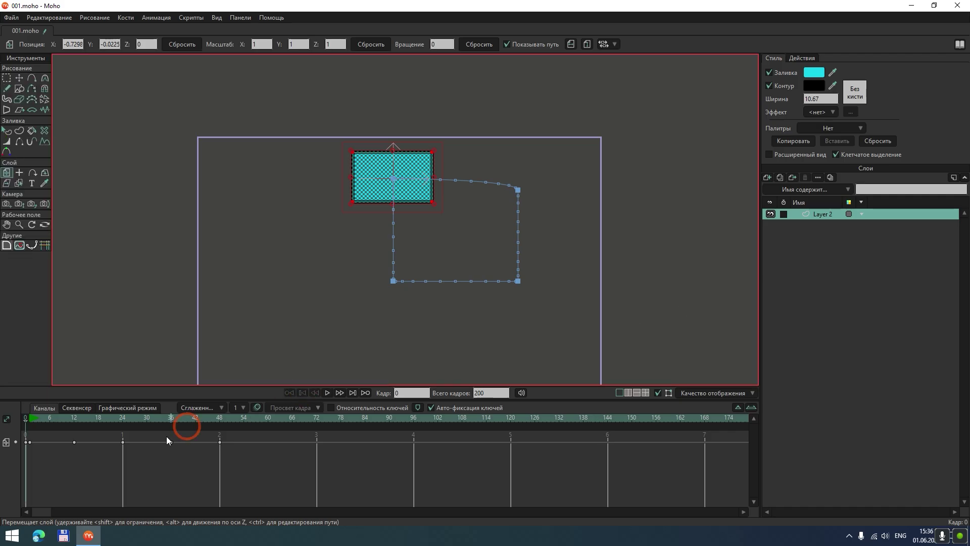
Set the interpolation of Layer 2's frame 48 keyframe to Cycle, with an absolute return to frame 2.
{"action": "right_click", "coordinate": [219, 441]}
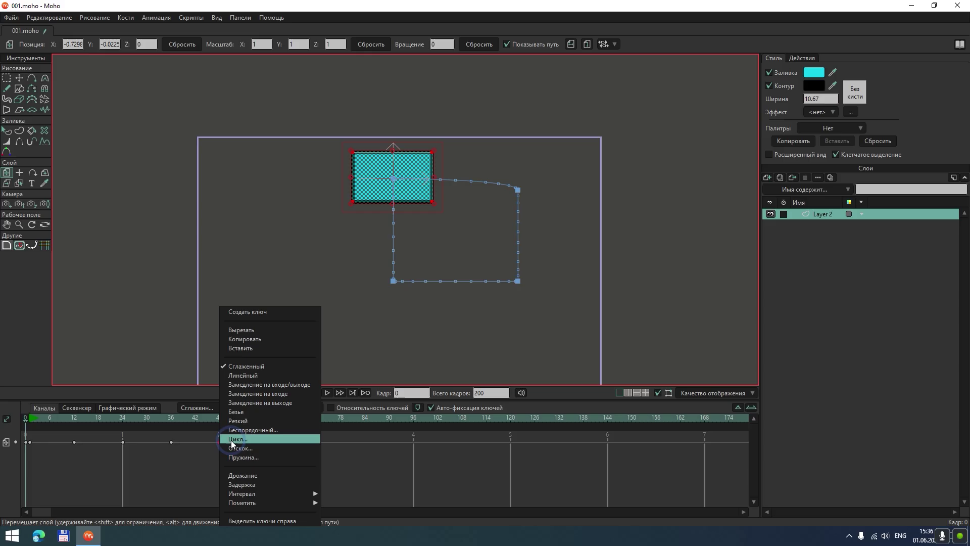
{"action": "left_click", "coordinate": [233, 439]}
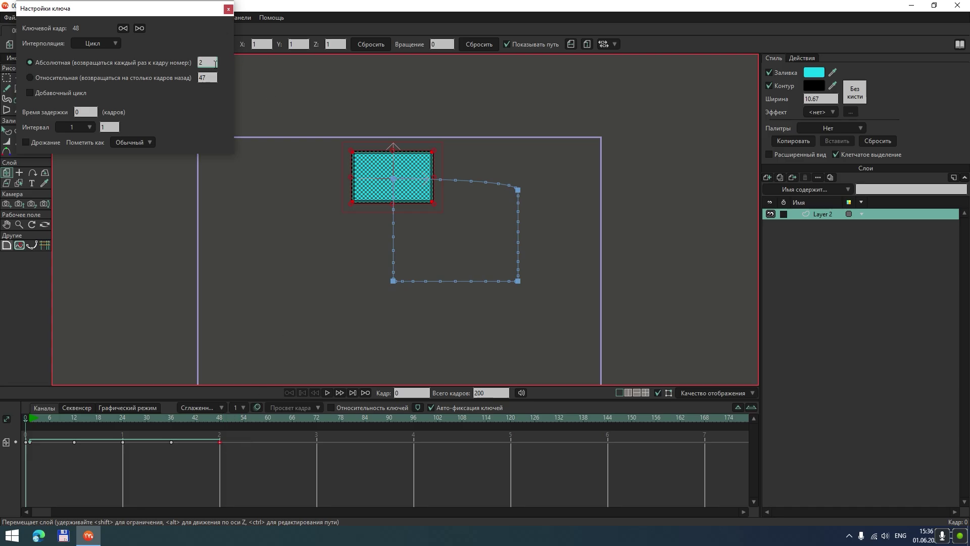
{"action": "left_click", "coordinate": [256, 110]}
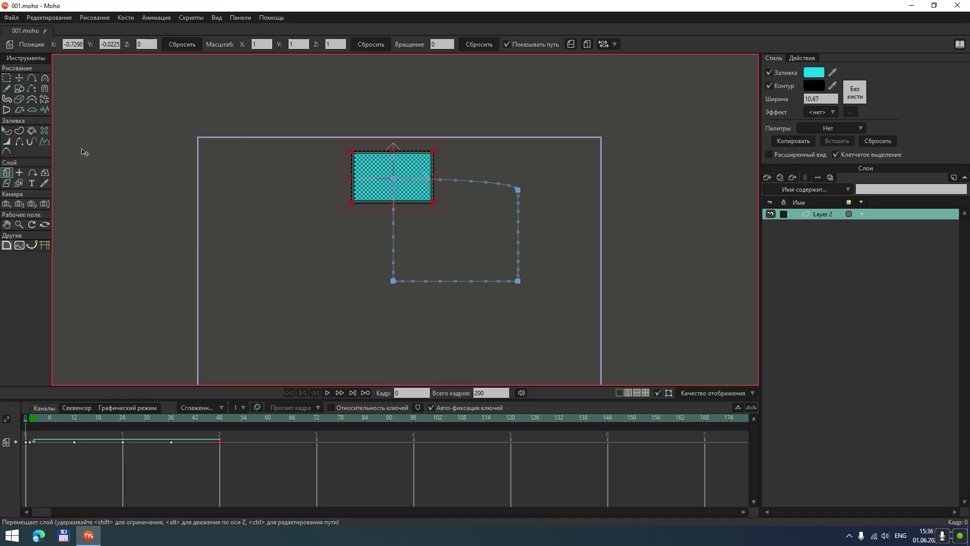
Play Layer 2's animation to check the looping movement beyond frame 48, and stop playback.
{"action": "left_click", "coordinate": [327, 393]}
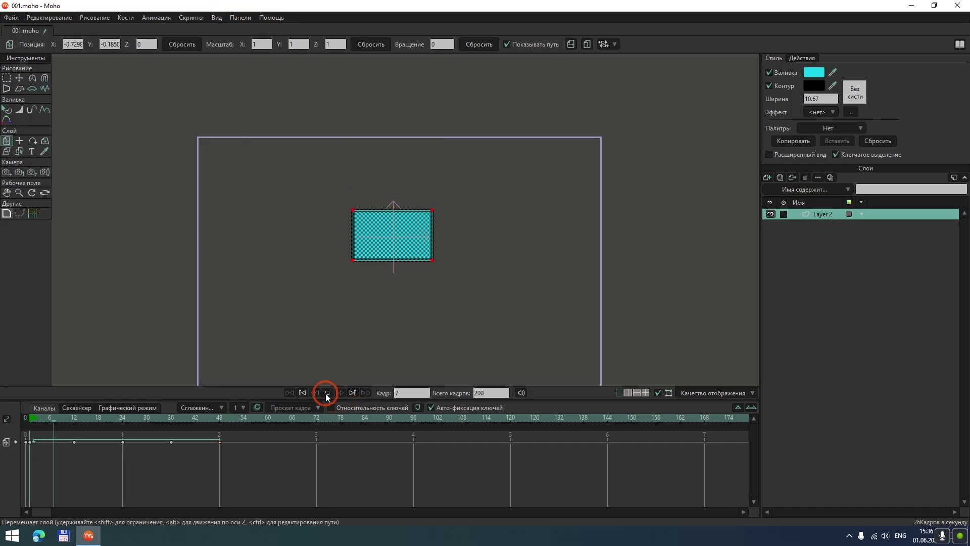
{"action": "left_click", "coordinate": [332, 335]}
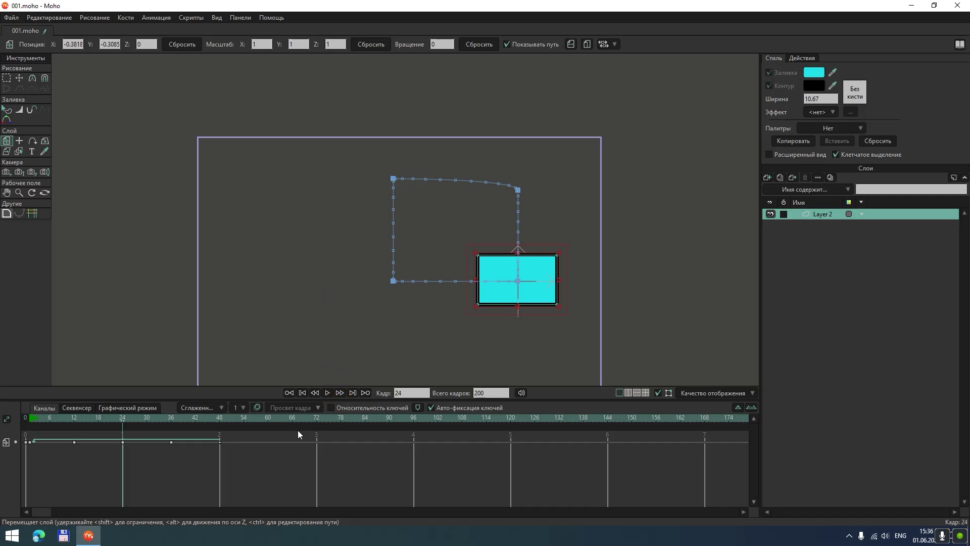
{"action": "left_click", "coordinate": [325, 393]}
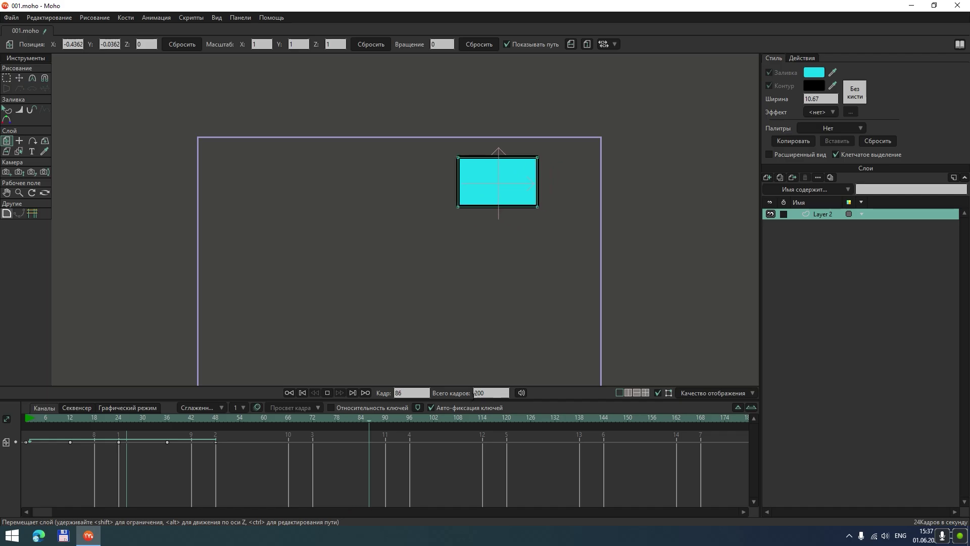
{"action": "left_click", "coordinate": [328, 392]}
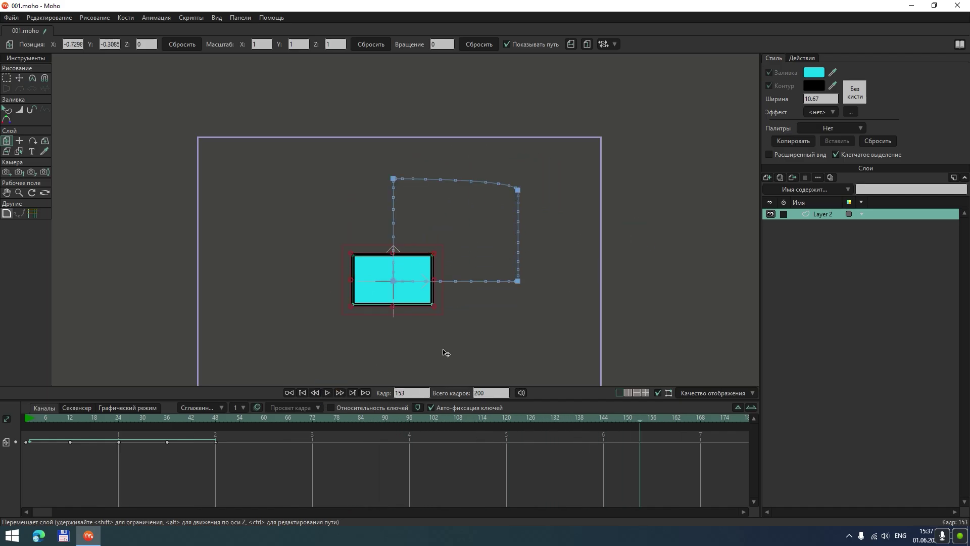
Replay Layer 2's cycled movement, stop it, and return to frame 0.
{"action": "scroll", "coordinate": [440, 298], "scroll_direction": "down", "scroll_amount": 2}
{"action": "scroll", "coordinate": [444, 234], "scroll_direction": "up", "scroll_amount": 4}
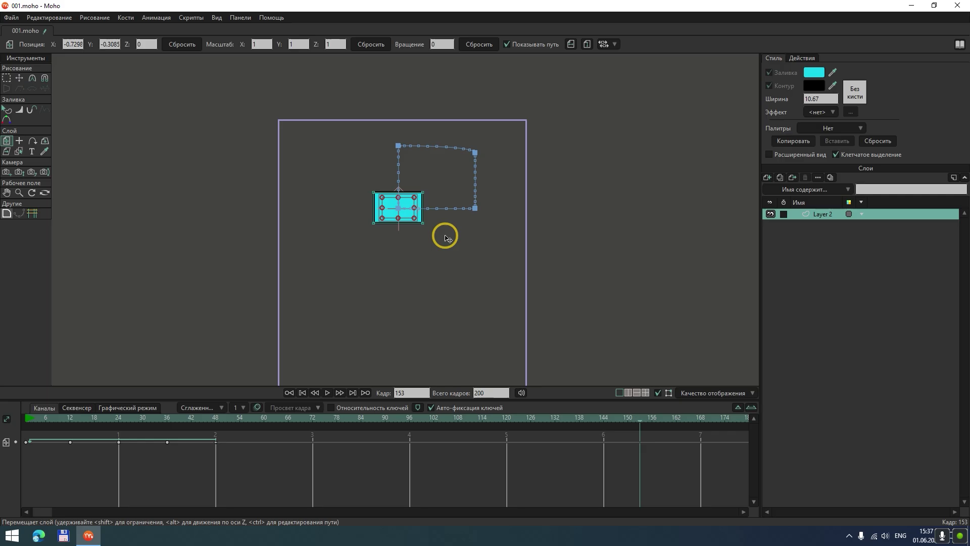
{"action": "scroll", "coordinate": [433, 243], "scroll_direction": "up", "scroll_amount": 2}
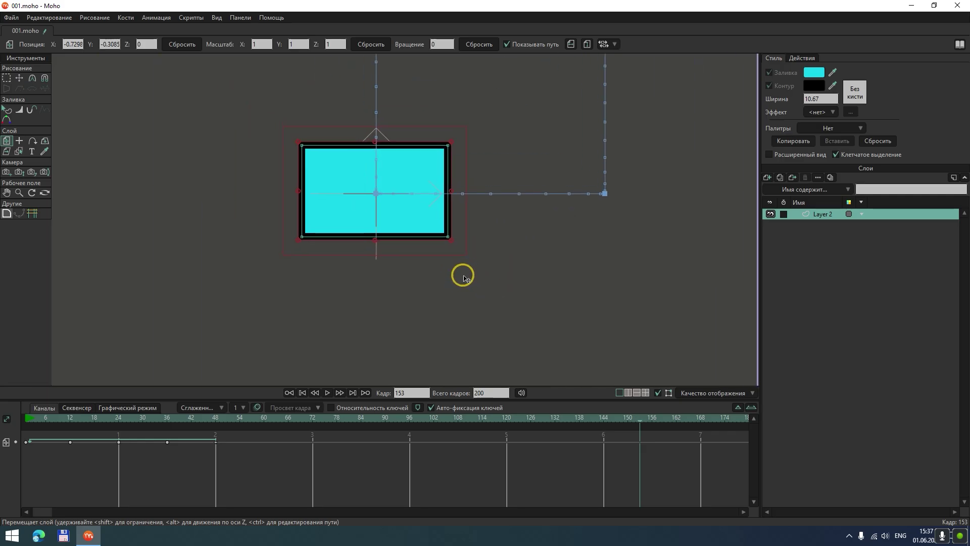
{"action": "scroll", "coordinate": [461, 272], "scroll_direction": "down", "scroll_amount": 3}
{"action": "scroll", "coordinate": [463, 278], "scroll_direction": "up", "scroll_amount": 2}
{"action": "scroll", "coordinate": [462, 287], "scroll_direction": "down", "scroll_amount": 3}
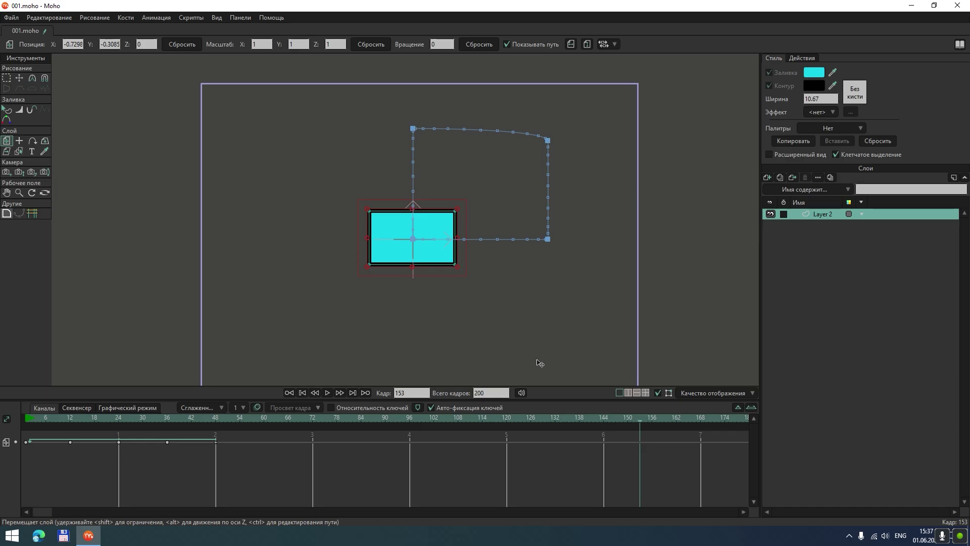
{"action": "left_click", "coordinate": [328, 393]}
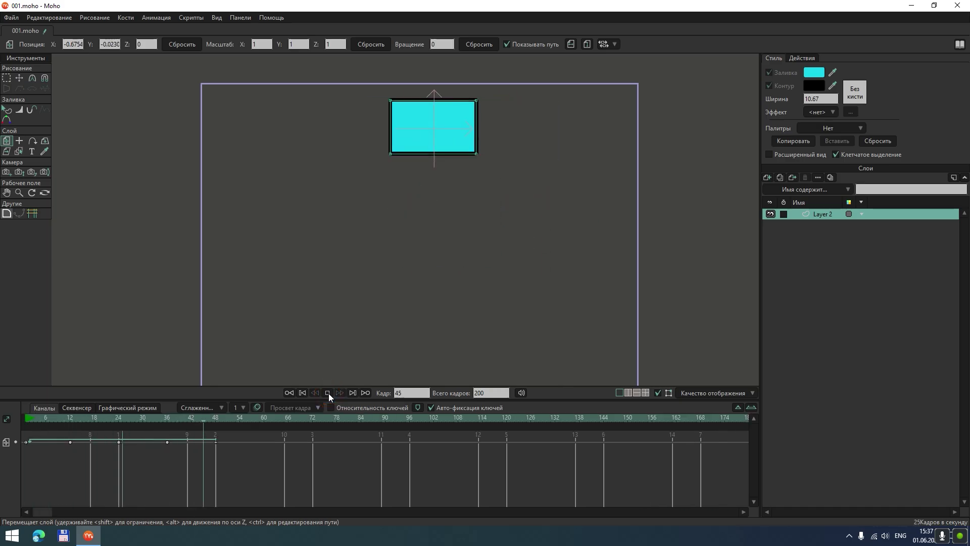
{"action": "left_click", "coordinate": [329, 393]}
{"action": "left_click", "coordinate": [301, 393]}
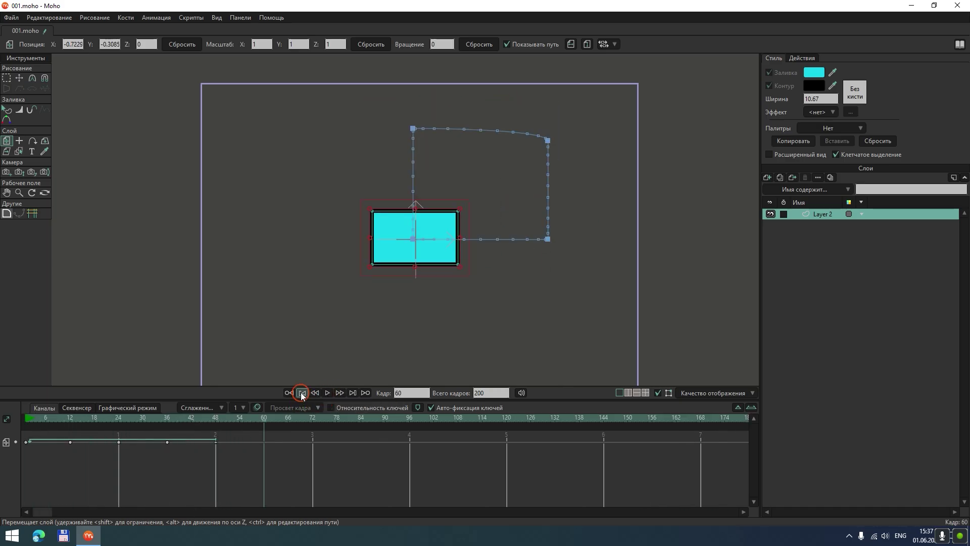
{"action": "left_click", "coordinate": [575, 215]}
{"action": "scroll", "coordinate": [483, 196], "scroll_direction": "down", "scroll_amount": 4}
{"action": "left_click_drag", "start_coordinate": [485, 197], "coordinate": [482, 239]}
{"action": "scroll", "coordinate": [480, 239], "scroll_direction": "up", "scroll_amount": 3}
{"action": "scroll", "coordinate": [467, 257], "scroll_direction": "down", "scroll_amount": 1}
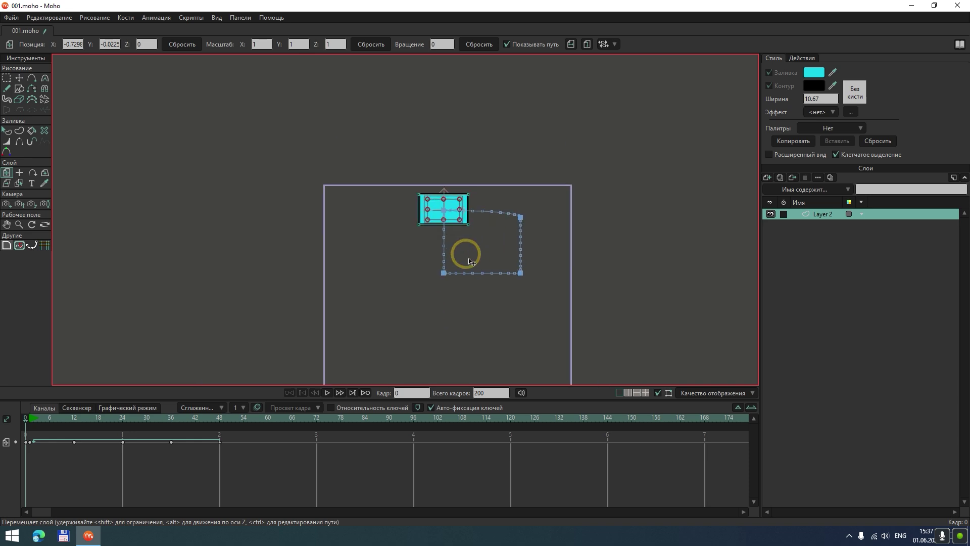
{"action": "scroll", "coordinate": [445, 238], "scroll_direction": "down", "scroll_amount": 2}
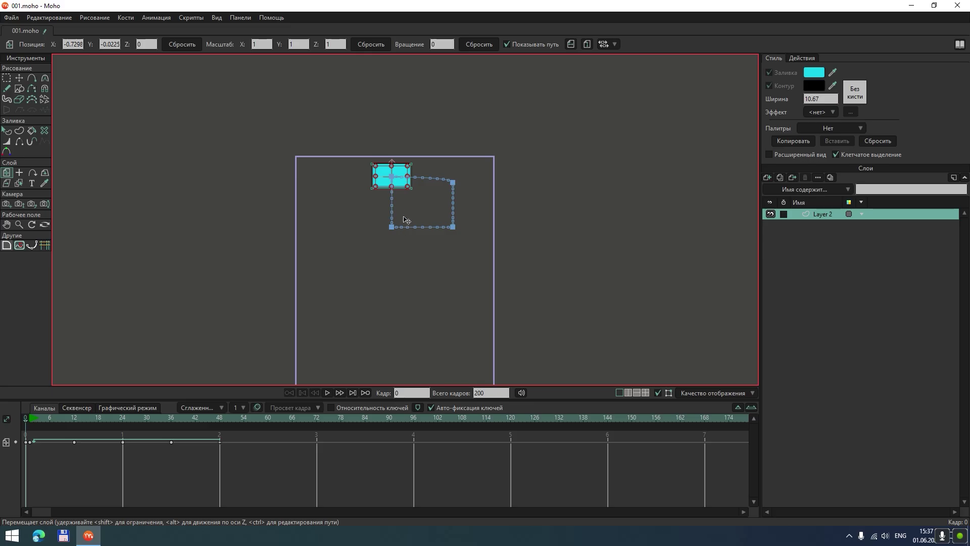
{"action": "scroll", "coordinate": [411, 192], "scroll_direction": "up", "scroll_amount": 3}
{"action": "left_click_drag", "start_coordinate": [409, 214], "coordinate": [403, 236]}
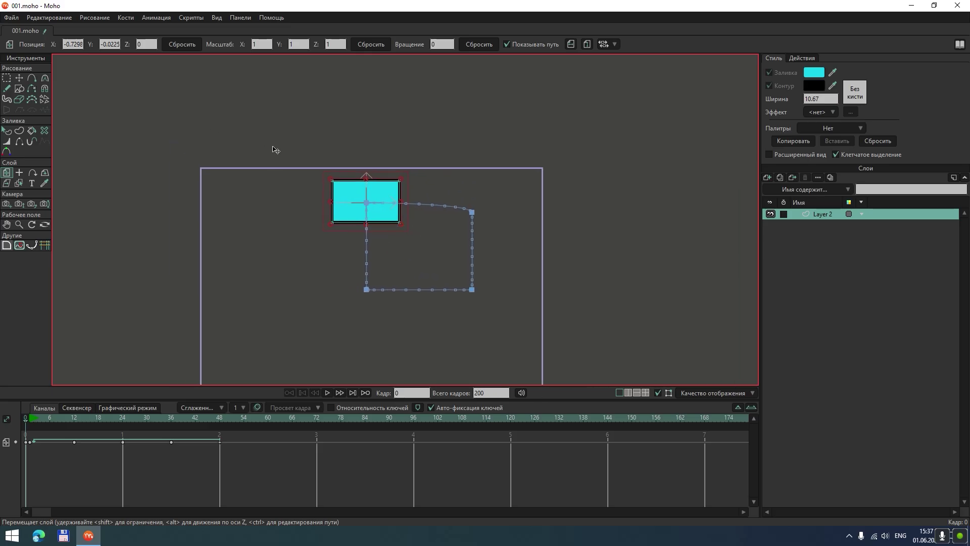